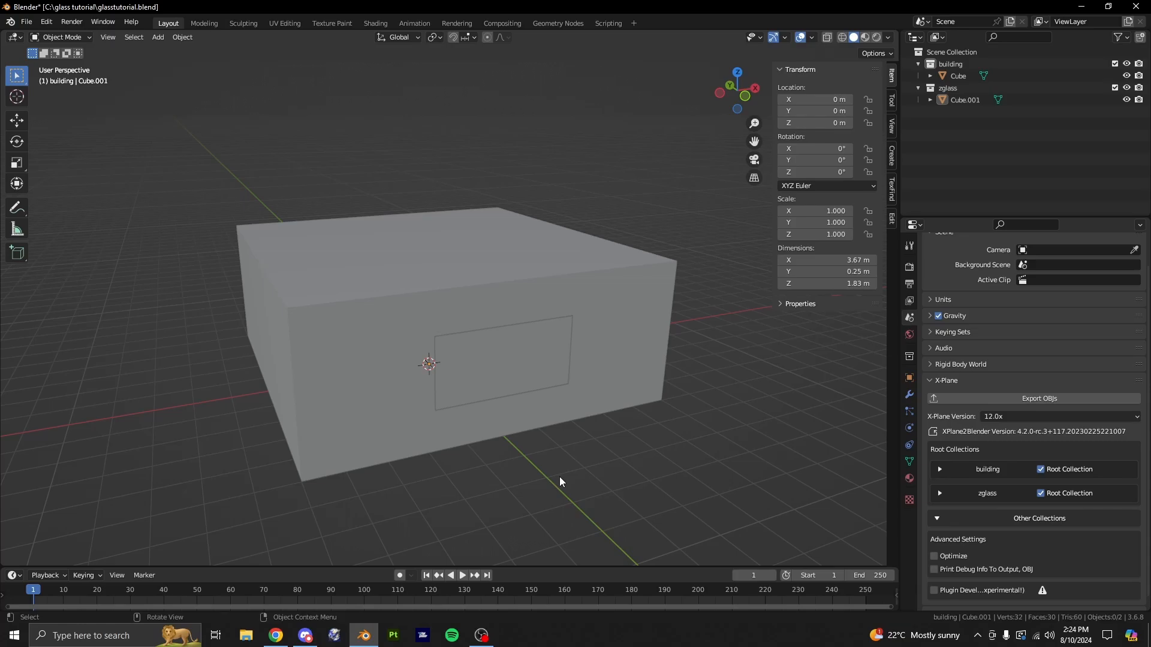
# Examine the building box and the window glass pane from several angles, selecting each object in turn
pyautogui.moveTo(574, 380); pyautogui.dragTo(630, 382, button='middle')
pyautogui.click(602, 361)
pyautogui.click(966, 100)
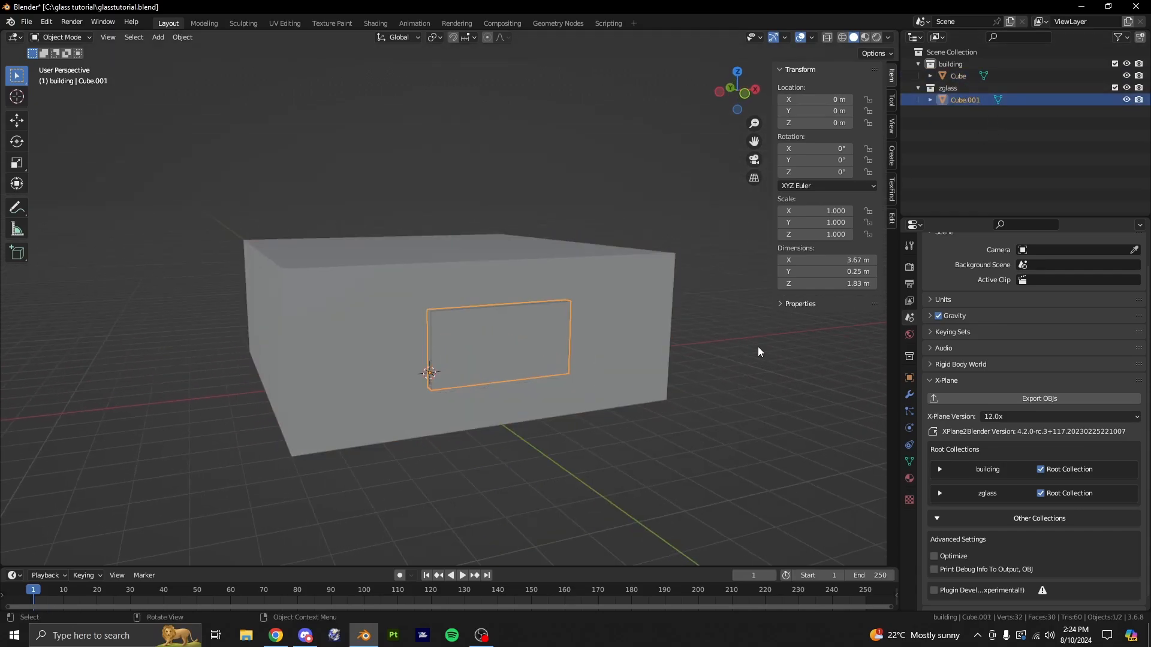
pyautogui.click(958, 76)
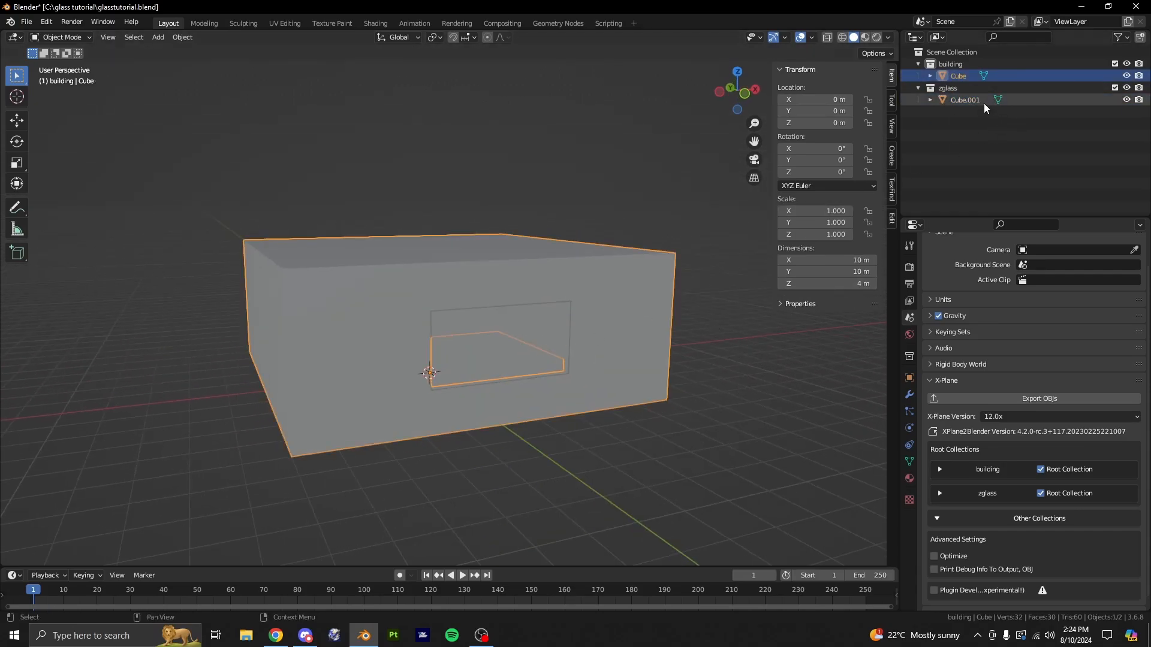
pyautogui.click(984, 103)
pyautogui.moveTo(555, 337); pyautogui.dragTo(622, 358, button='middle')
pyautogui.click(657, 322)
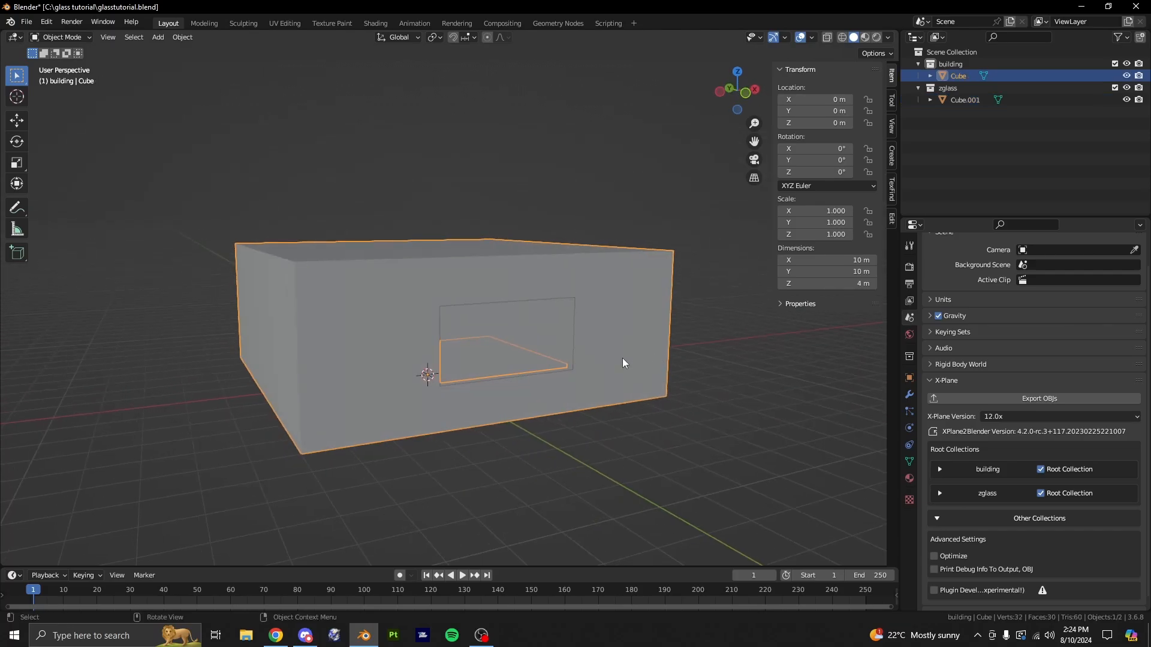
pyautogui.hotkey('ctrl', 'z')
pyautogui.click(764, 408)
pyautogui.moveTo(764, 407); pyautogui.dragTo(606, 401, button='middle')
pyautogui.moveTo(567, 330); pyautogui.dragTo(610, 362, button='middle')
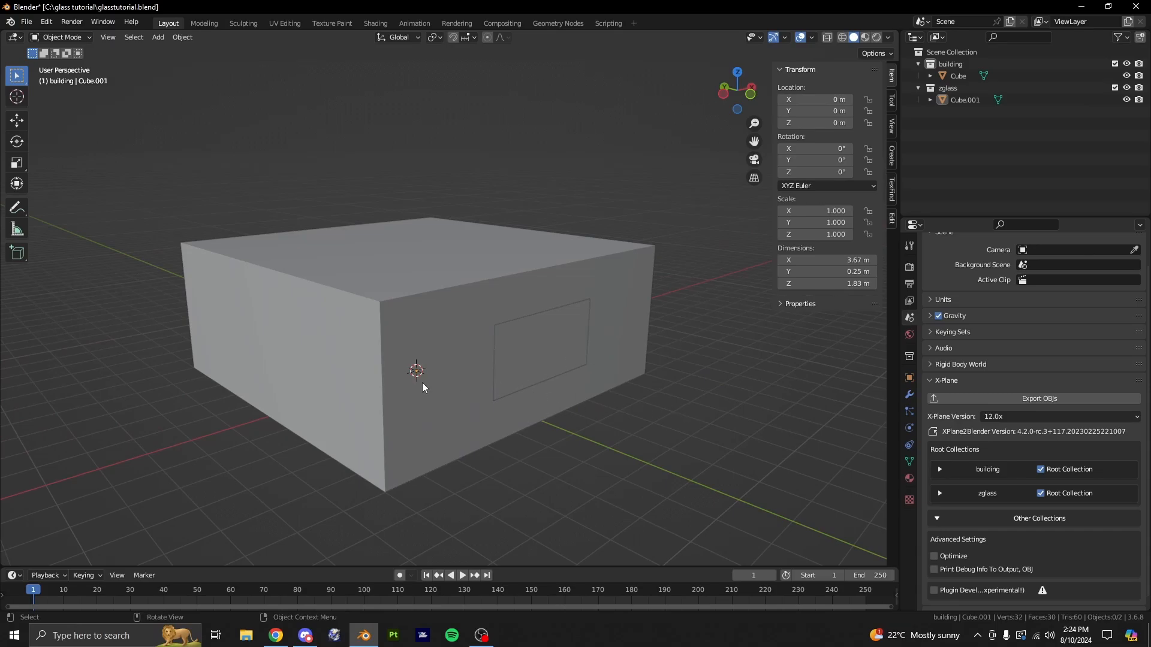
pyautogui.moveTo(640, 440); pyautogui.dragTo(590, 393, button='middle')
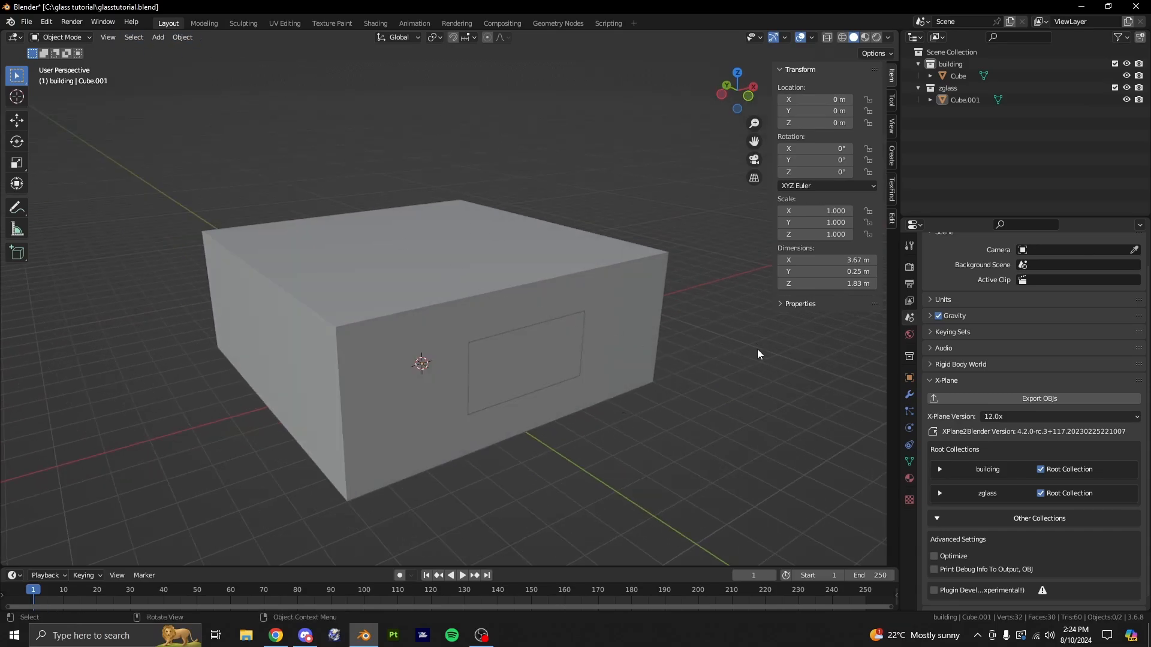
# Select both objects and export them as FBX over glasstutorial.fbx, including only the Mesh object type
pyautogui.click(27, 22)
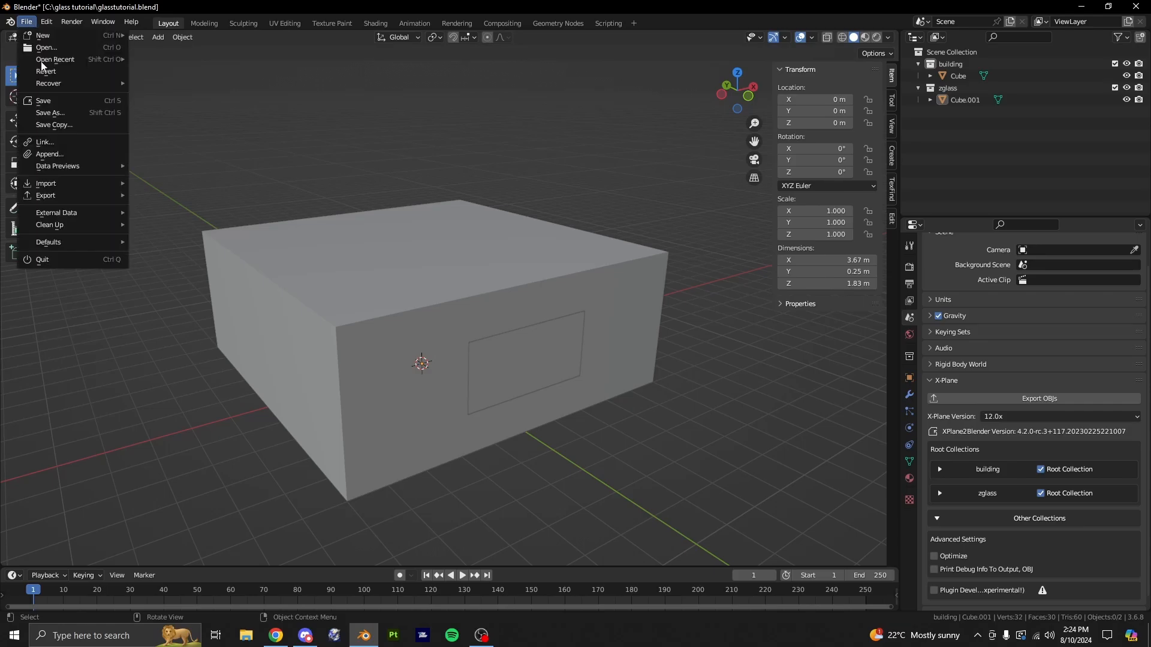
pyautogui.press('a')
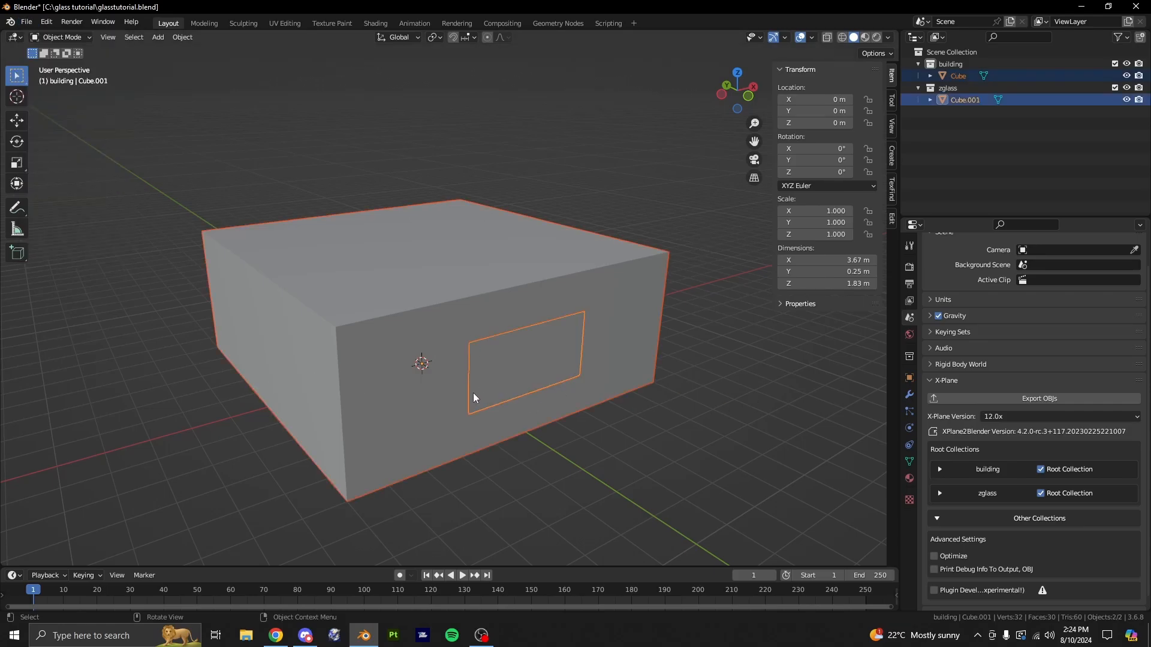
pyautogui.click(27, 22)
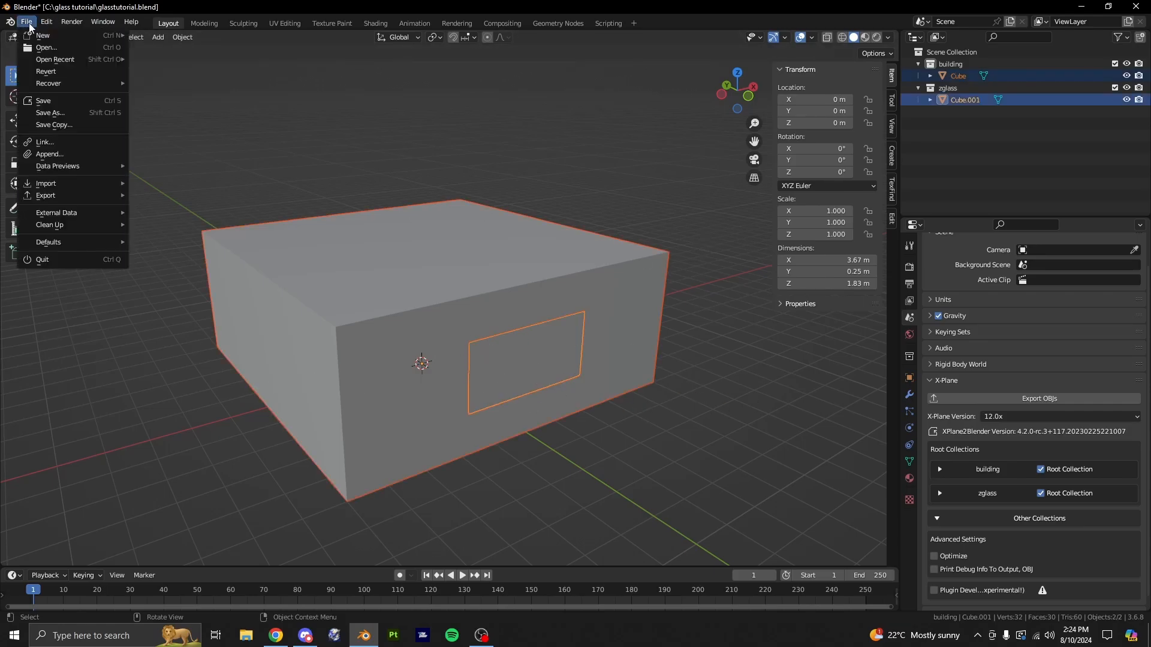
pyautogui.moveTo(46, 195)
pyautogui.click(163, 315)
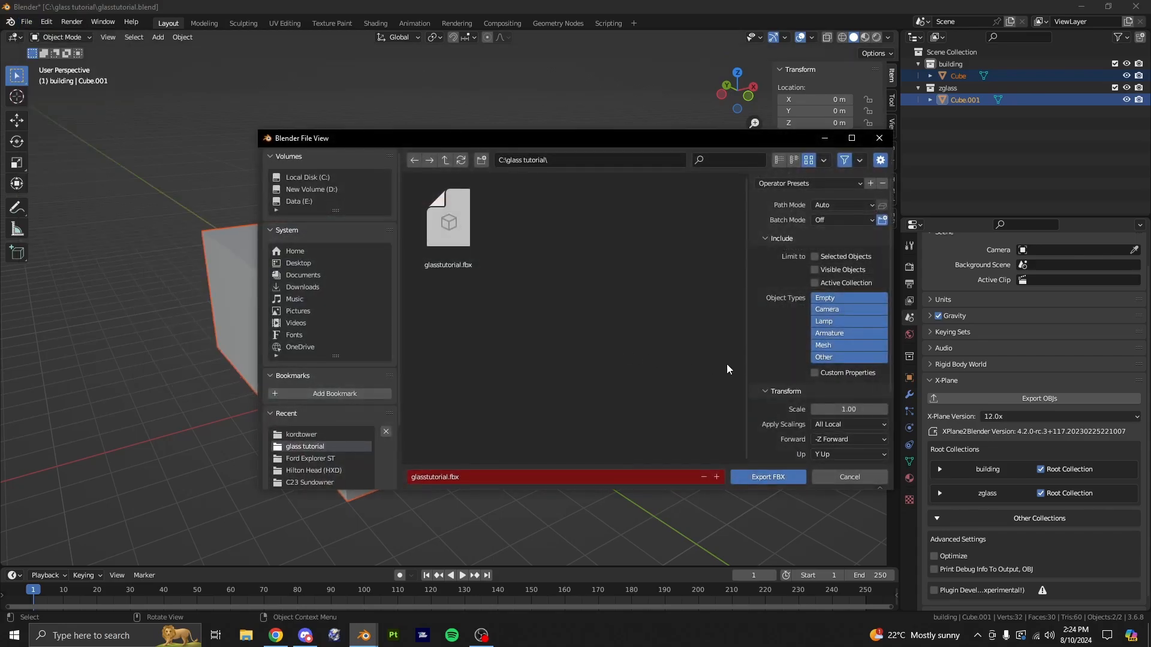
pyautogui.click(821, 347)
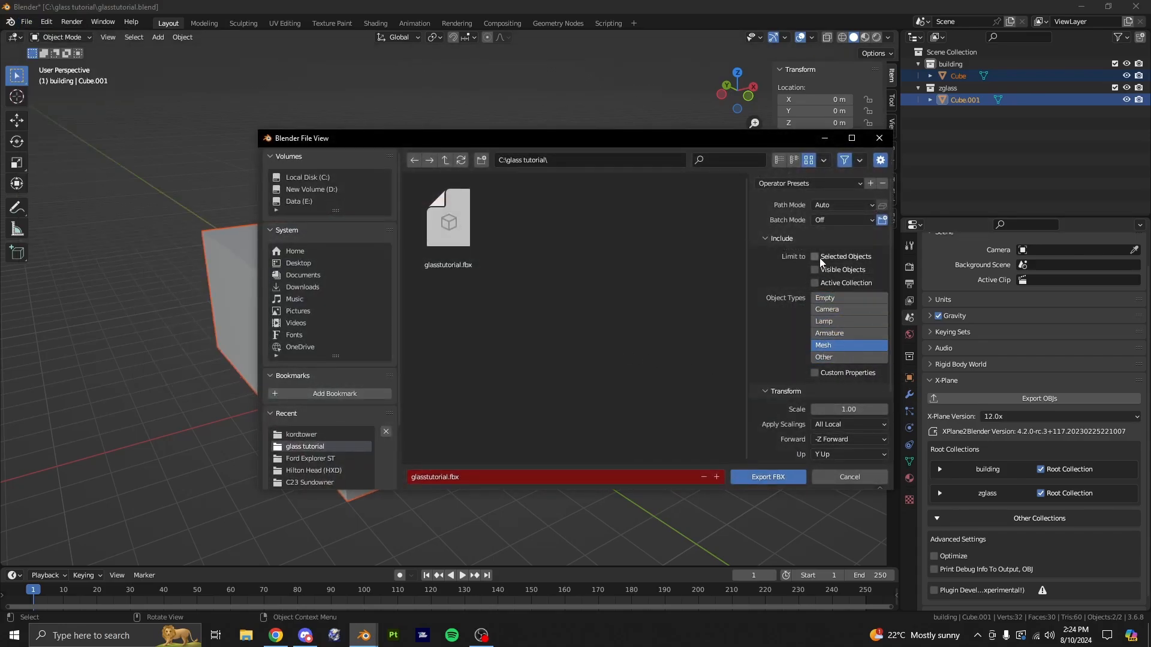
pyautogui.click(776, 481)
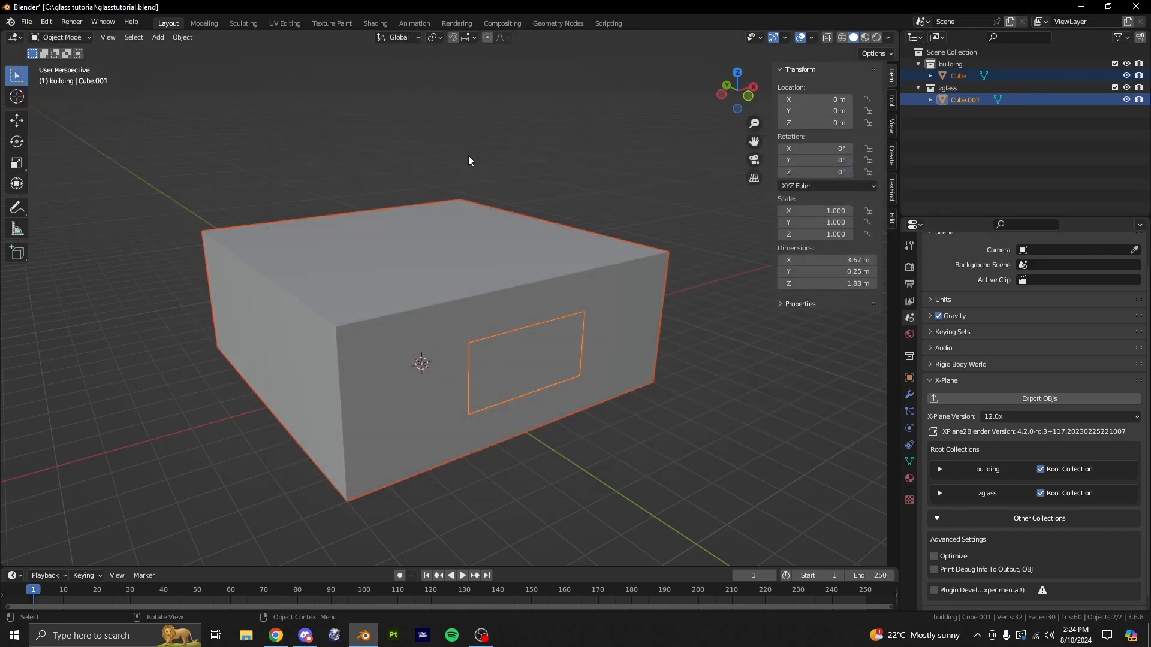
# Switch to Substance 3D Painter and start a new project with glasstutorial.fbx as its mesh file
pyautogui.click(393, 636)
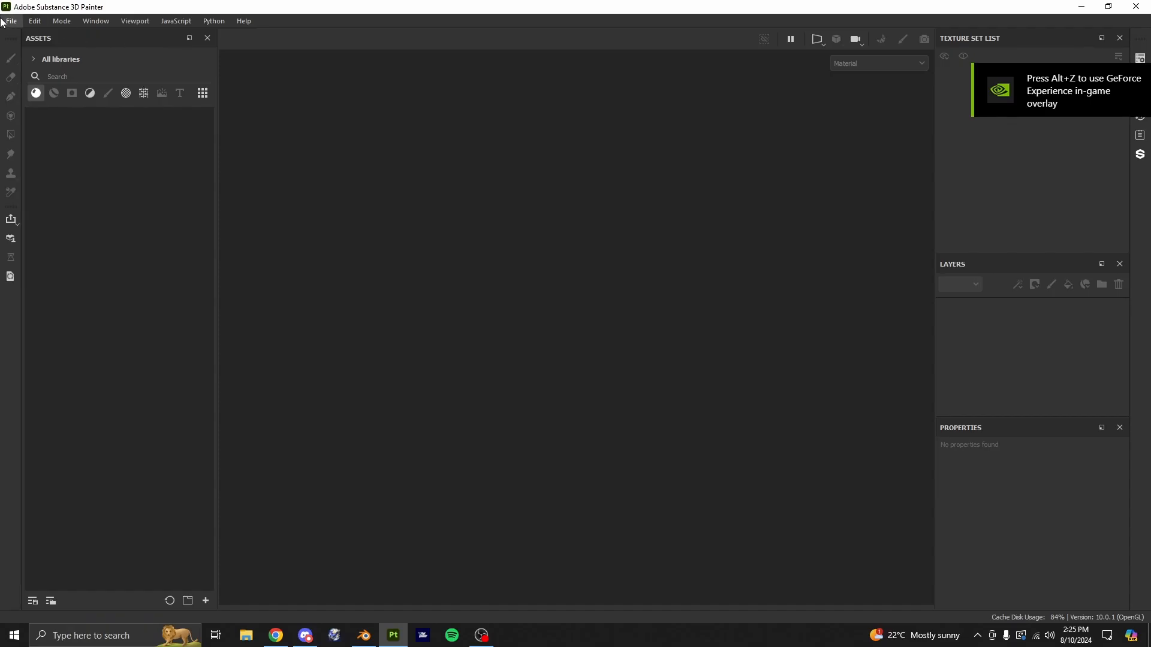
pyautogui.click(11, 21)
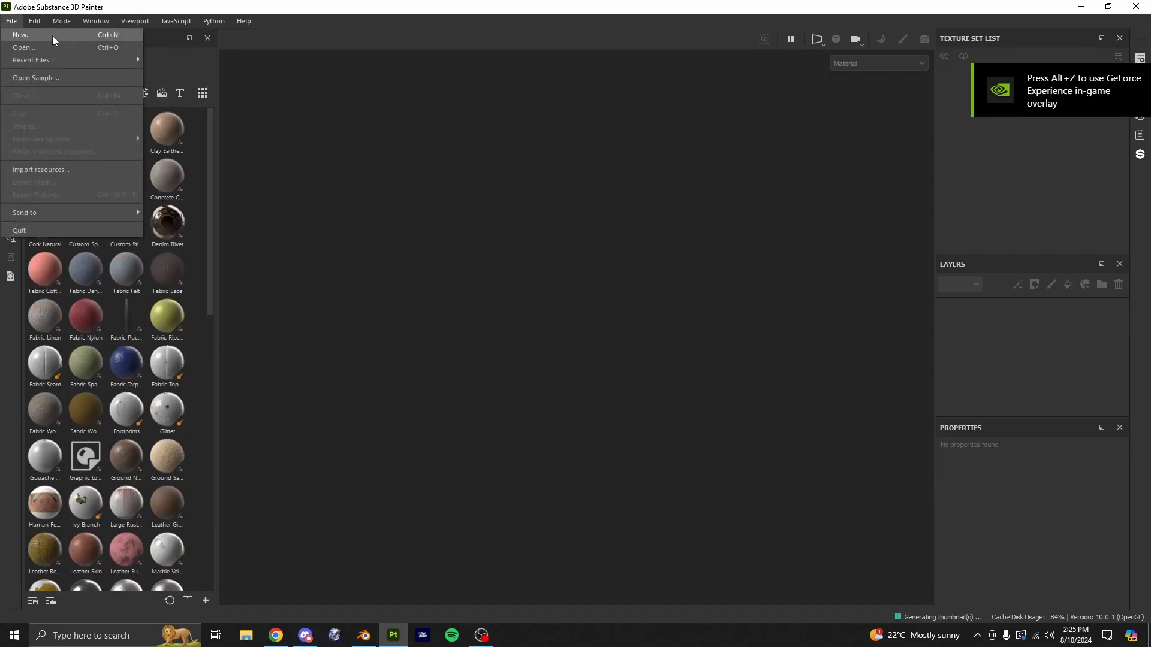
pyautogui.click(22, 35)
pyautogui.click(695, 183)
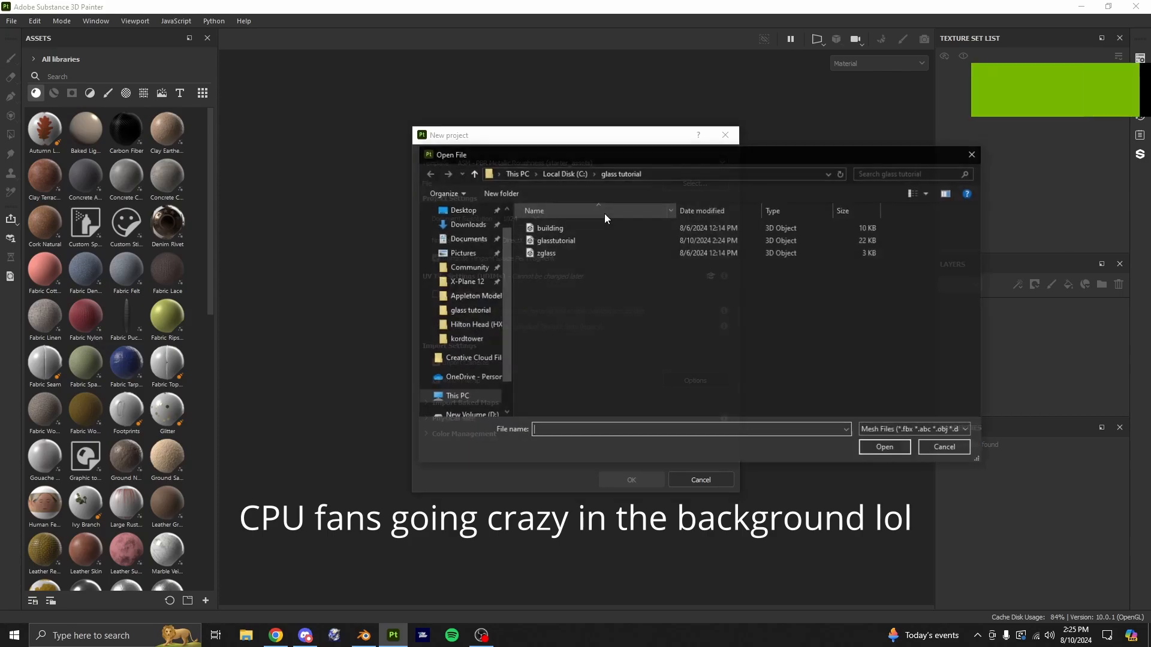
pyautogui.click(574, 241)
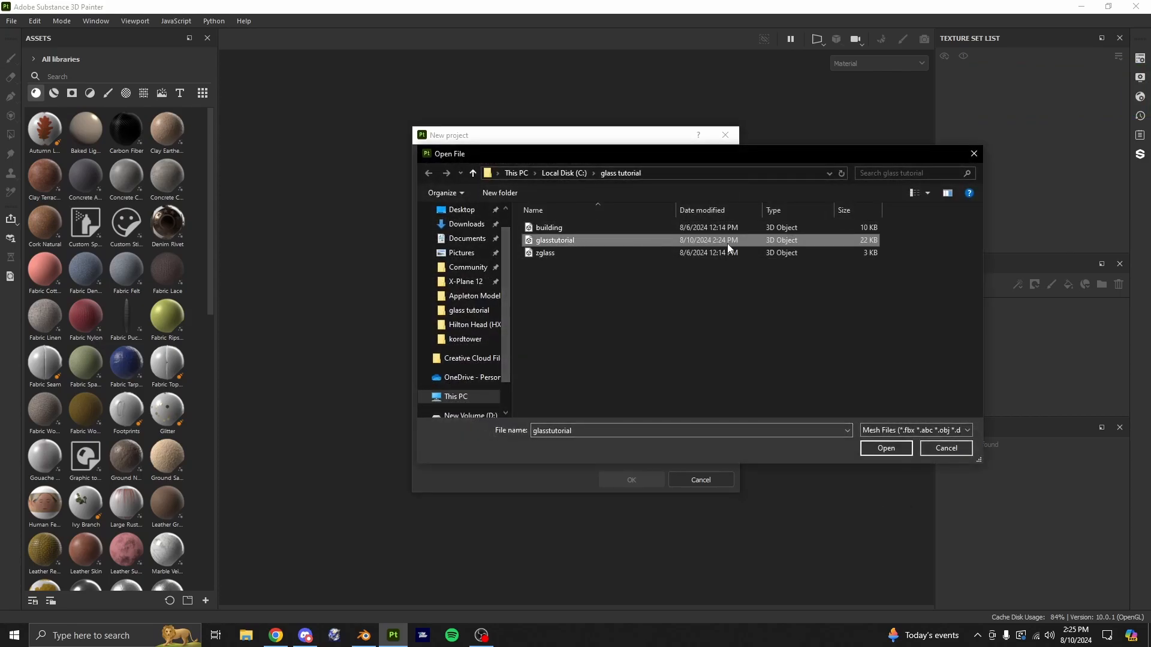
pyautogui.click(886, 449)
# Create the project with a document resolution of 4096 and the OpenGL normal map format
pyautogui.click(533, 219)
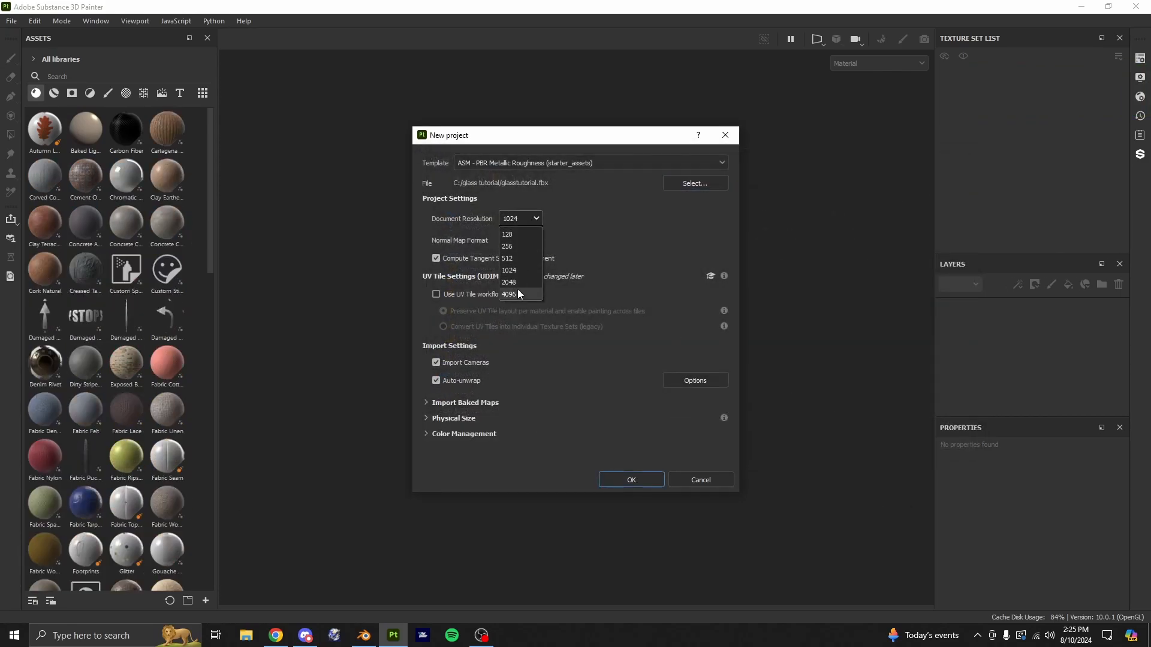
pyautogui.click(515, 303)
pyautogui.click(535, 240)
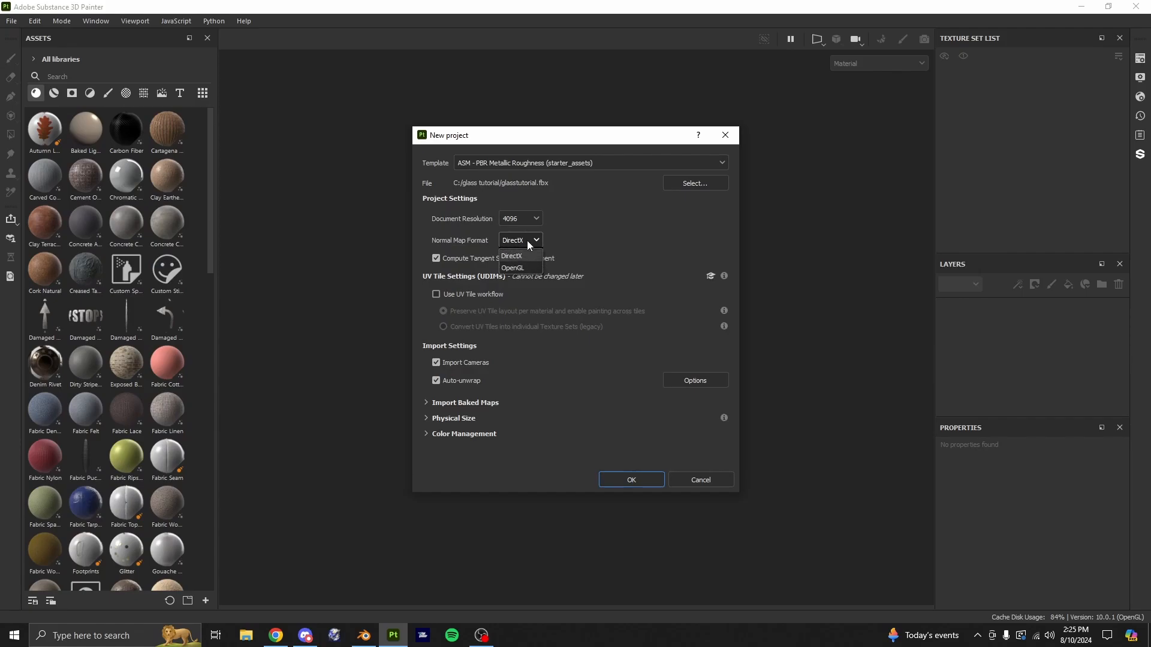
pyautogui.click(519, 269)
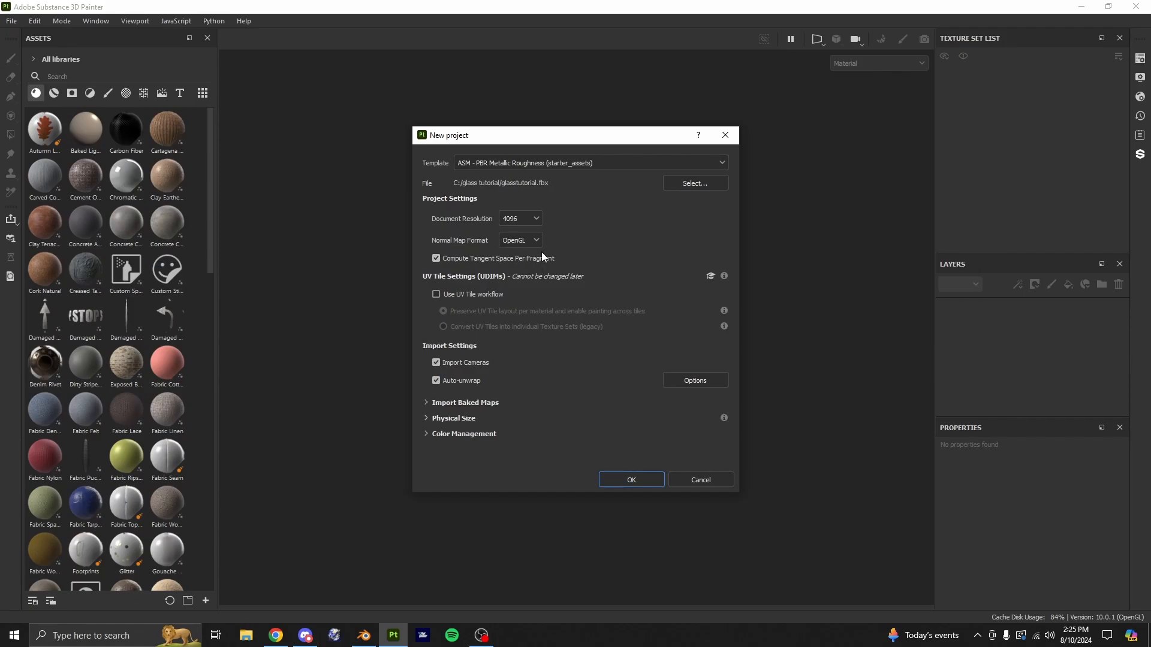
pyautogui.click(647, 480)
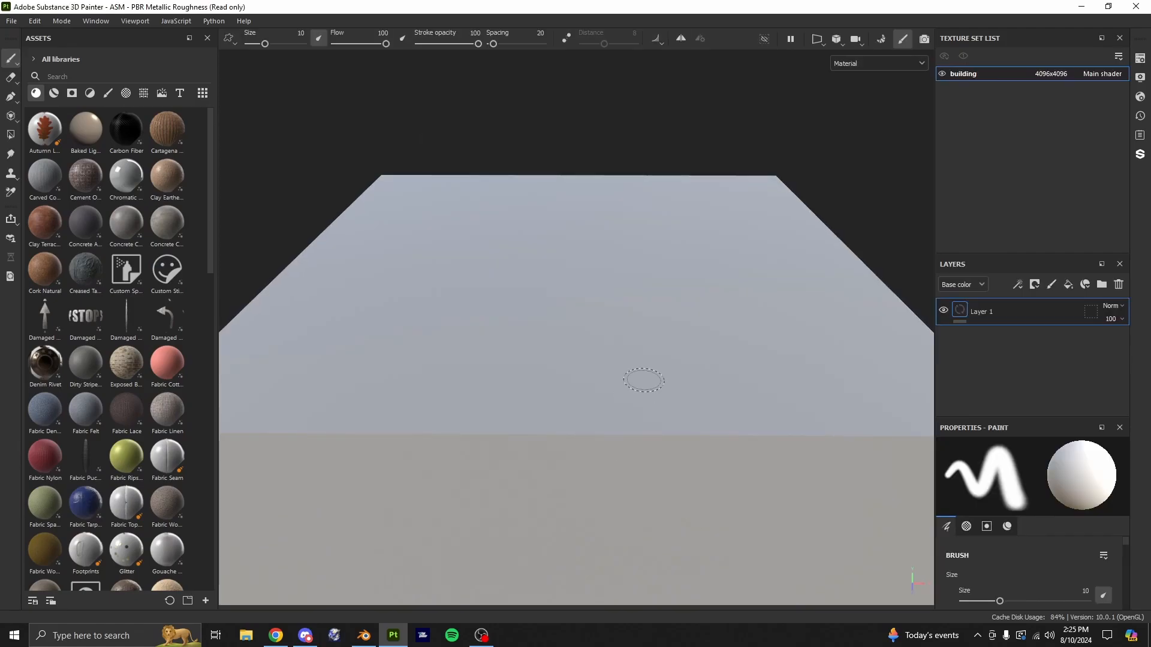
# Bake the building's mesh maps at an output size of 4096 and return to painting mode
pyautogui.moveTo(647, 394)
pyautogui.keyDown('alt'); pyautogui.mouseDown()
pyautogui.moveTo(699, 338)
pyautogui.moveTo(794, 316)
pyautogui.moveTo(660, 396)
pyautogui.mouseUp(); pyautogui.keyUp('alt')
pyautogui.keyDown('alt'); pyautogui.moveTo(789, 275); pyautogui.dragTo(744, 303, button='middle'); pyautogui.keyUp('alt')
pyautogui.click(1140, 58)
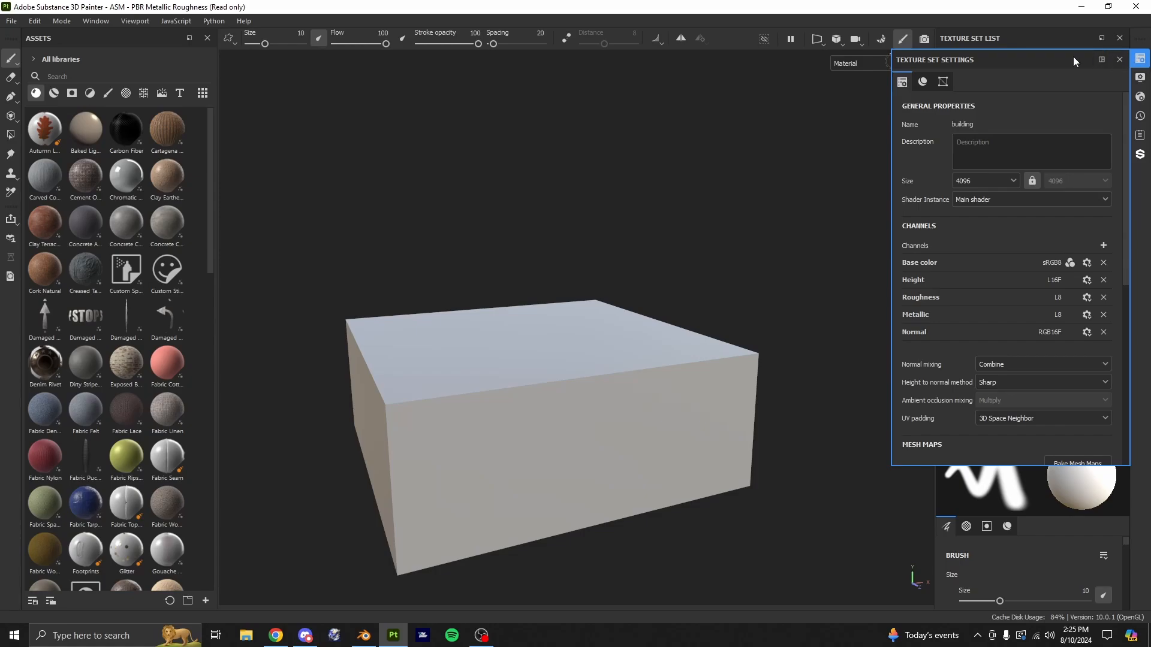
pyautogui.scroll(-2, 1040, 306)
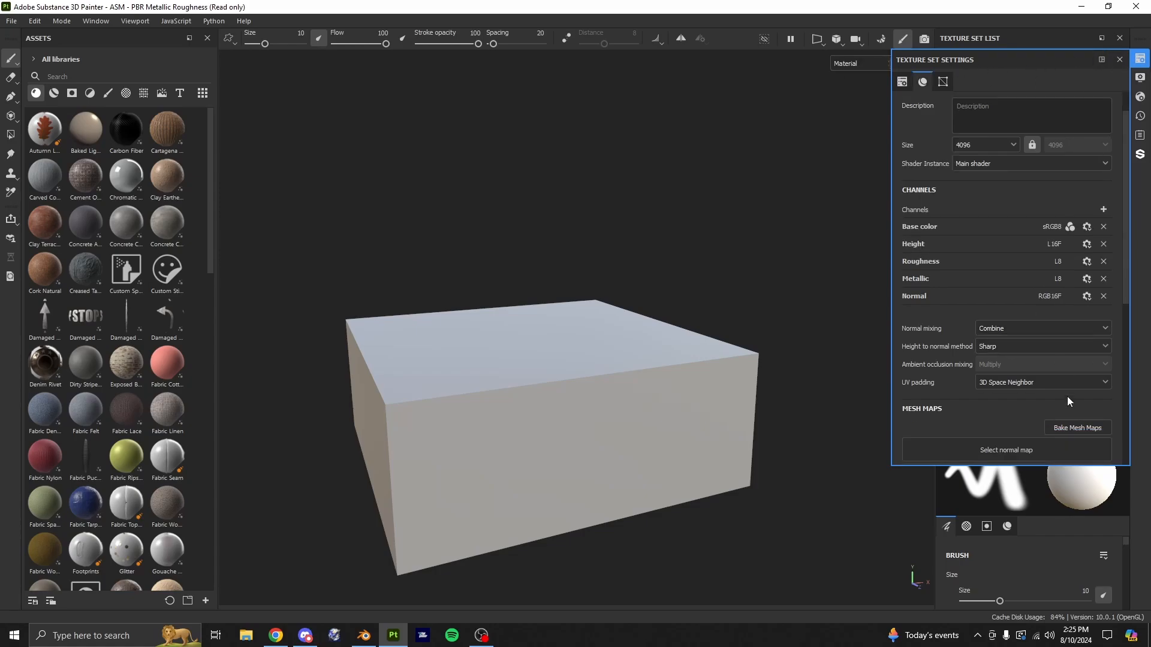
pyautogui.click(1079, 426)
pyautogui.click(272, 82)
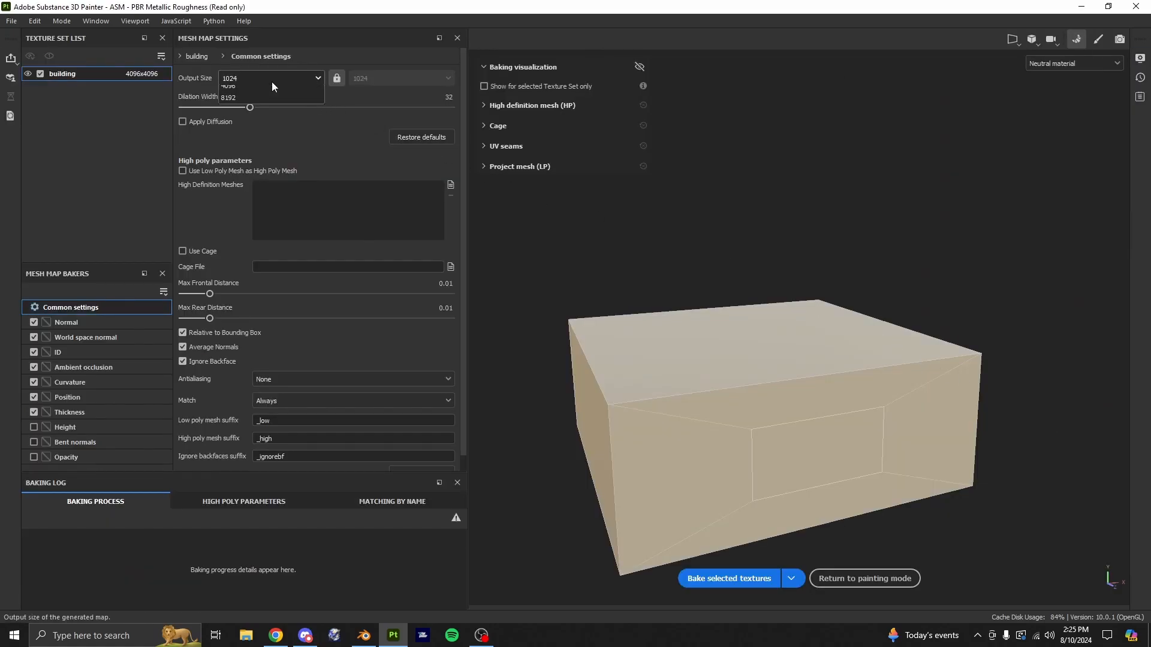
pyautogui.click(236, 180)
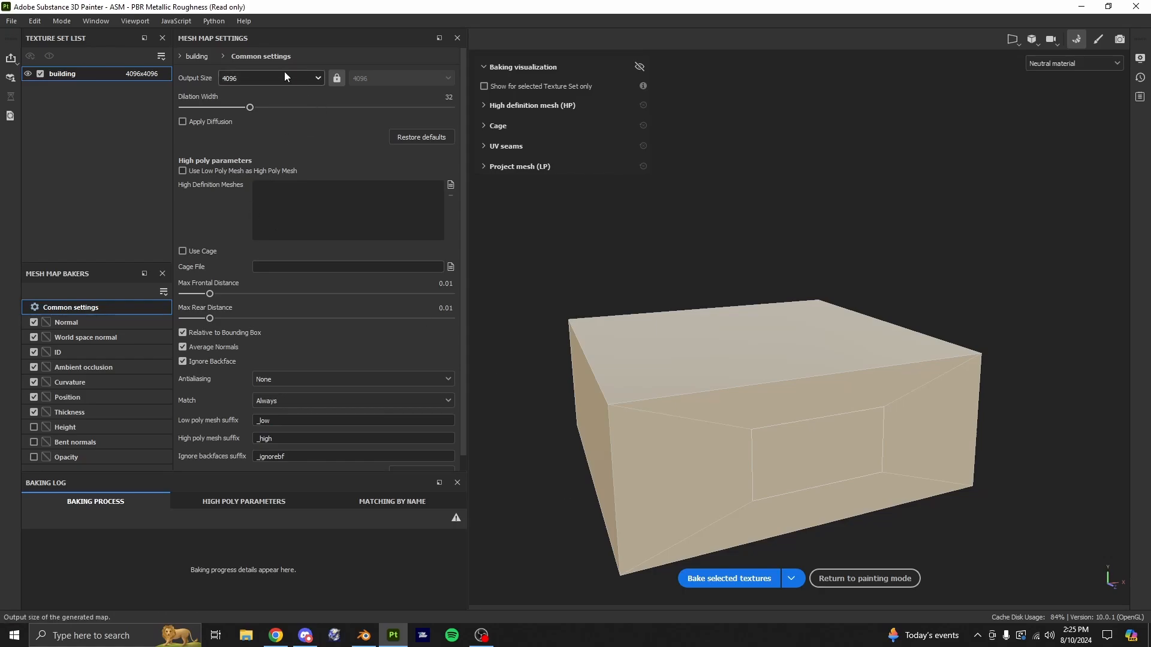
pyautogui.click(739, 579)
pyautogui.click(863, 578)
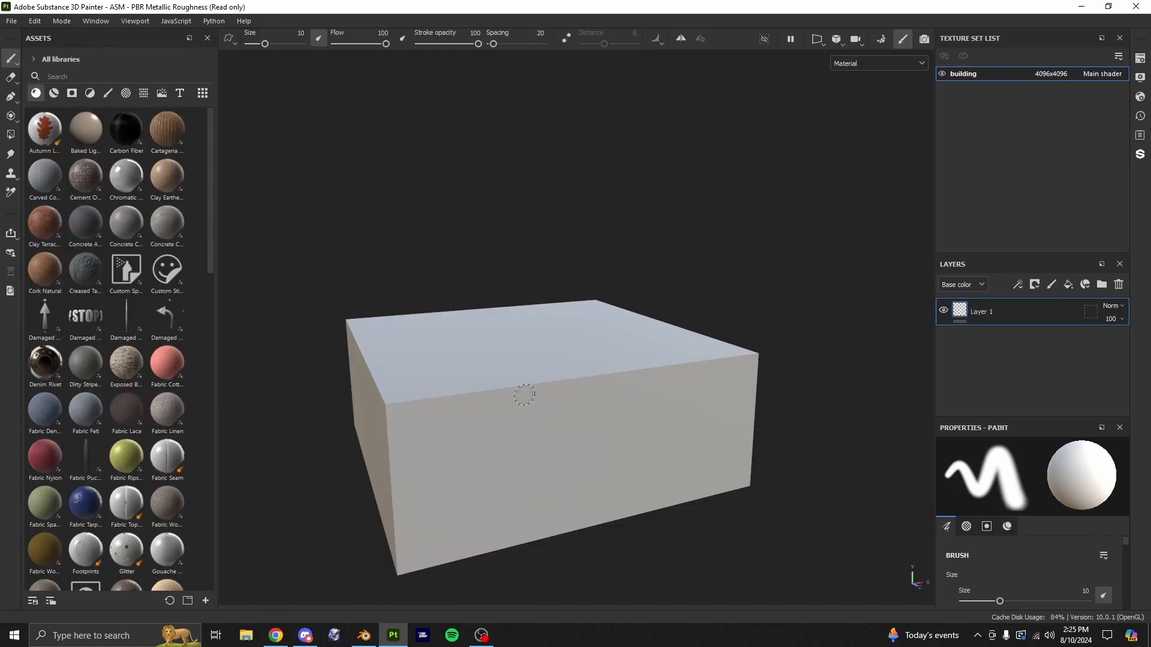
# Search the assets for "brick" and add the Impacted Brick Wall material as a layer above Layer 1
pyautogui.keyDown('alt'); pyautogui.moveTo(524, 394); pyautogui.dragTo(456, 396); pyautogui.keyUp('alt')
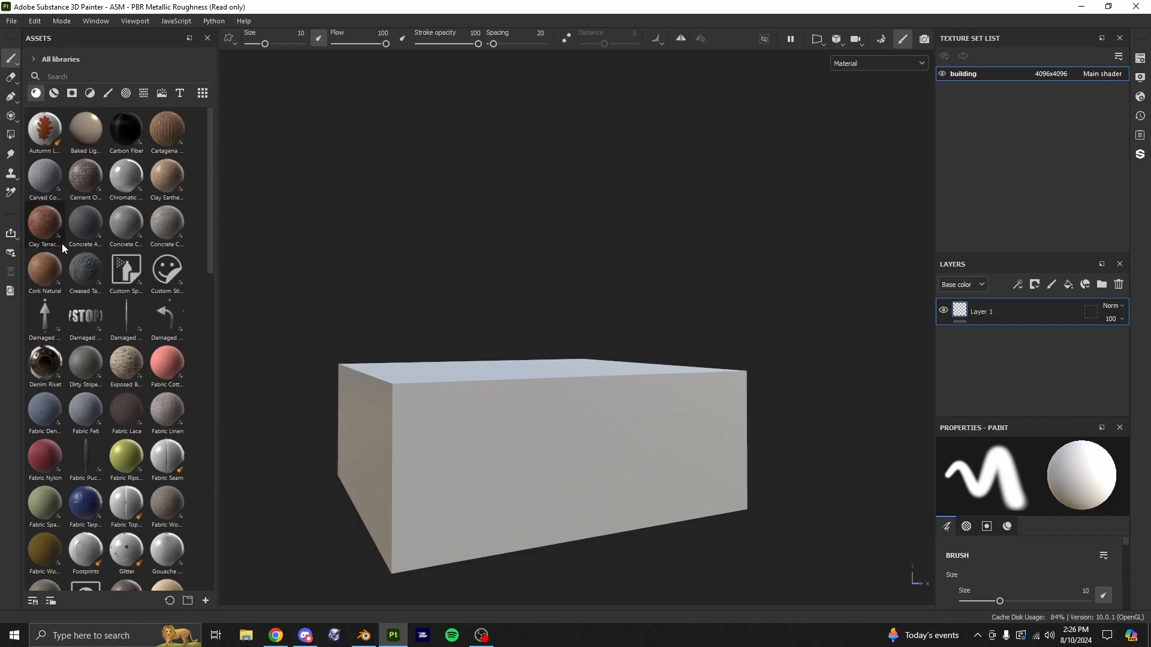
pyautogui.click(58, 75)
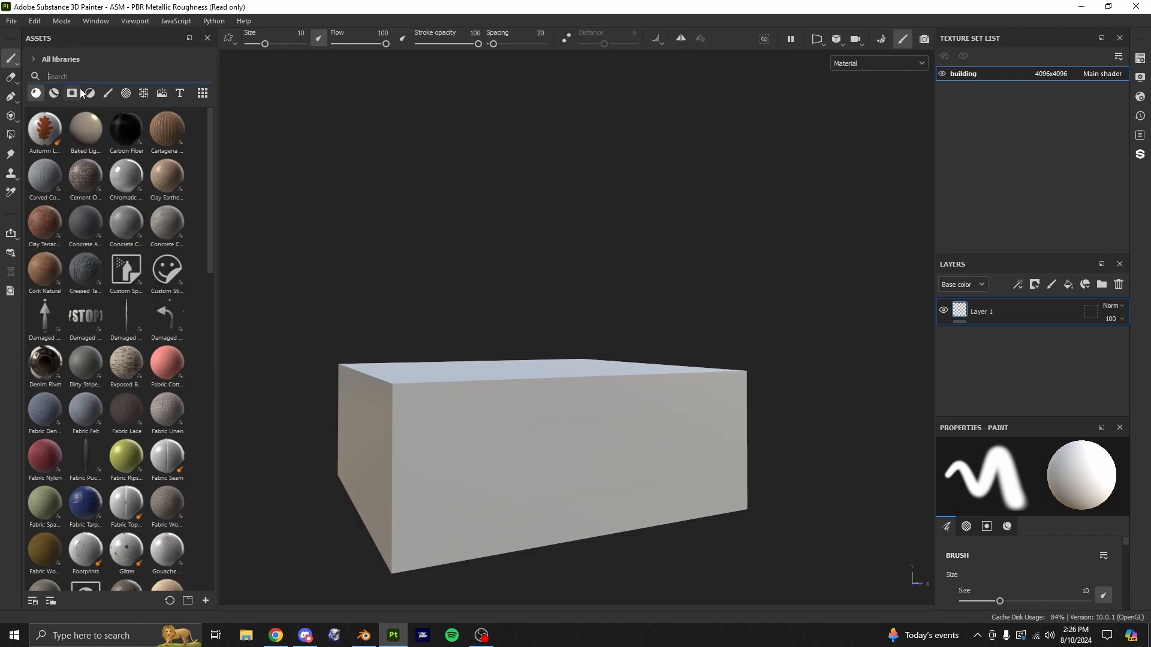
pyautogui.write('brick')
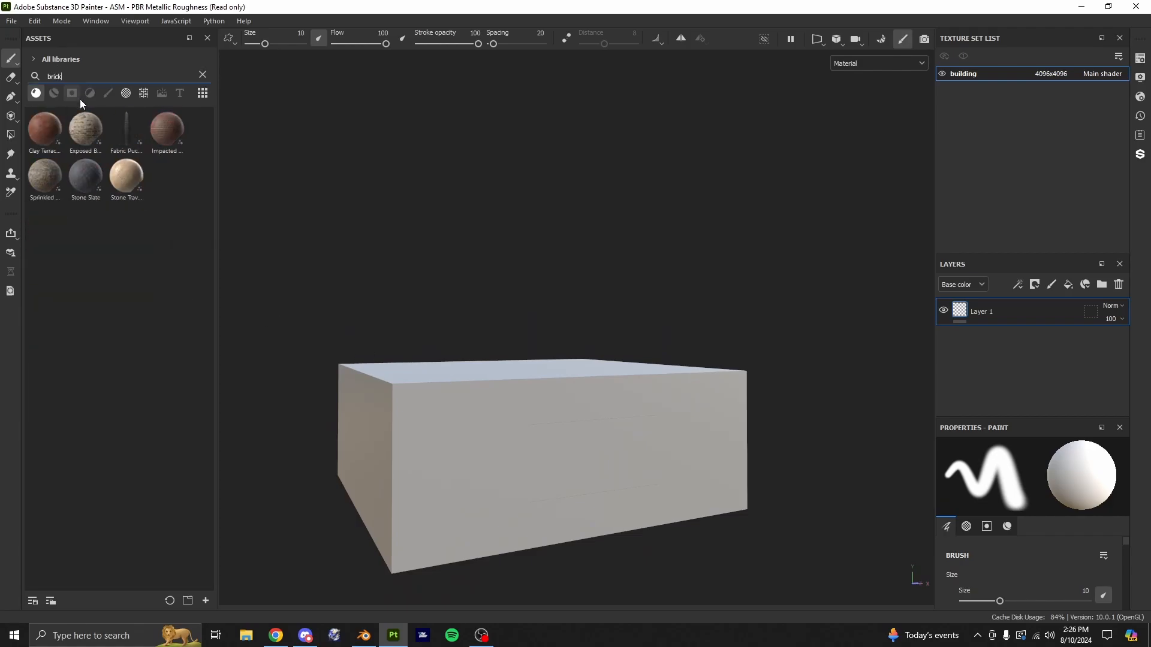
pyautogui.click(52, 131)
pyautogui.moveTo(168, 129); pyautogui.dragTo(1053, 297)
# Delete the empty Layer 1 beneath the brick wall layer
pyautogui.click(1007, 338)
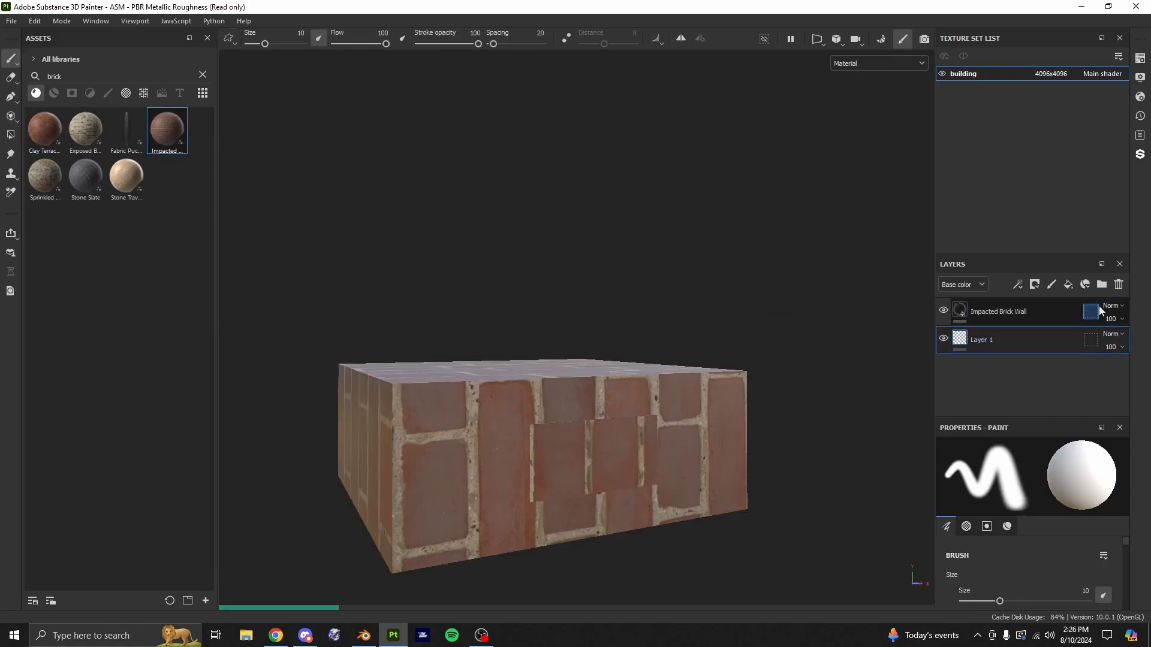
pyautogui.click(1118, 284)
pyautogui.scroll(1, 631, 440)
pyautogui.keyDown('alt'); pyautogui.moveTo(594, 455); pyautogui.dragTo(631, 444); pyautogui.keyUp('alt')
pyautogui.keyDown('alt'); pyautogui.moveTo(796, 385); pyautogui.dragTo(703, 400); pyautogui.keyUp('alt')
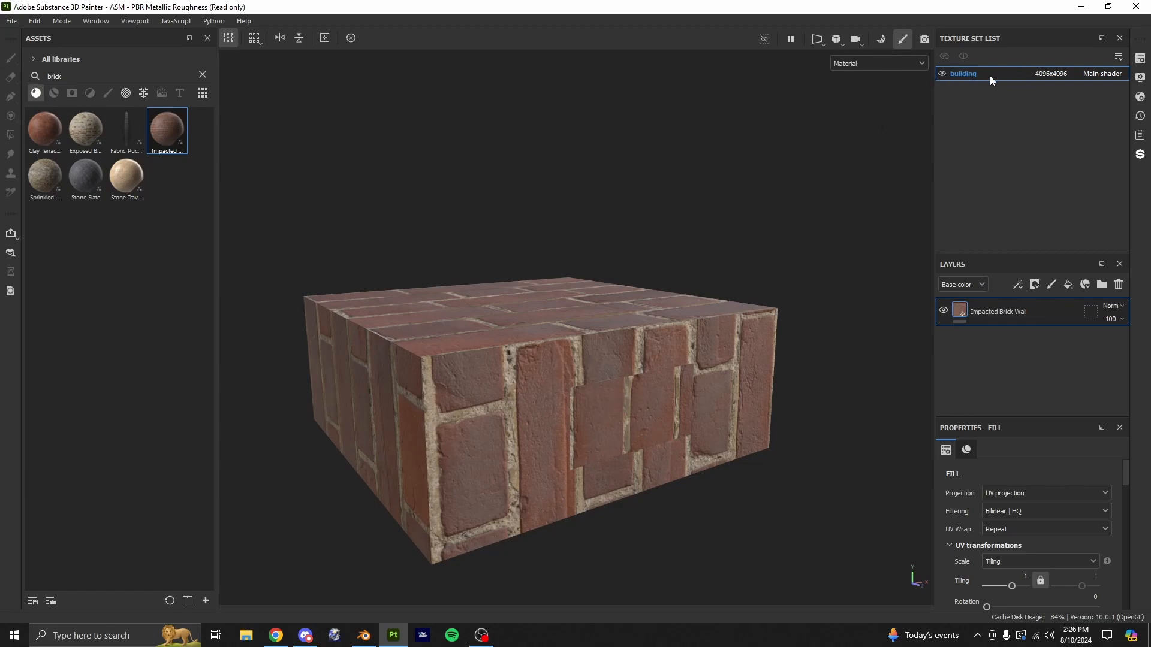
# Set the Impacted Brick Wall layer's projection to Tri-planar projection
pyautogui.doubleClick(1049, 313)
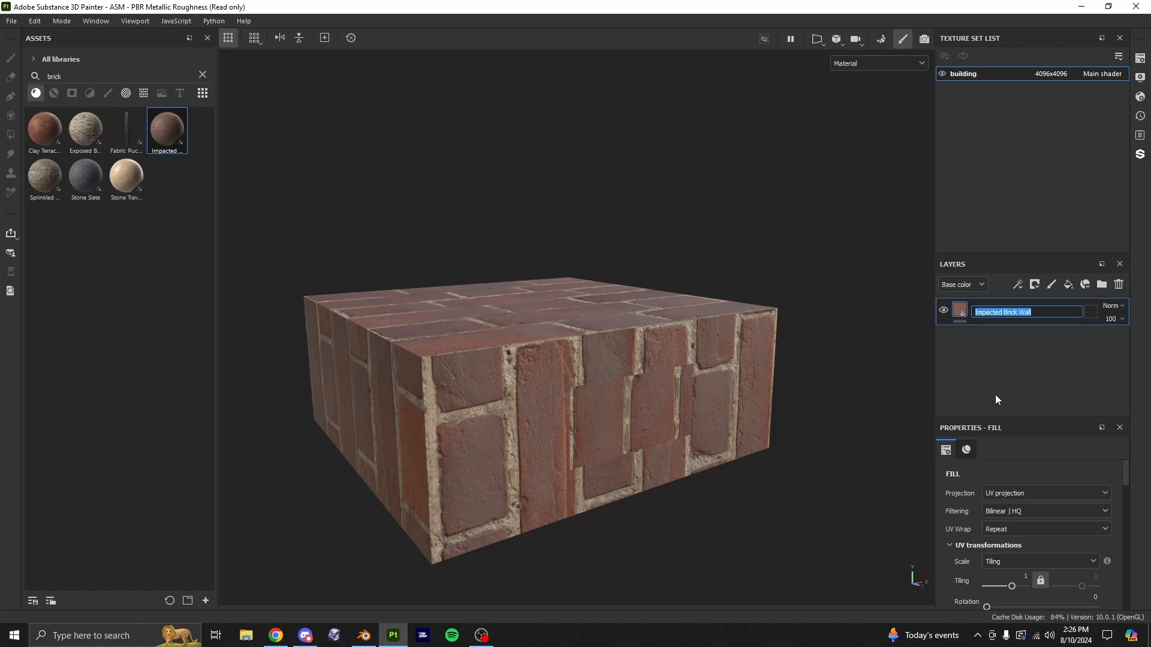
pyautogui.click(1002, 466)
pyautogui.click(1046, 493)
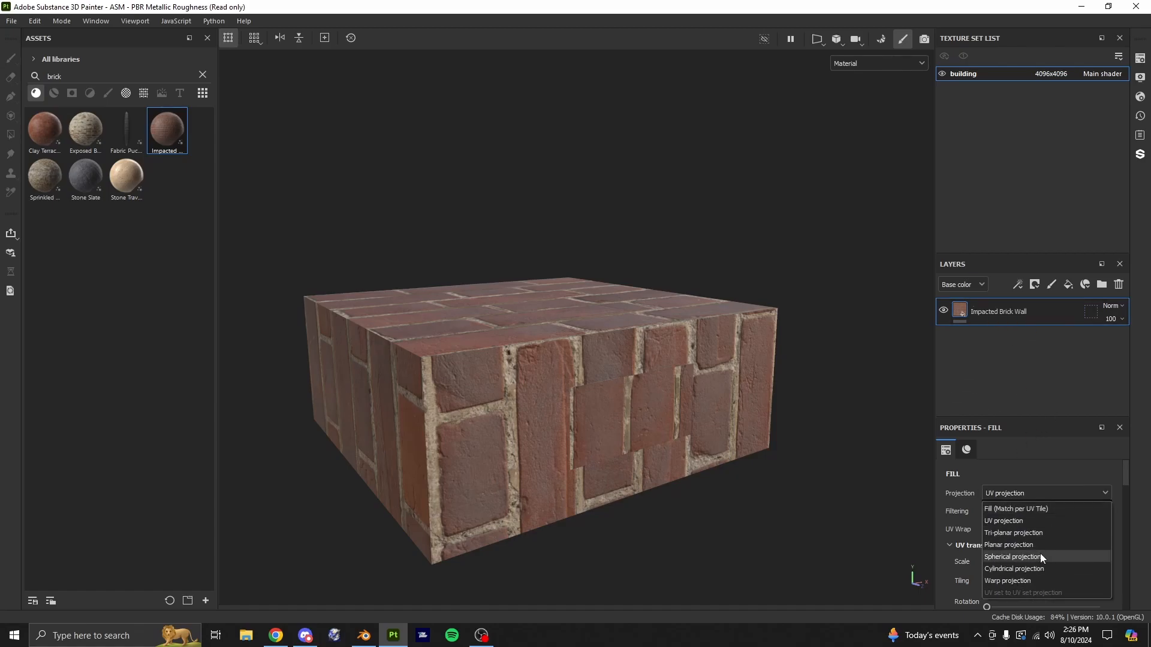
pyautogui.click(1016, 533)
pyautogui.scroll(5, 737, 331)
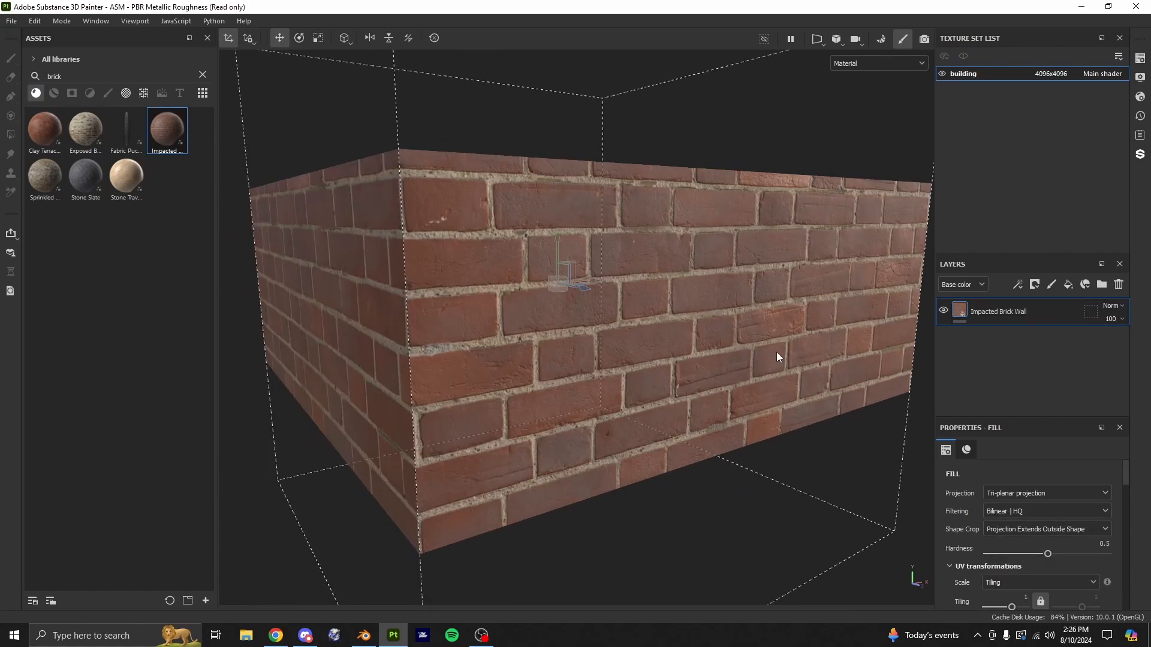
pyautogui.scroll(2, 775, 351)
# Set the brick wall layer's tiling to 4
pyautogui.scroll(-2, 1014, 573)
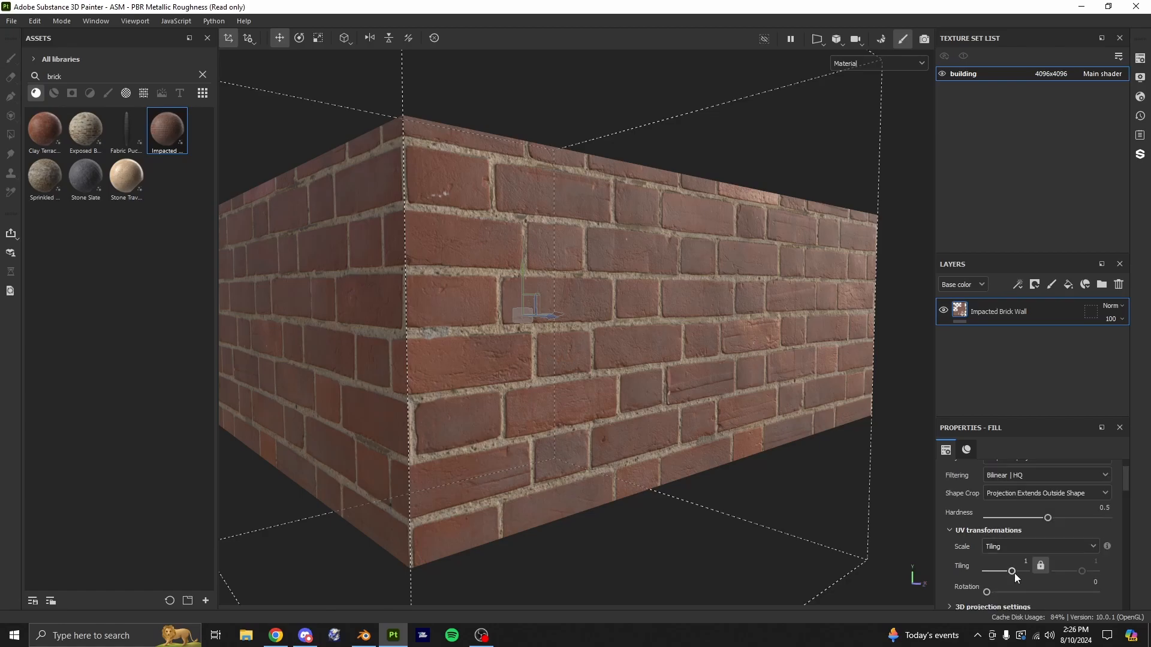
pyautogui.moveTo(1014, 573); pyautogui.dragTo(1016, 573)
pyautogui.keyDown('alt'); pyautogui.moveTo(749, 323); pyautogui.dragTo(994, 339); pyautogui.keyUp('alt')
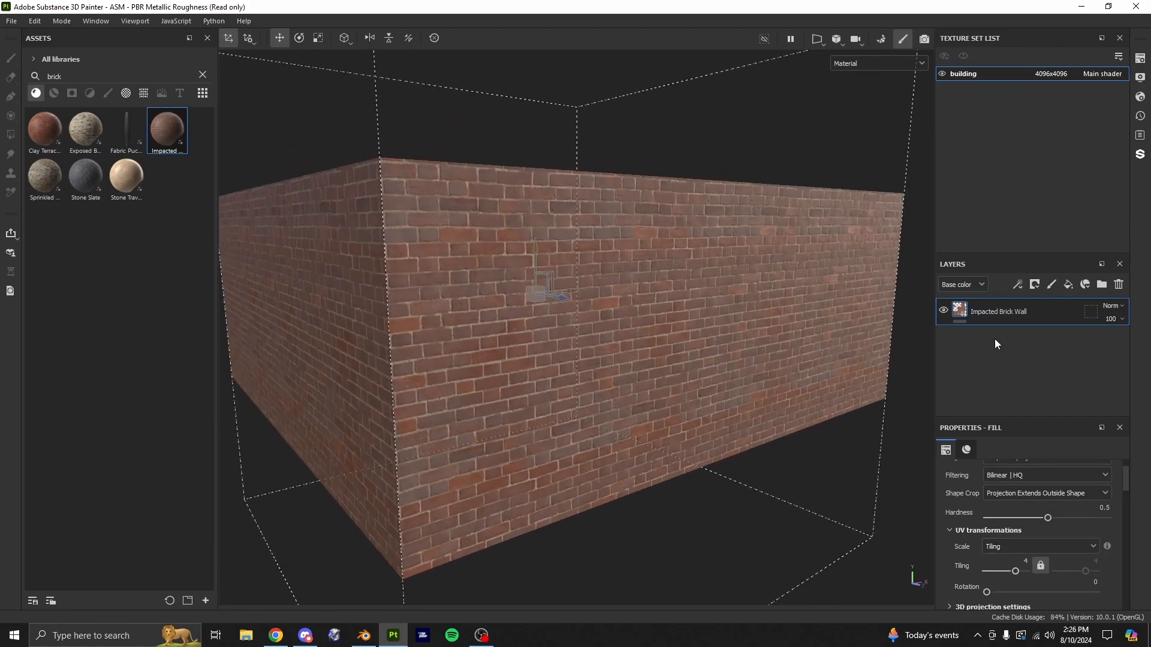
# Add a fill layer above the Impacted Brick Wall layer
pyautogui.click(1070, 285)
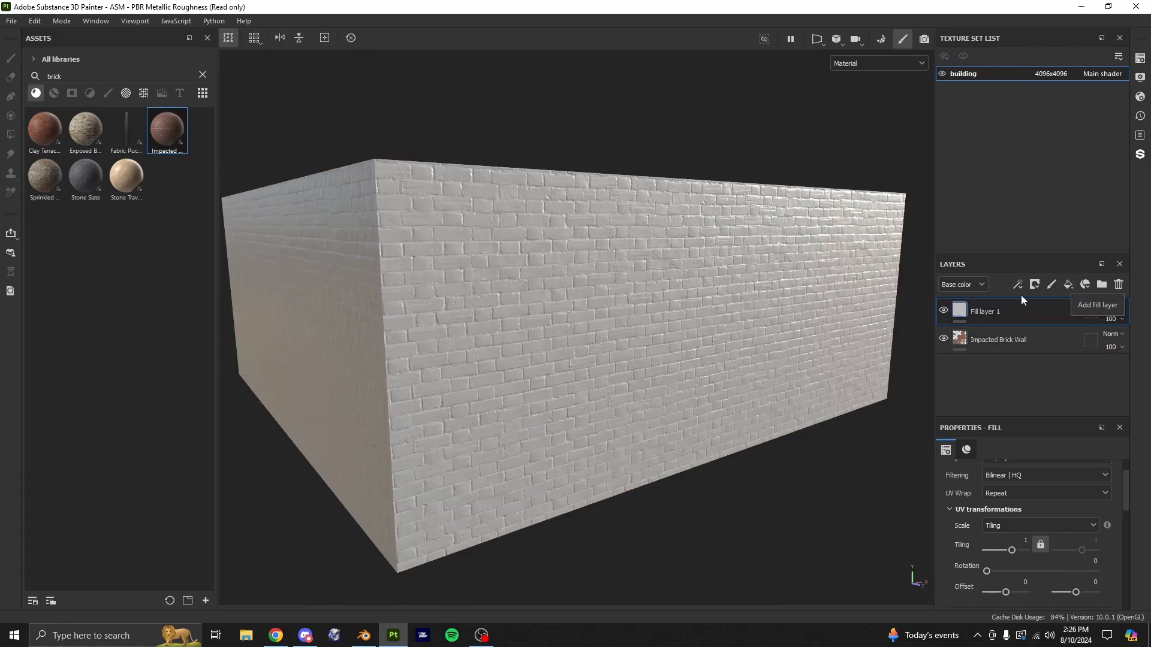
# Show the layer stack's Height channel and set Fill layer 1's blending mode there to Normal
pyautogui.click(970, 284)
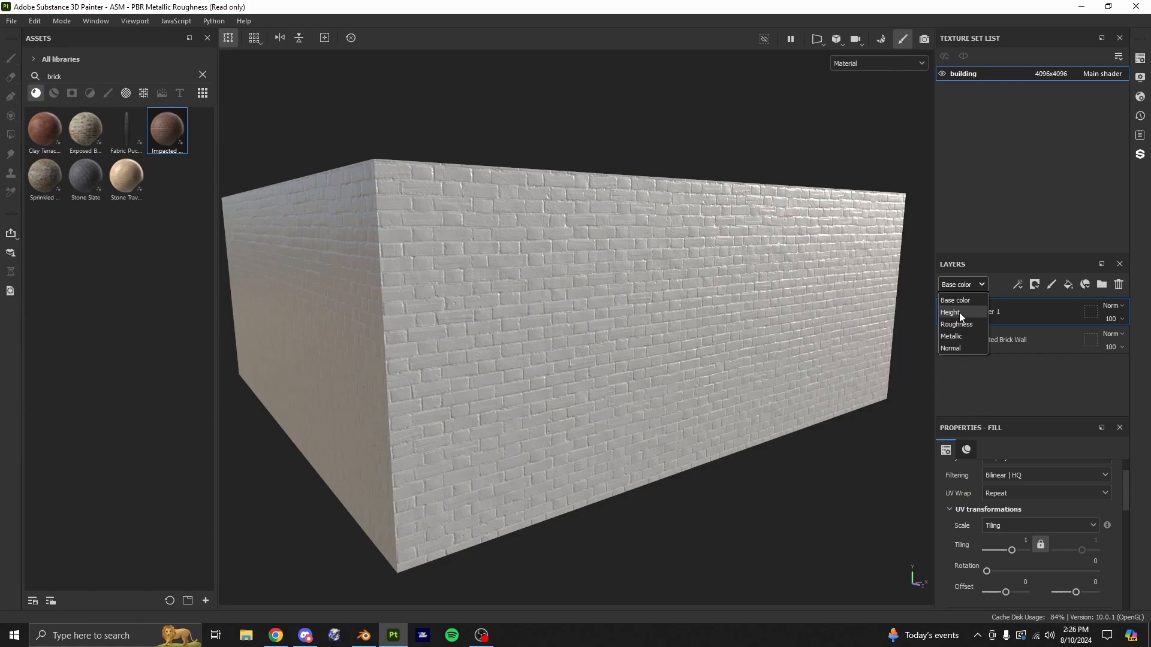
pyautogui.click(960, 312)
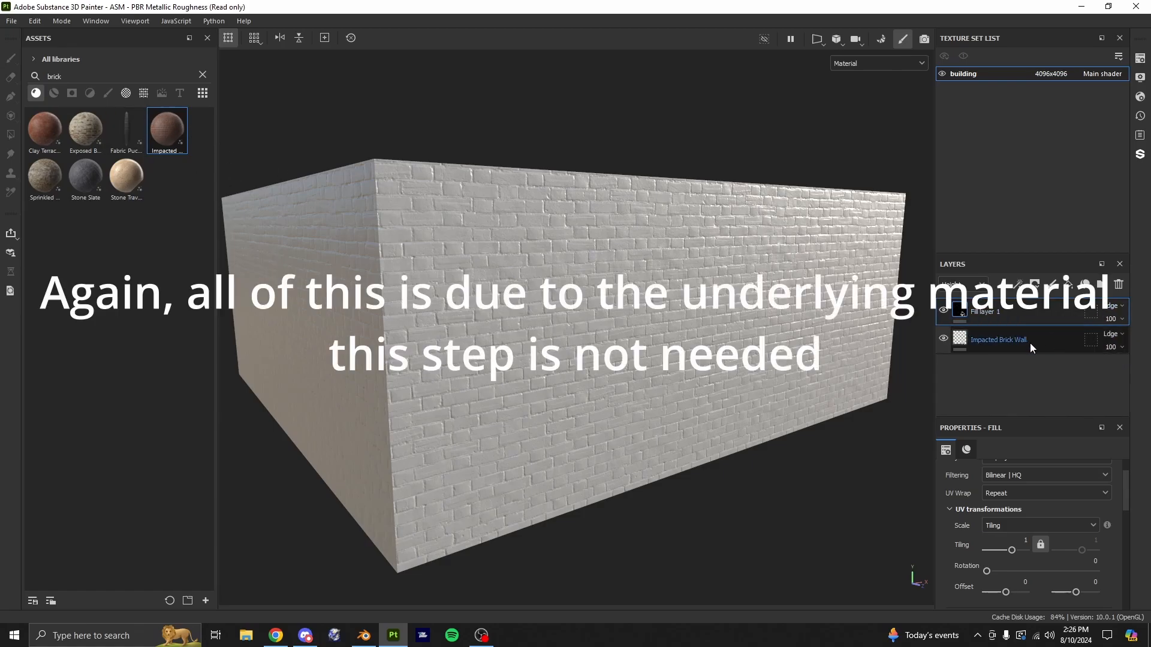
pyautogui.click(1116, 305)
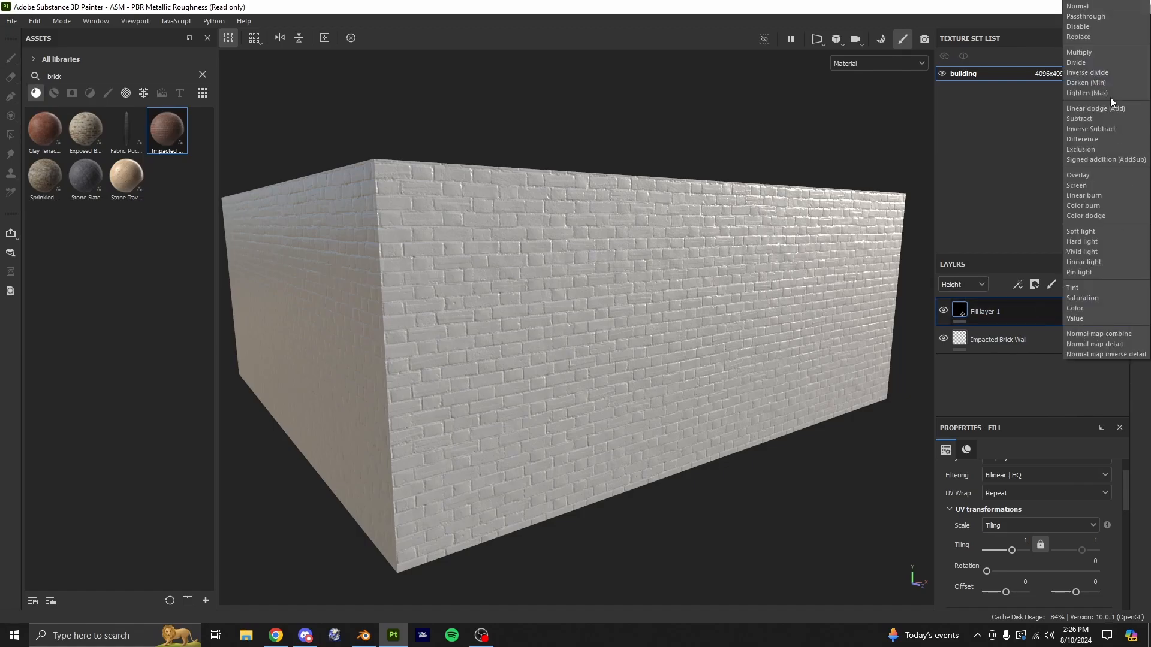
pyautogui.click(1085, 10)
pyautogui.click(1059, 348)
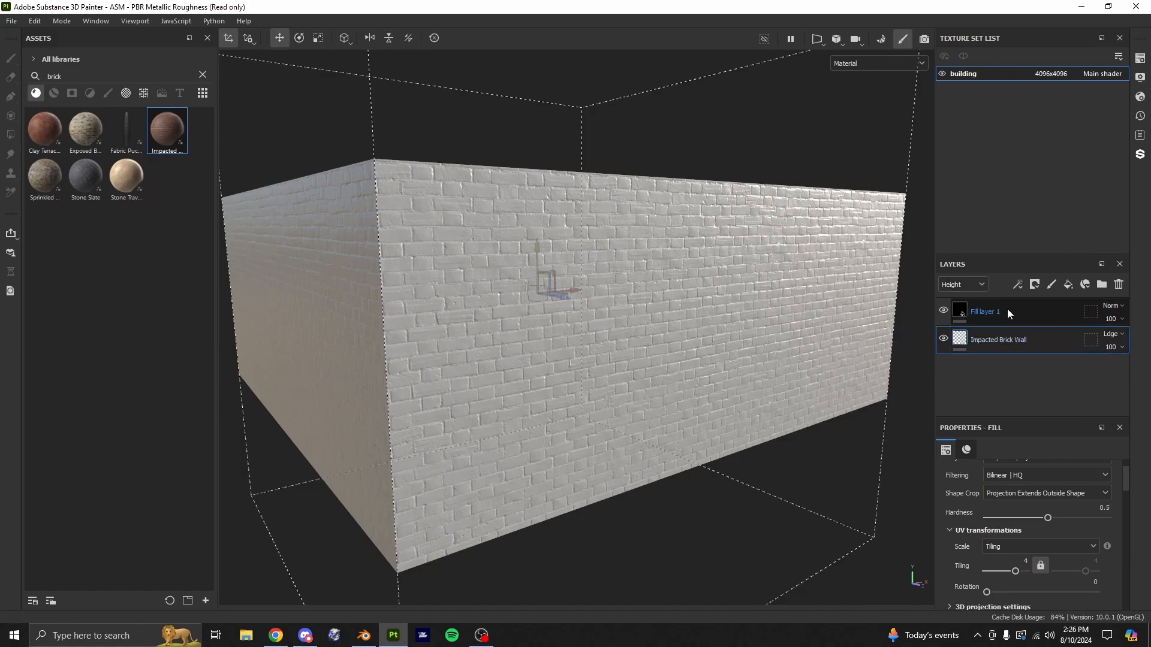
pyautogui.click(1007, 308)
pyautogui.click(1038, 341)
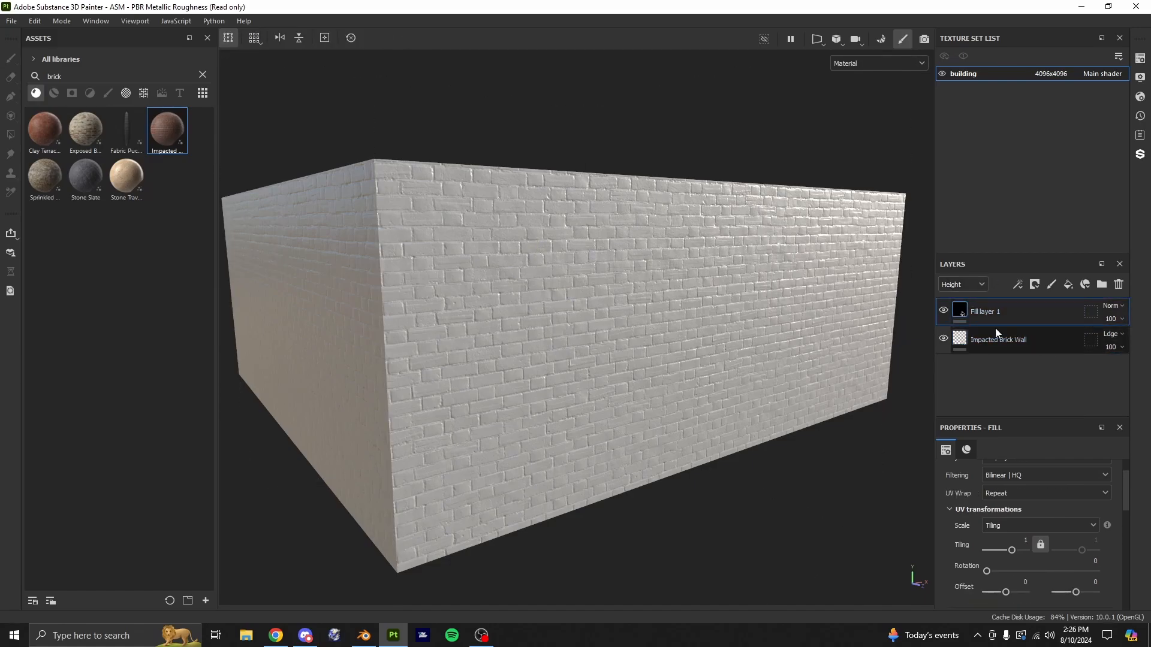
pyautogui.click(970, 308)
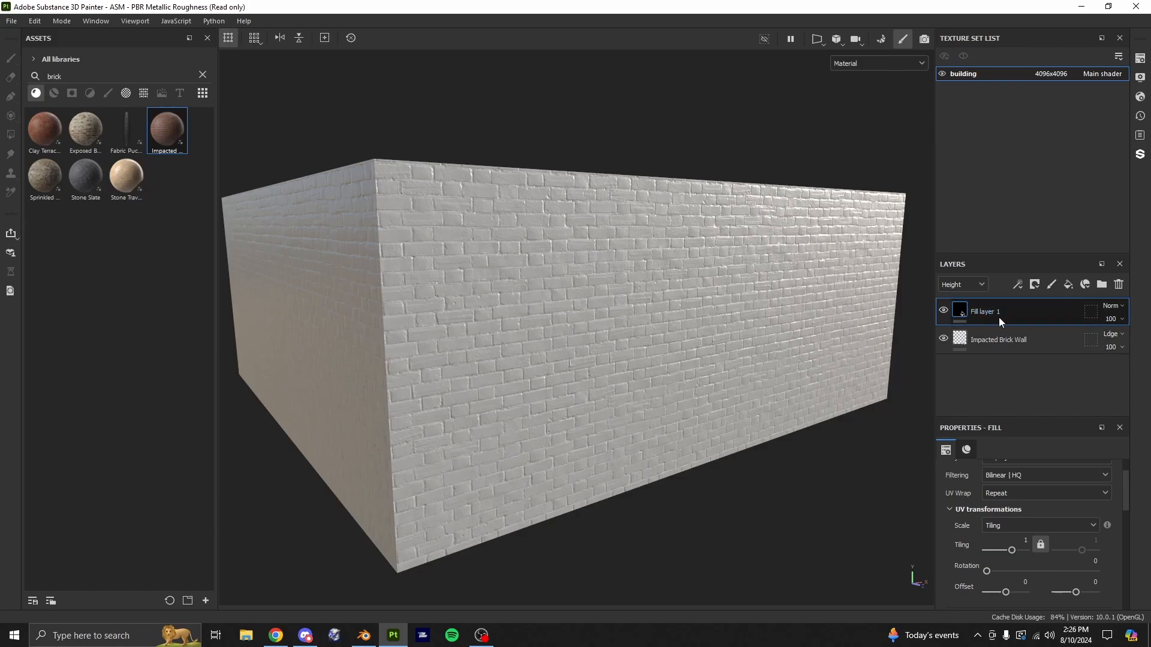
pyautogui.click(1001, 339)
pyautogui.click(1057, 315)
# Set Fill layer 1's blending mode in the Normal channel to Normal, then return the layer stack to Base color
pyautogui.click(967, 285)
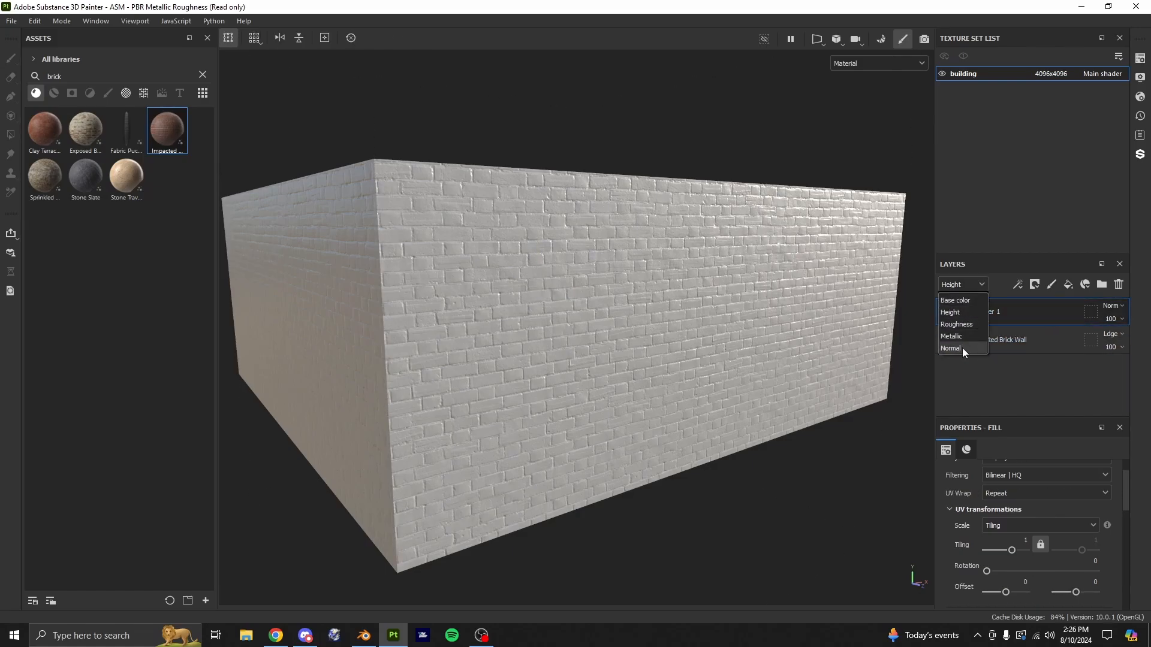
pyautogui.click(962, 347)
pyautogui.click(1106, 307)
pyautogui.click(1092, 7)
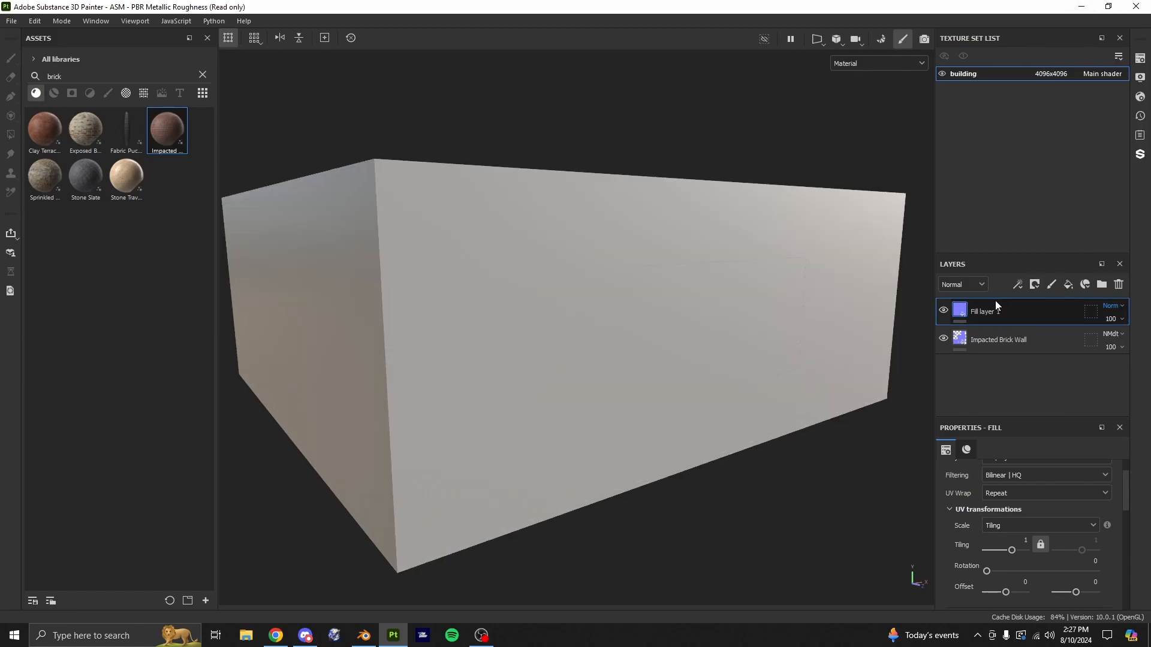
pyautogui.click(964, 285)
pyautogui.click(972, 293)
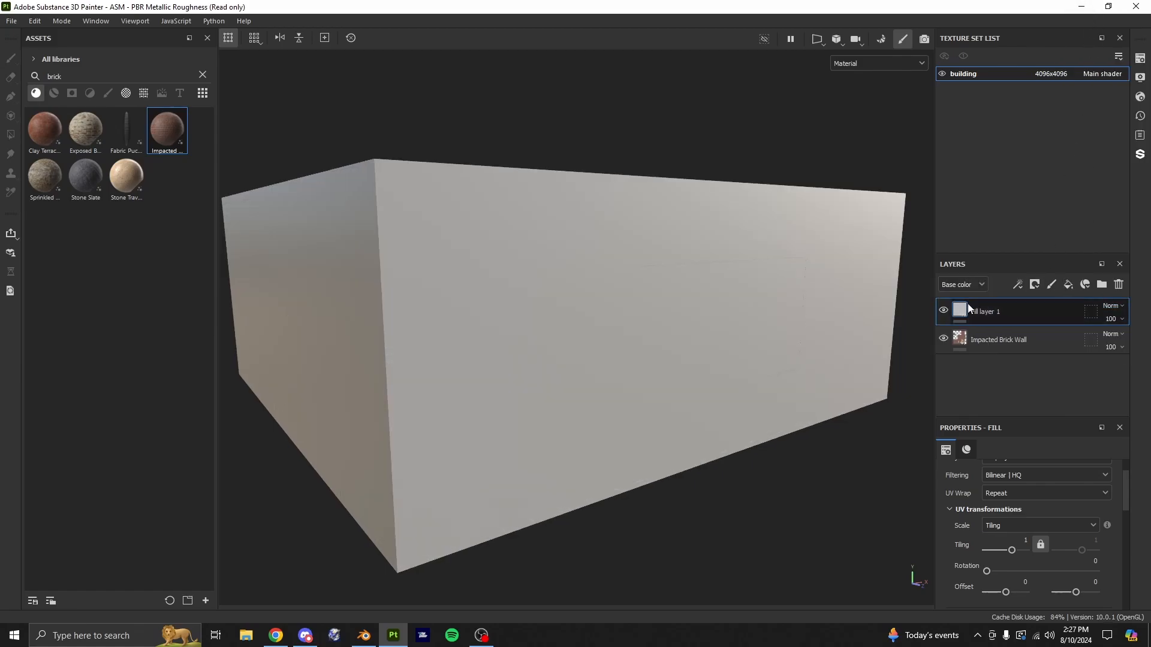
# Rename the fill layer above the brick wall as glass
pyautogui.click(993, 338)
pyautogui.click(1001, 315)
pyautogui.click(989, 341)
pyautogui.doubleClick(1001, 314)
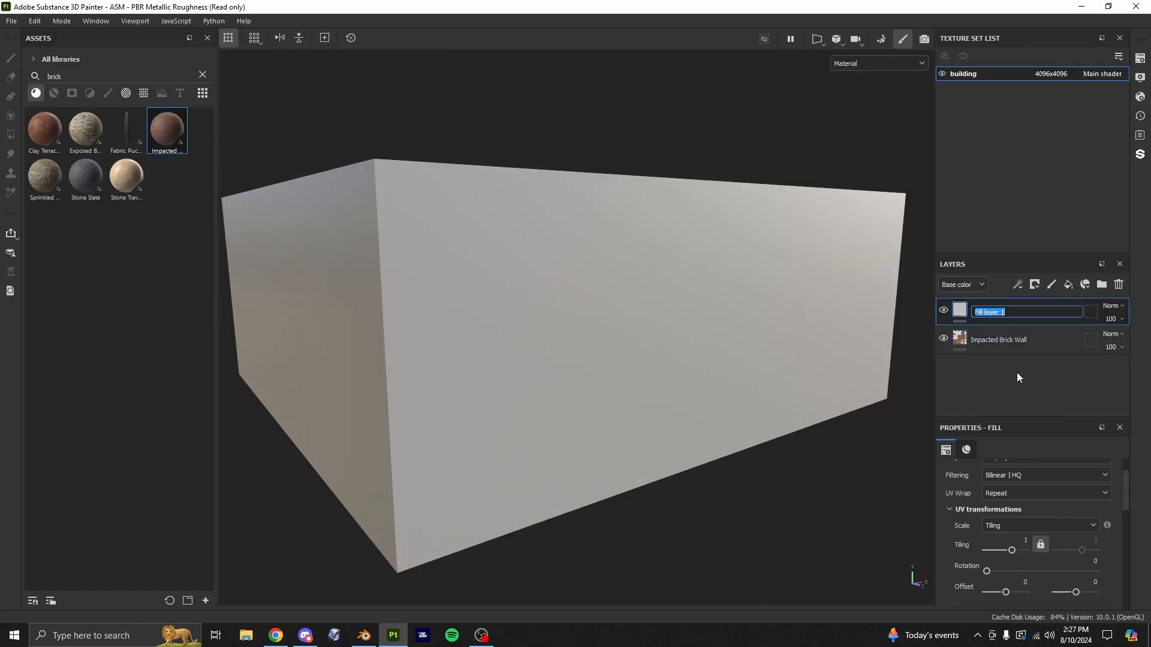
pyautogui.write('glass')
pyautogui.press('Return')
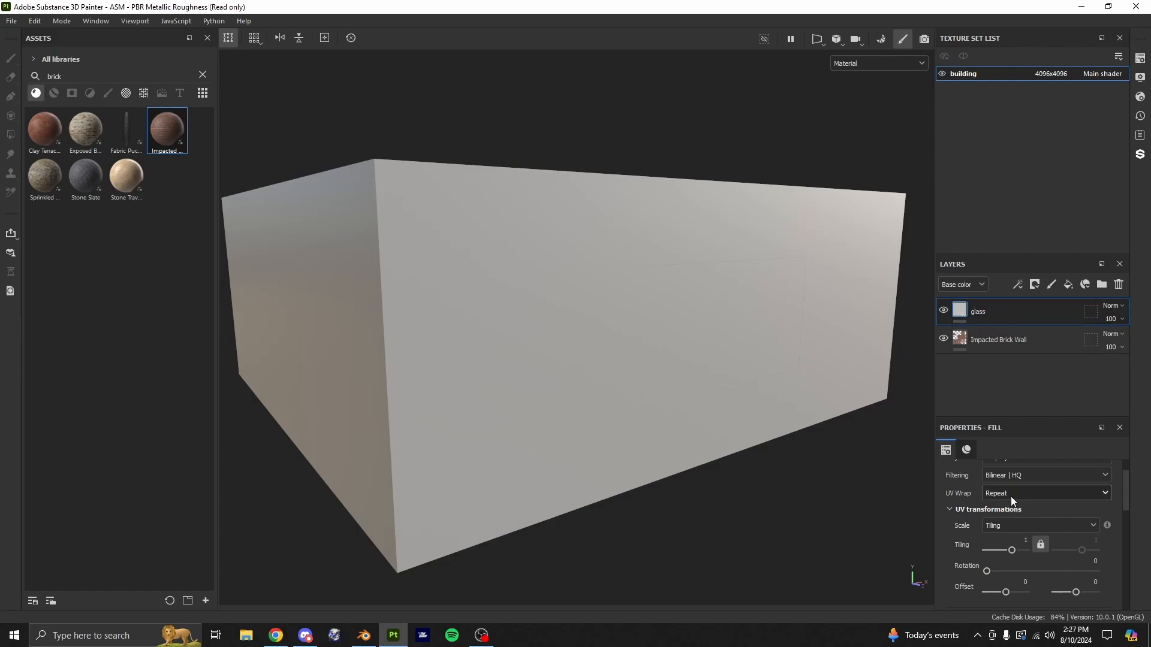
pyautogui.scroll(-3, 1011, 529)
pyautogui.scroll(-2, 1029, 560)
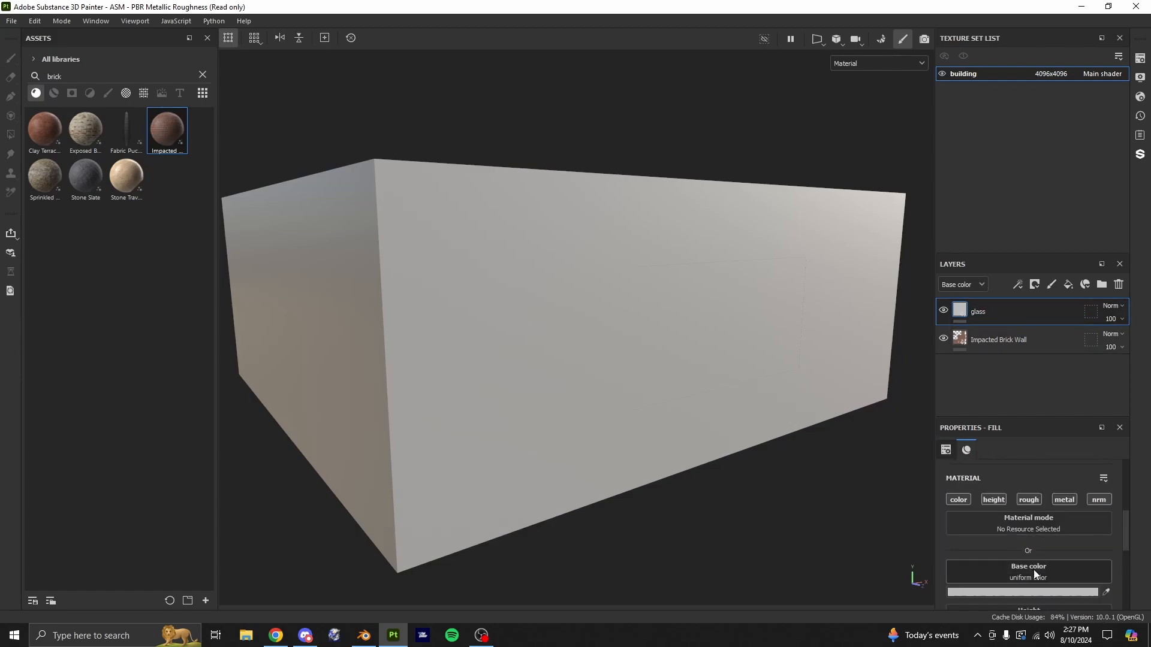
pyautogui.click(1027, 593)
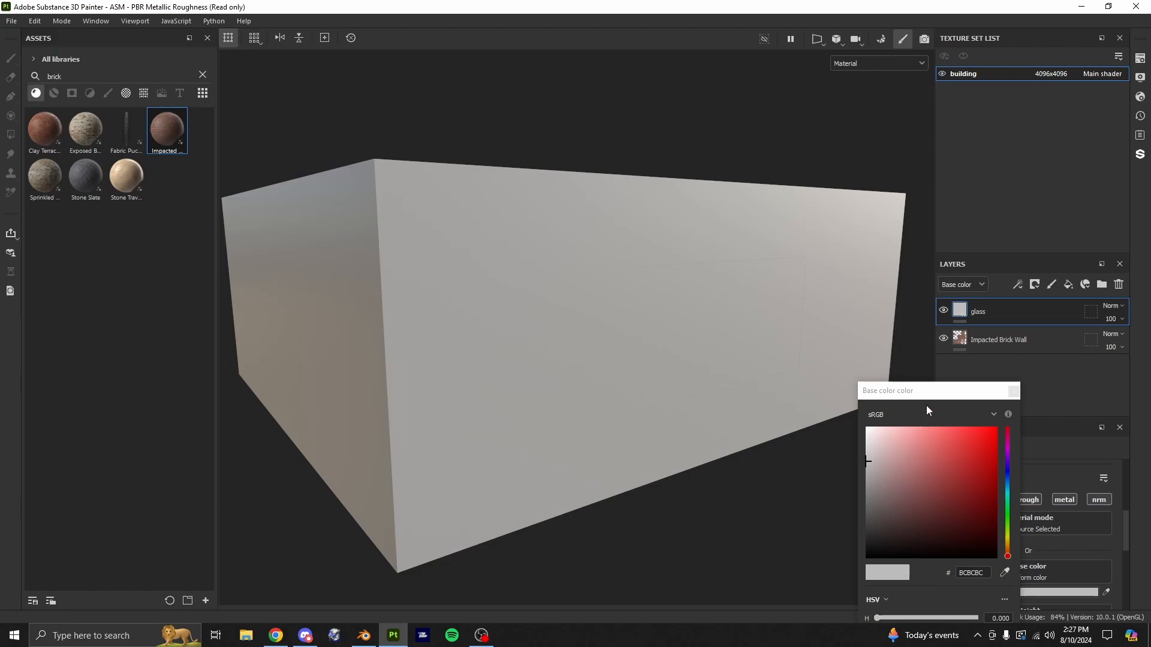
pyautogui.click(1014, 392)
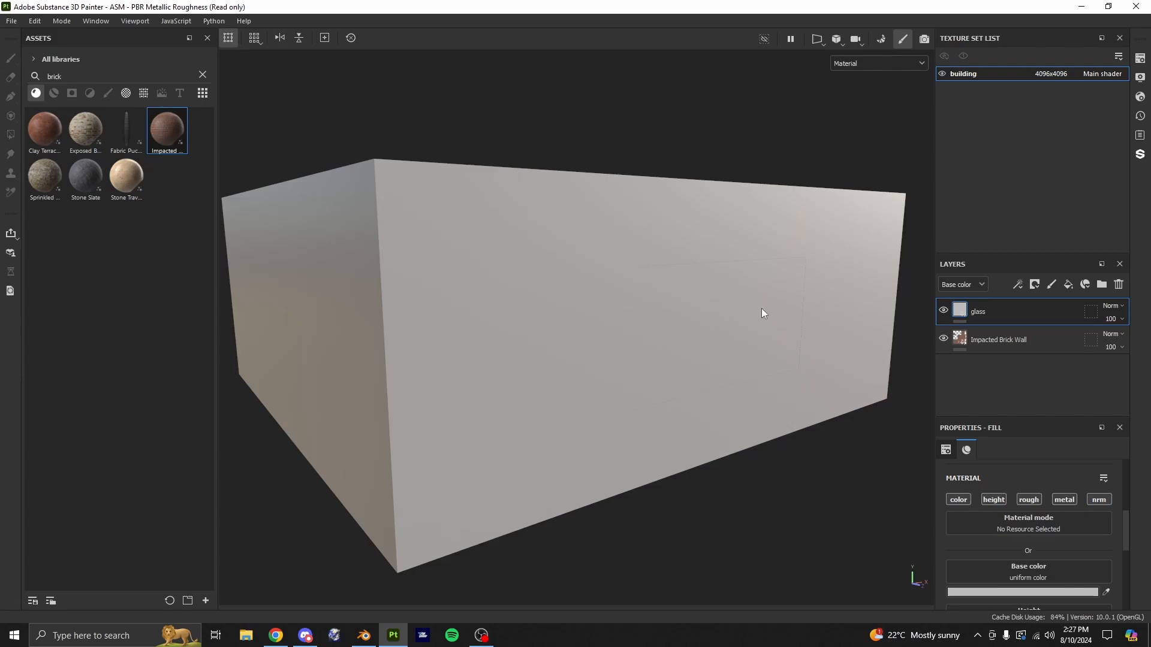
# Change the main shader from asm-metal-rough to pbr-metal-rough-with-alpha-blending in the shader settings
pyautogui.keyDown('alt'); pyautogui.moveTo(496, 314); pyautogui.dragTo(512, 364); pyautogui.keyUp('alt')
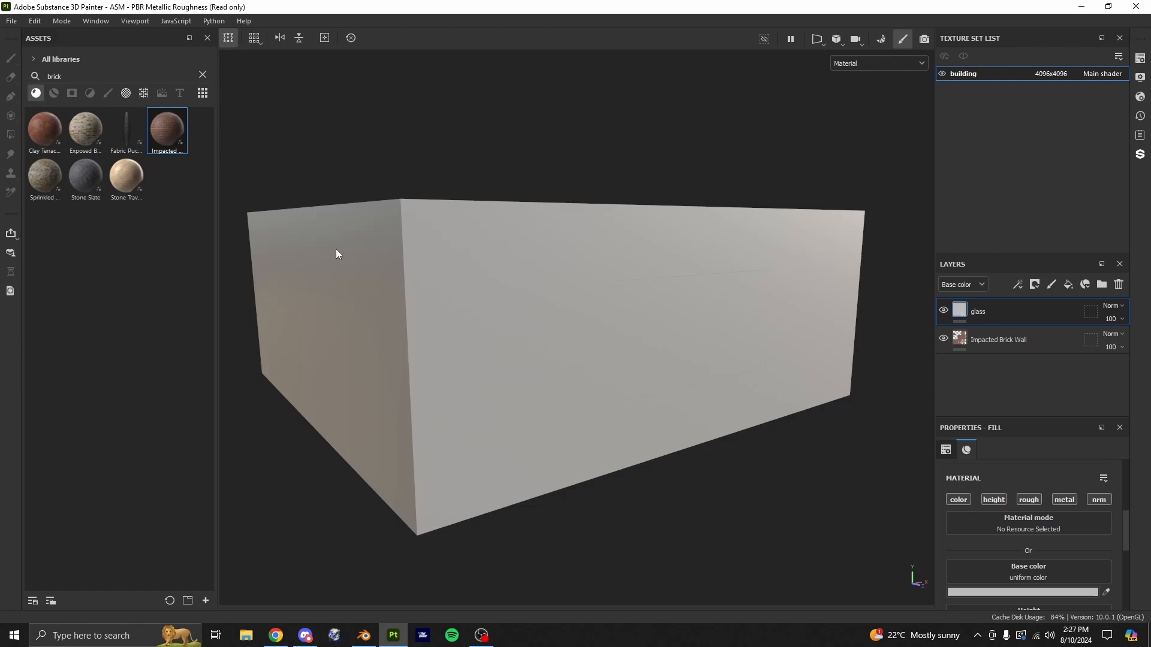
pyautogui.click(102, 21)
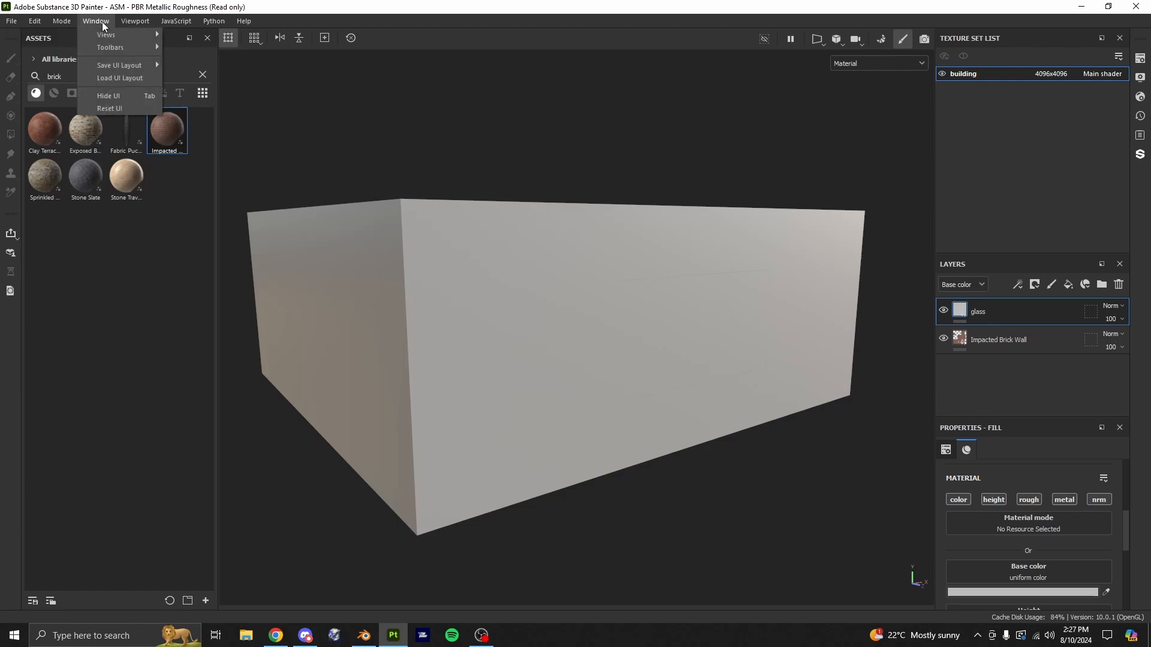
pyautogui.moveTo(108, 34)
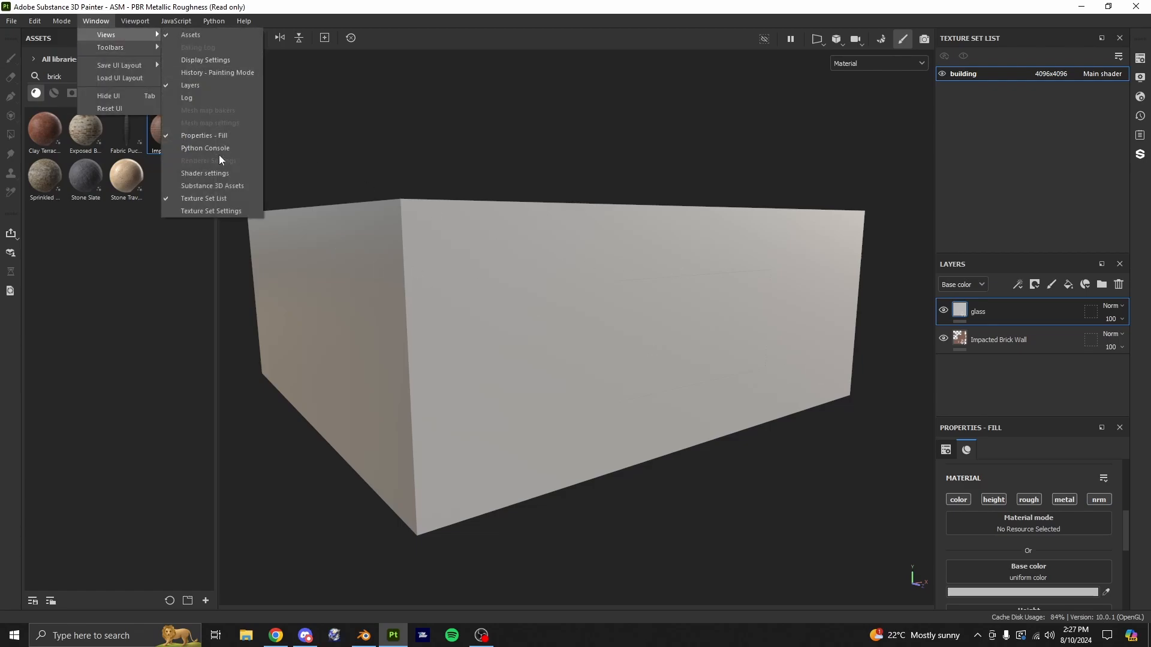
pyautogui.click(235, 173)
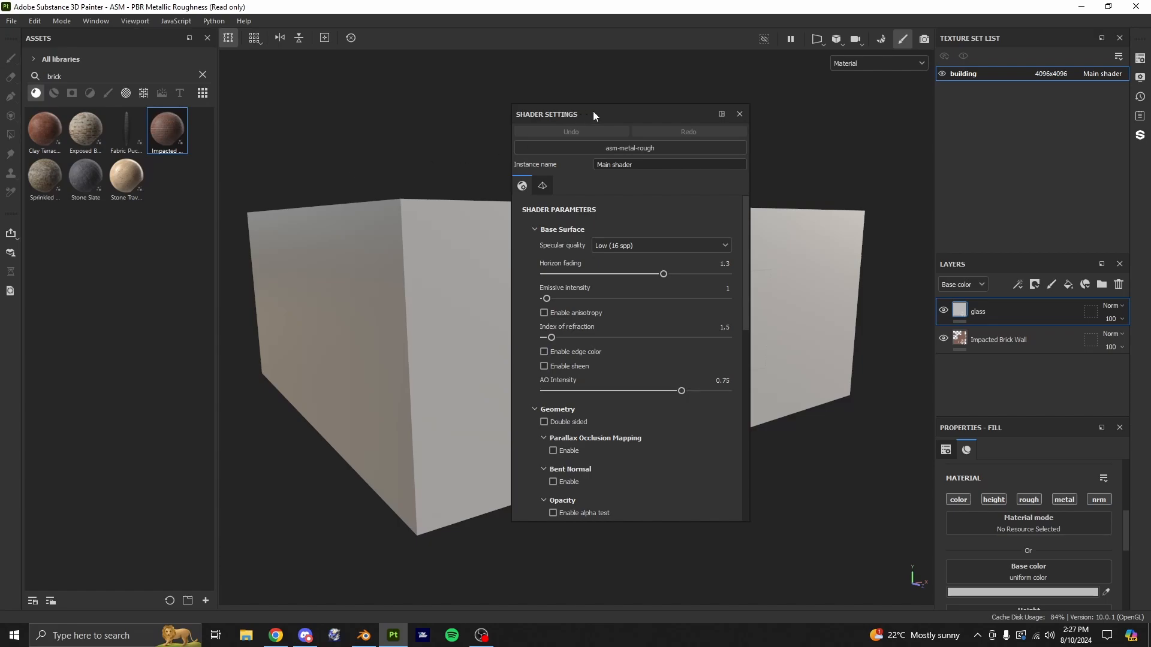
pyautogui.moveTo(614, 110); pyautogui.dragTo(603, 101)
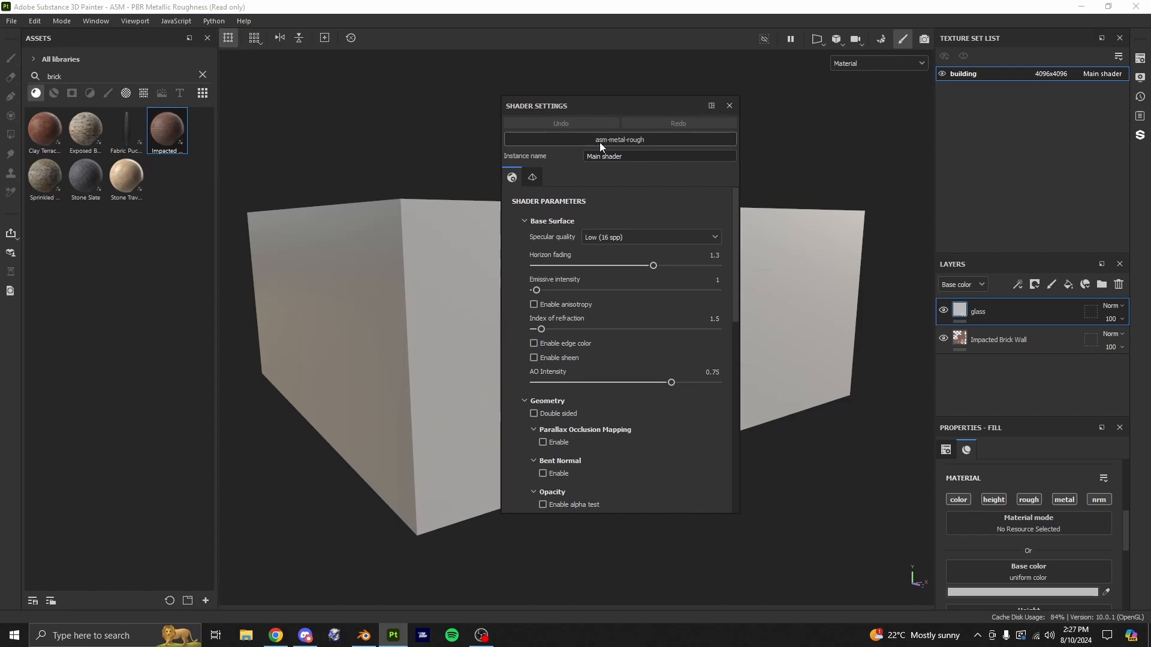
pyautogui.click(642, 141)
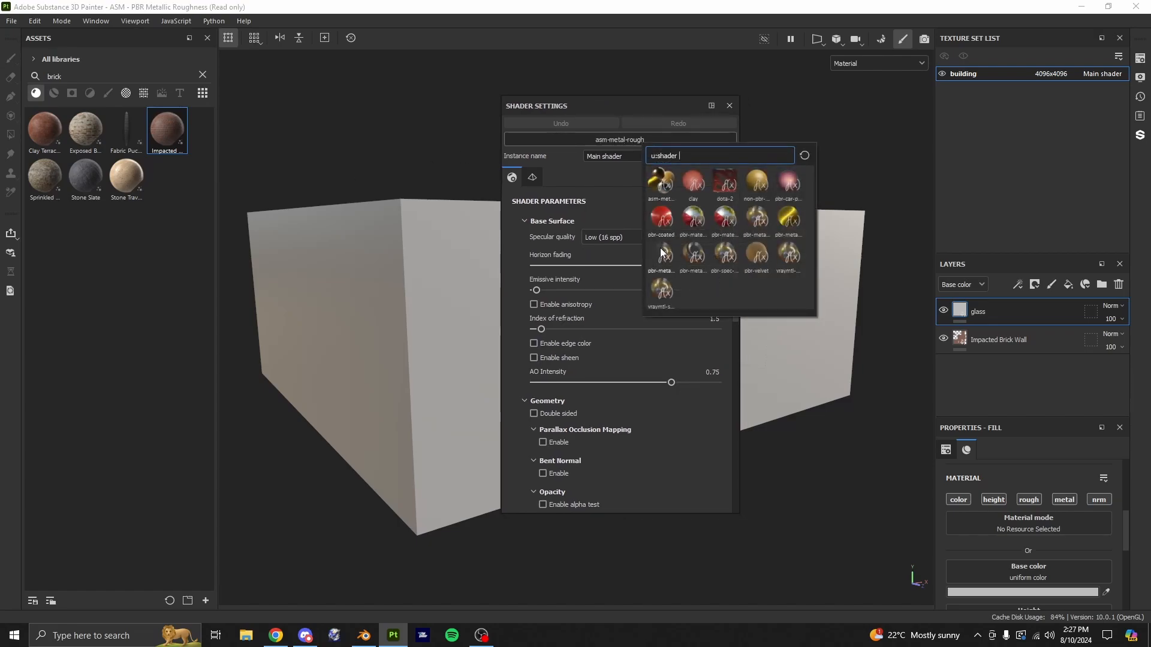
pyautogui.moveTo(662, 252)
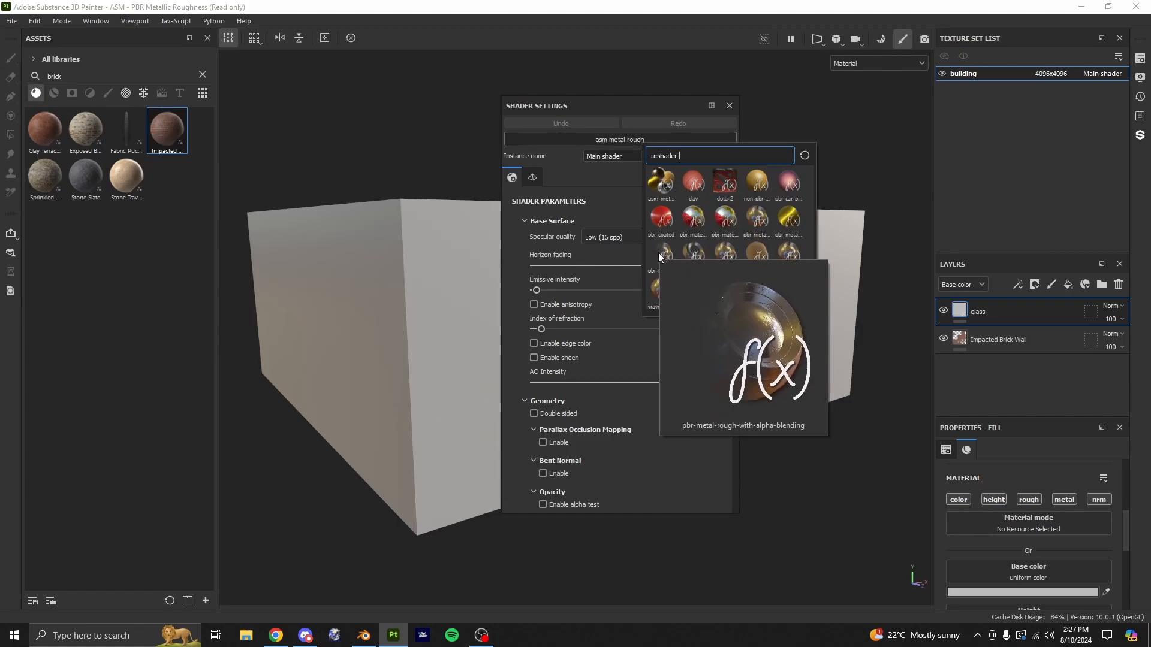
pyautogui.click(662, 255)
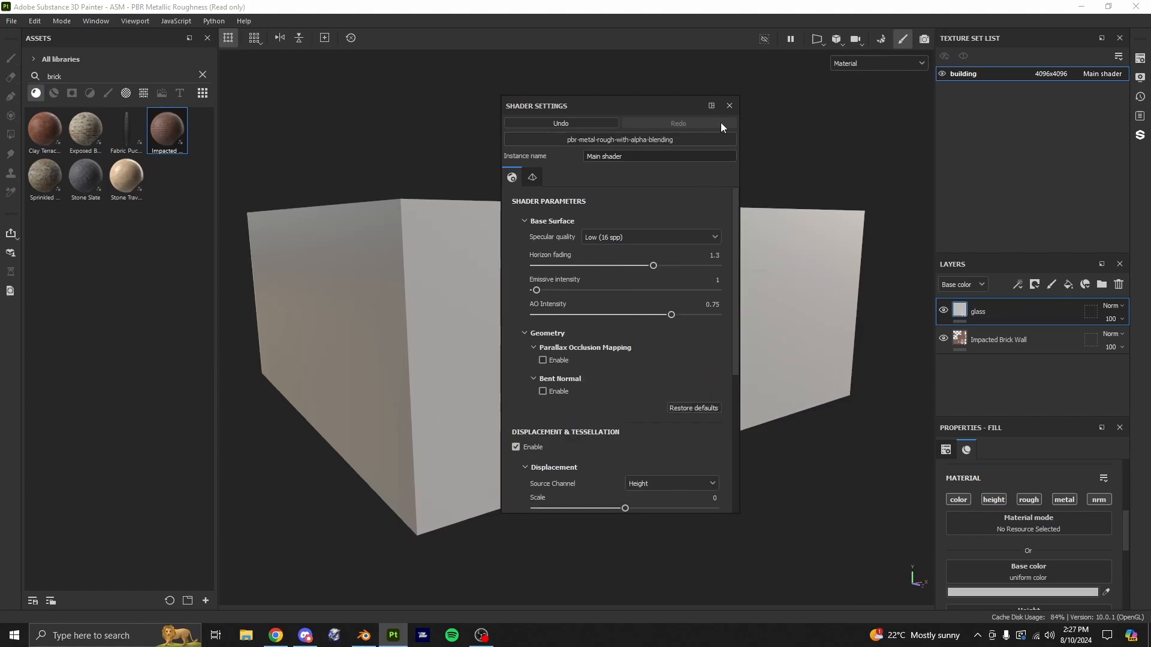
pyautogui.click(729, 107)
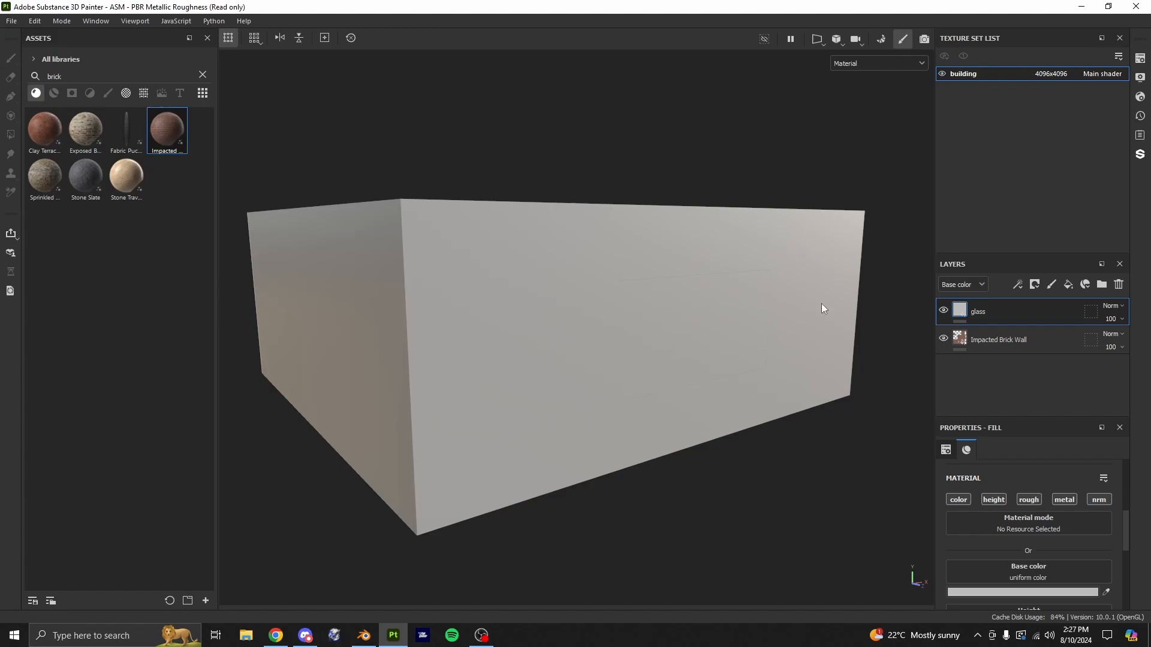
# Add an Opacity channel to the building texture set
pyautogui.click(1140, 58)
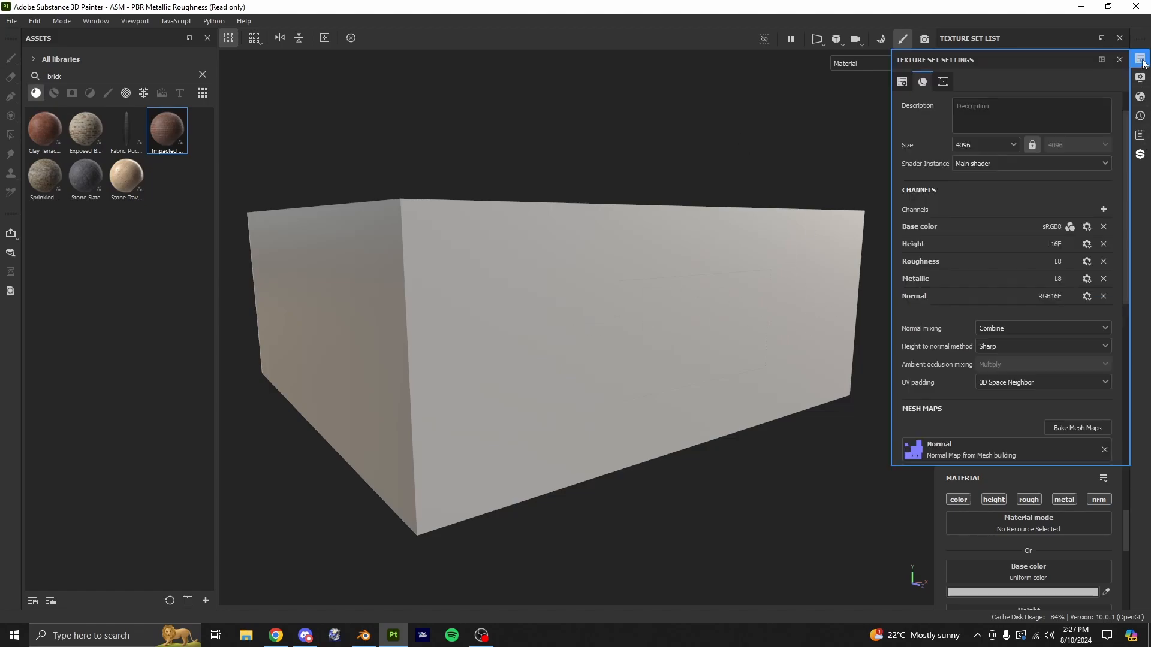
pyautogui.click(1103, 210)
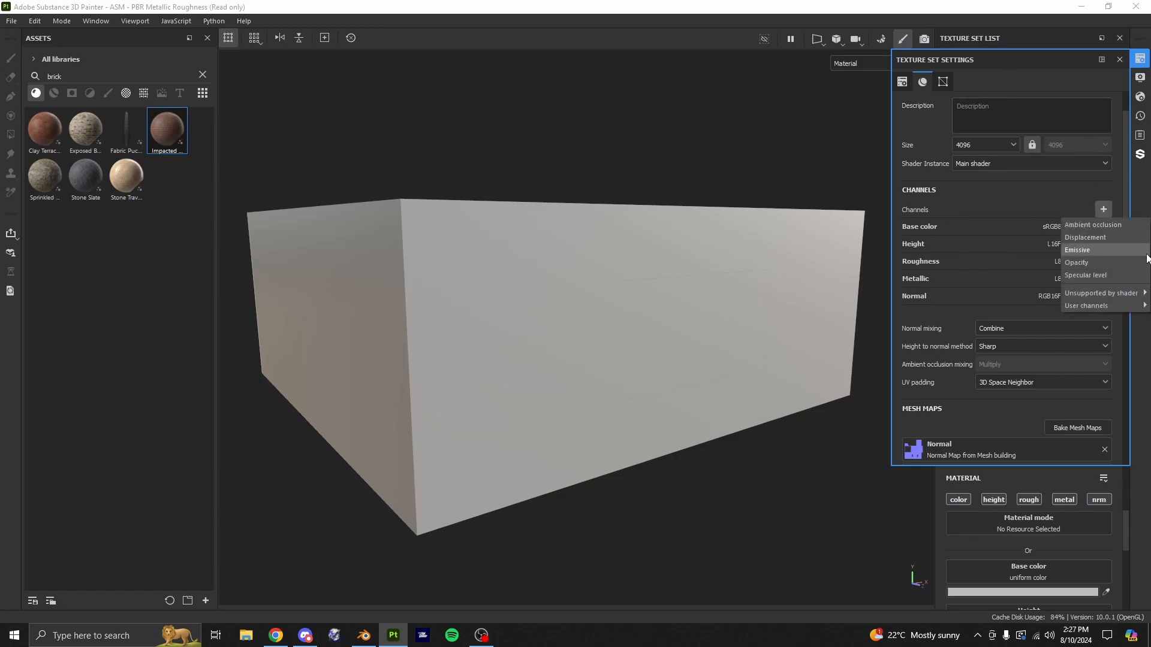
pyautogui.click(1095, 263)
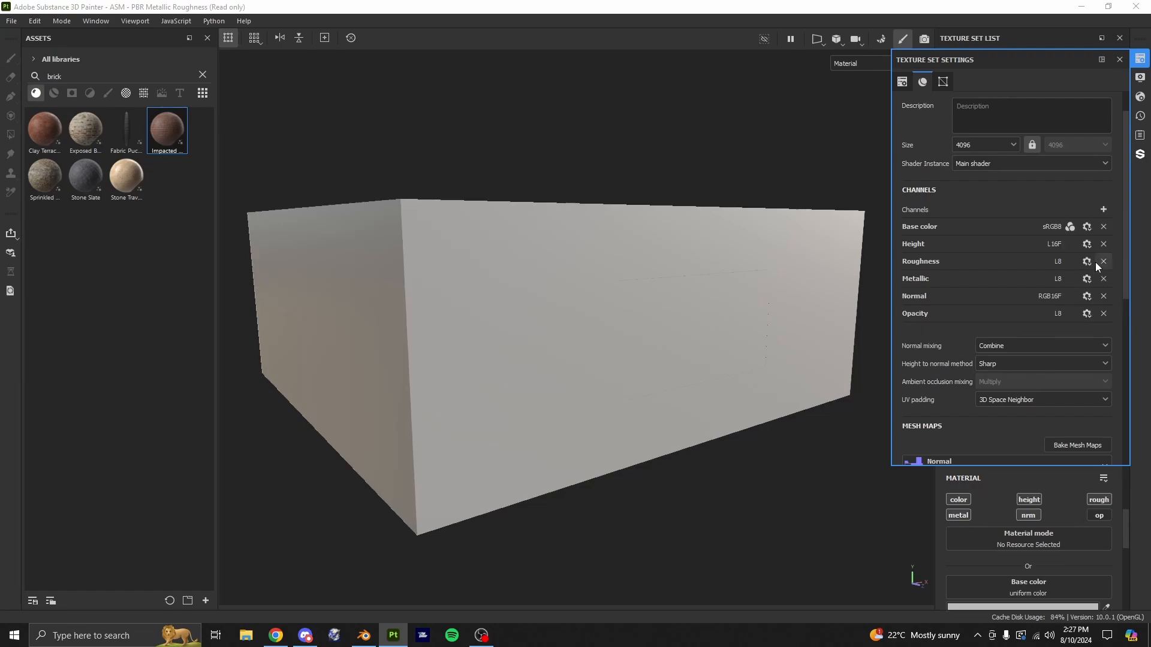
pyautogui.click(1141, 60)
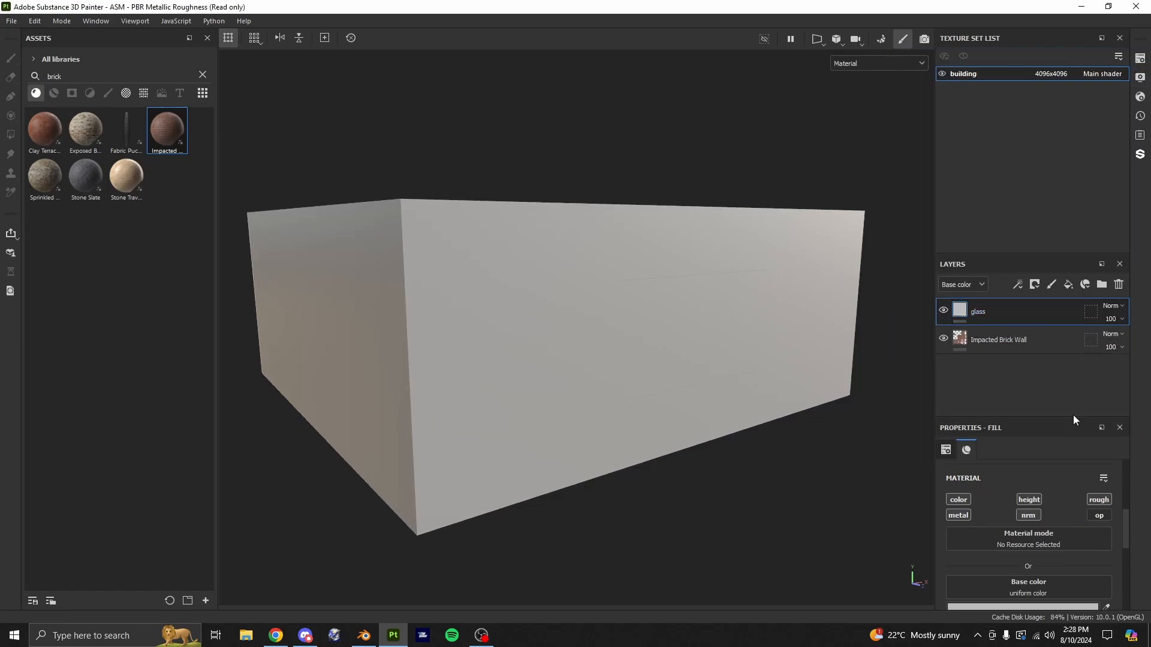
# Add a black mask to the glass layer
pyautogui.scroll(-3, 1125, 526)
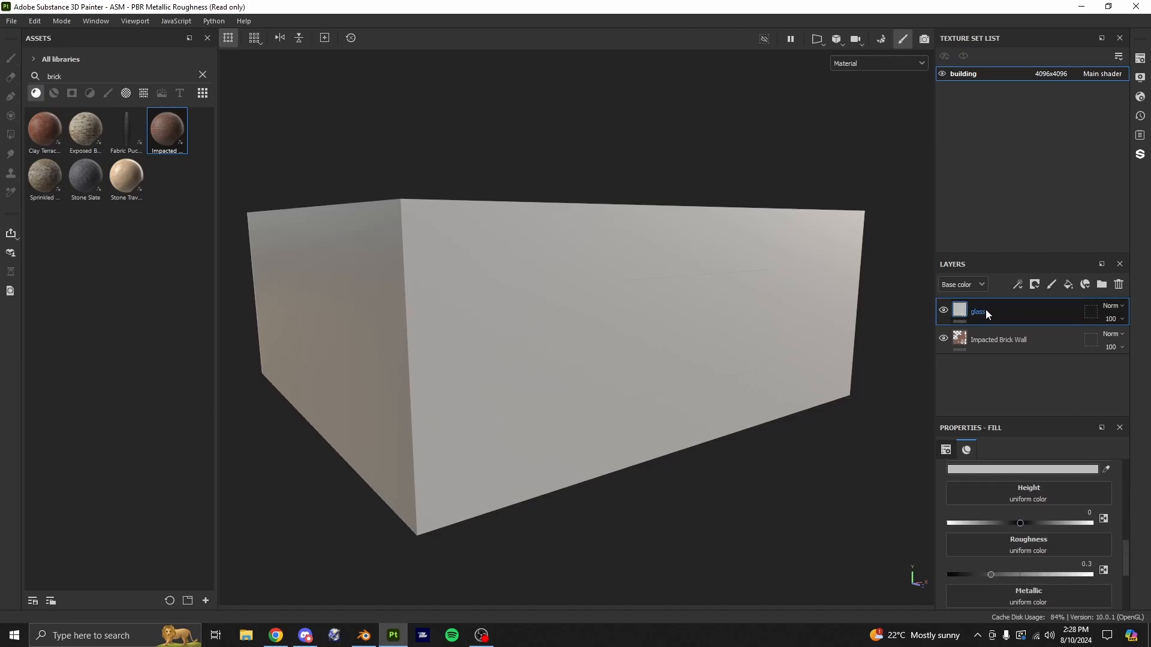
pyautogui.rightClick(1003, 310)
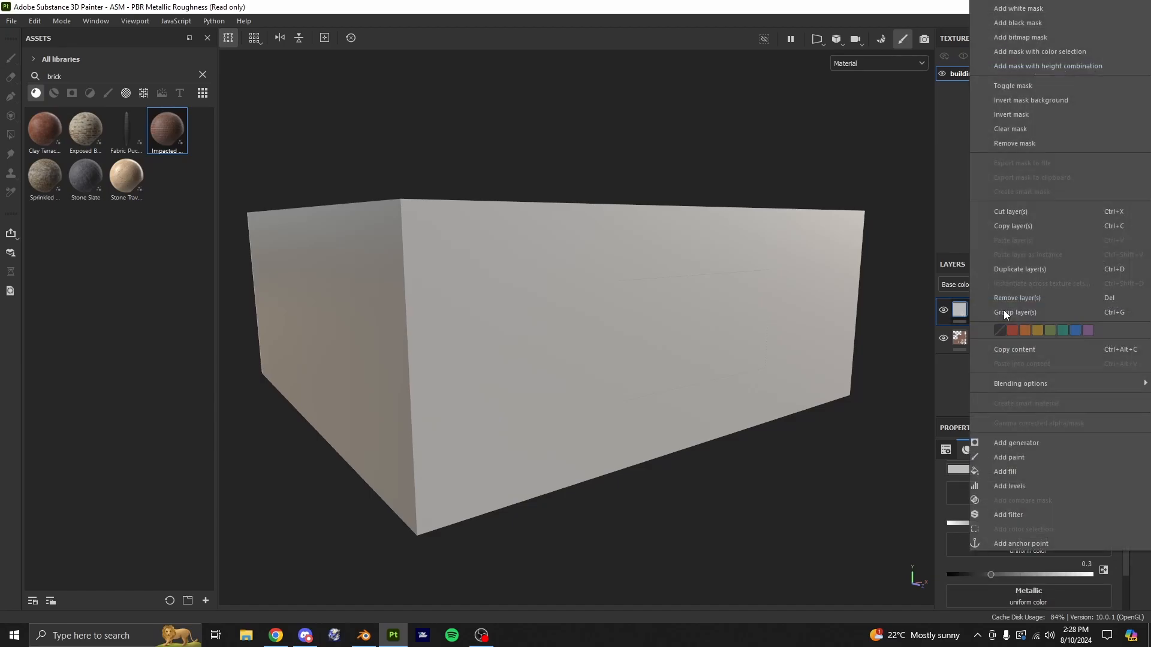
pyautogui.click(1012, 23)
# Reveal the glass layer on the window face of the front wall by filling its mask with Polygon Fill
pyautogui.keyDown('alt'); pyautogui.moveTo(791, 382); pyautogui.dragTo(698, 400); pyautogui.keyUp('alt')
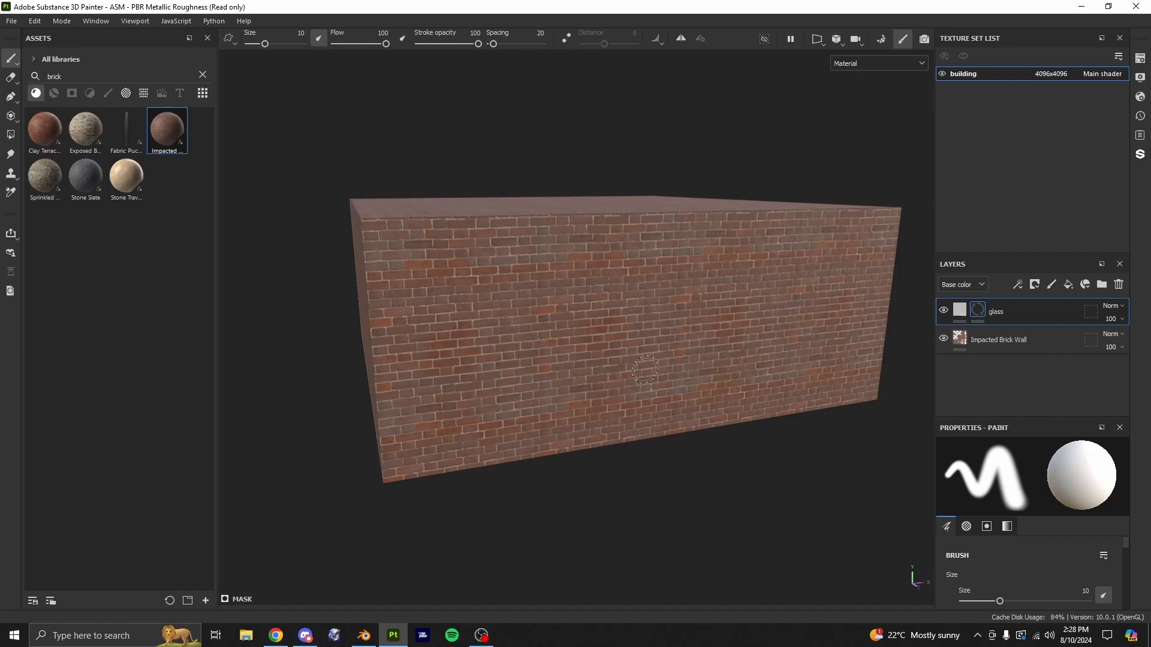
pyautogui.click(11, 135)
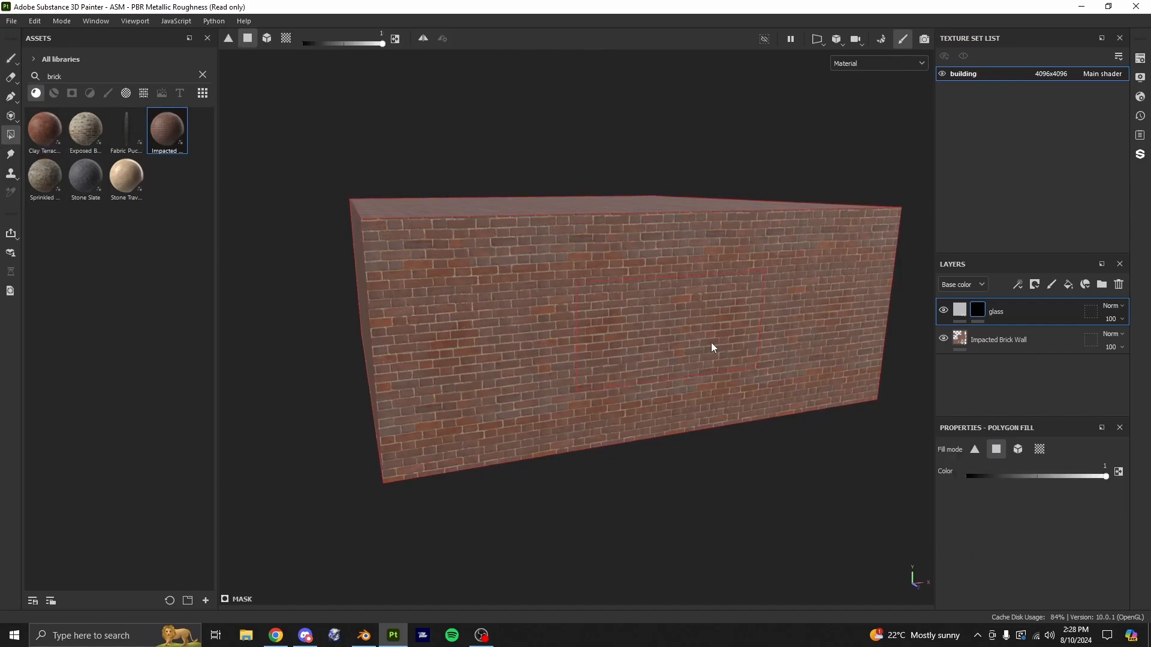
pyautogui.keyDown('alt'); pyautogui.moveTo(711, 343); pyautogui.dragTo(663, 427); pyautogui.keyUp('alt')
pyautogui.click(613, 374)
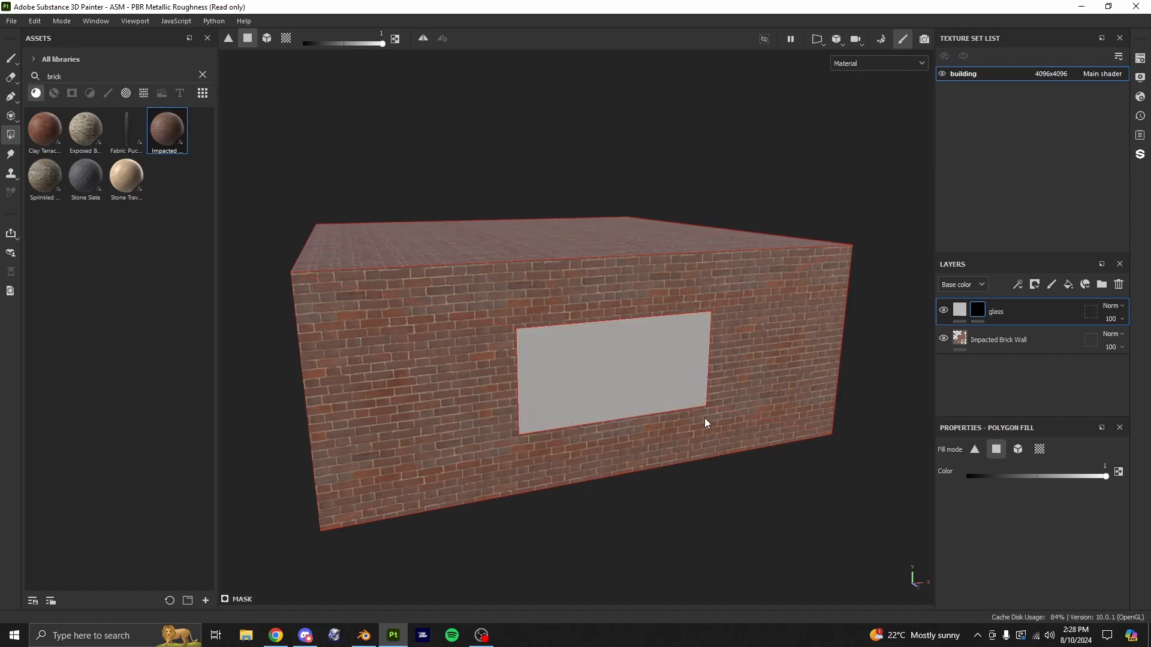
pyautogui.keyDown('alt'); pyautogui.moveTo(558, 386); pyautogui.dragTo(658, 360); pyautogui.keyUp('alt')
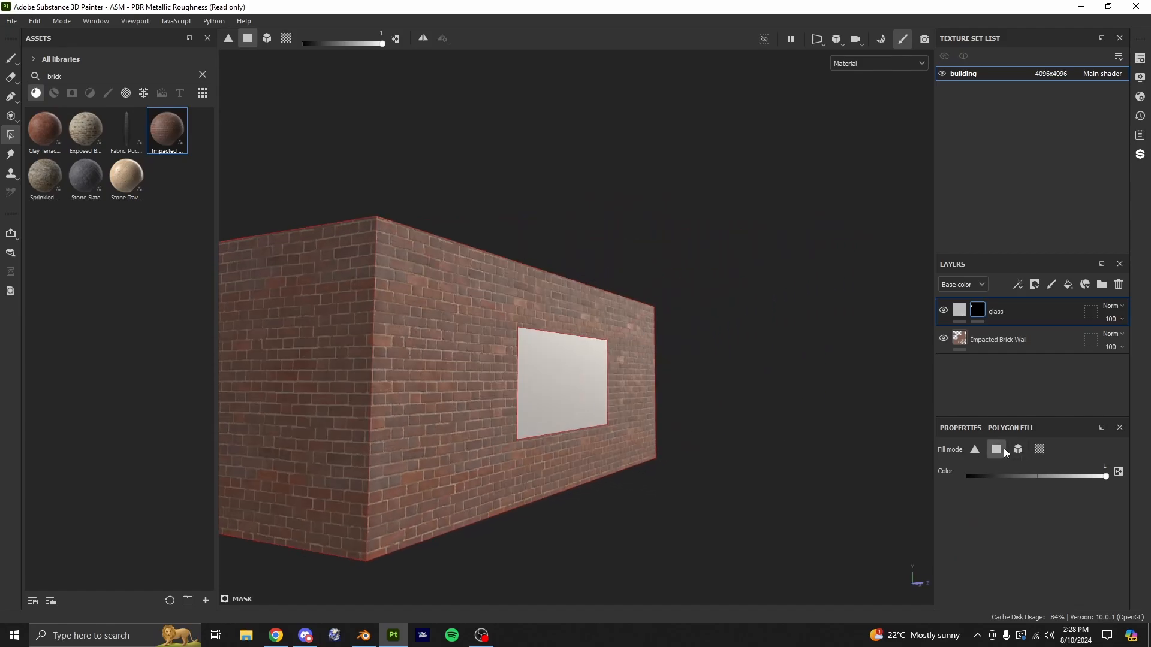
pyautogui.keyDown('alt'); pyautogui.moveTo(272, 391); pyautogui.dragTo(528, 372); pyautogui.keyUp('alt')
pyautogui.click(645, 358)
pyautogui.scroll(-5, 527, 372)
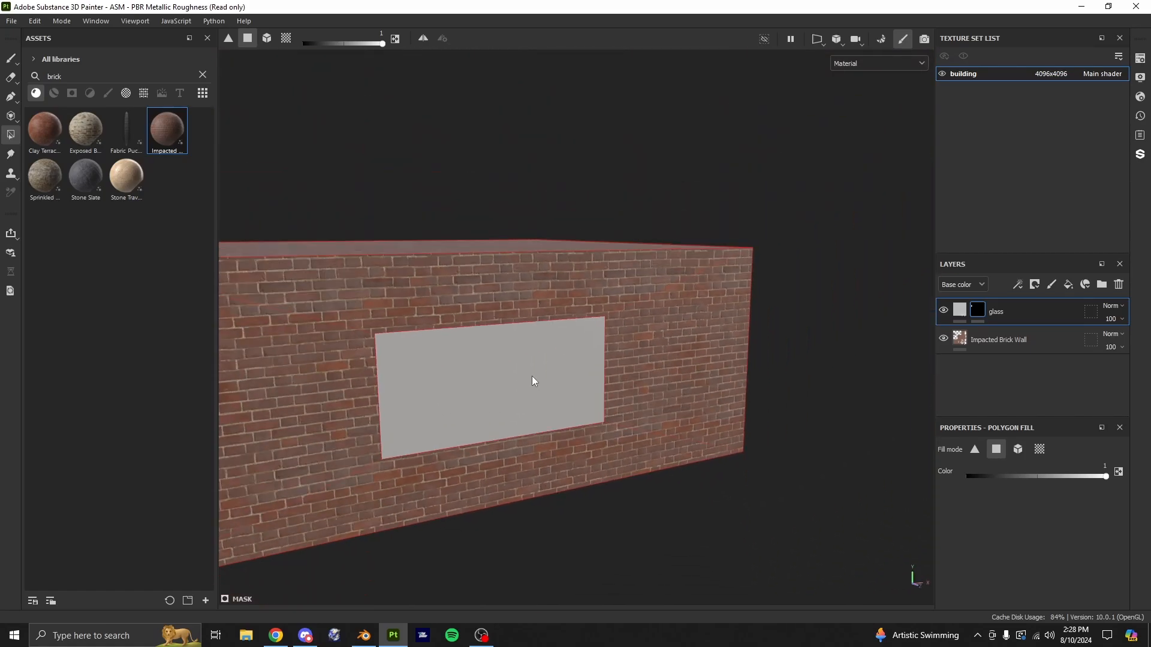
# Darken the glass layer's uniform base color by setting its HSV value to 0.1
pyautogui.click(10, 58)
pyautogui.keyDown('alt'); pyautogui.moveTo(635, 379); pyautogui.dragTo(702, 307); pyautogui.keyUp('alt')
pyautogui.click(960, 309)
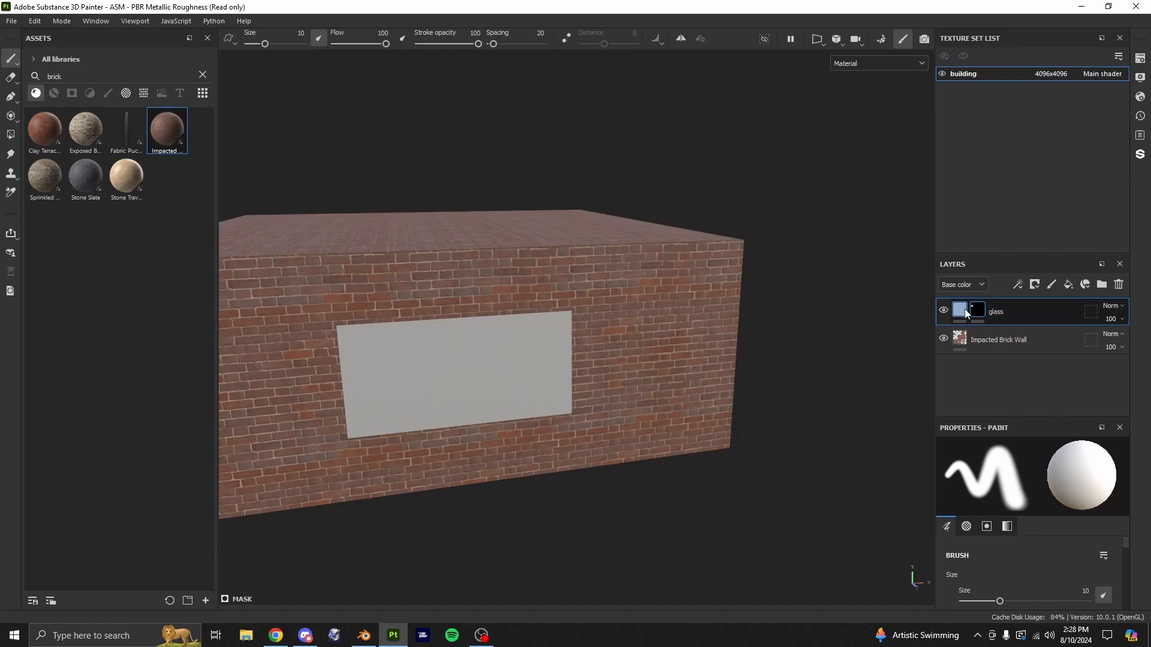
pyautogui.scroll(-3, 1026, 525)
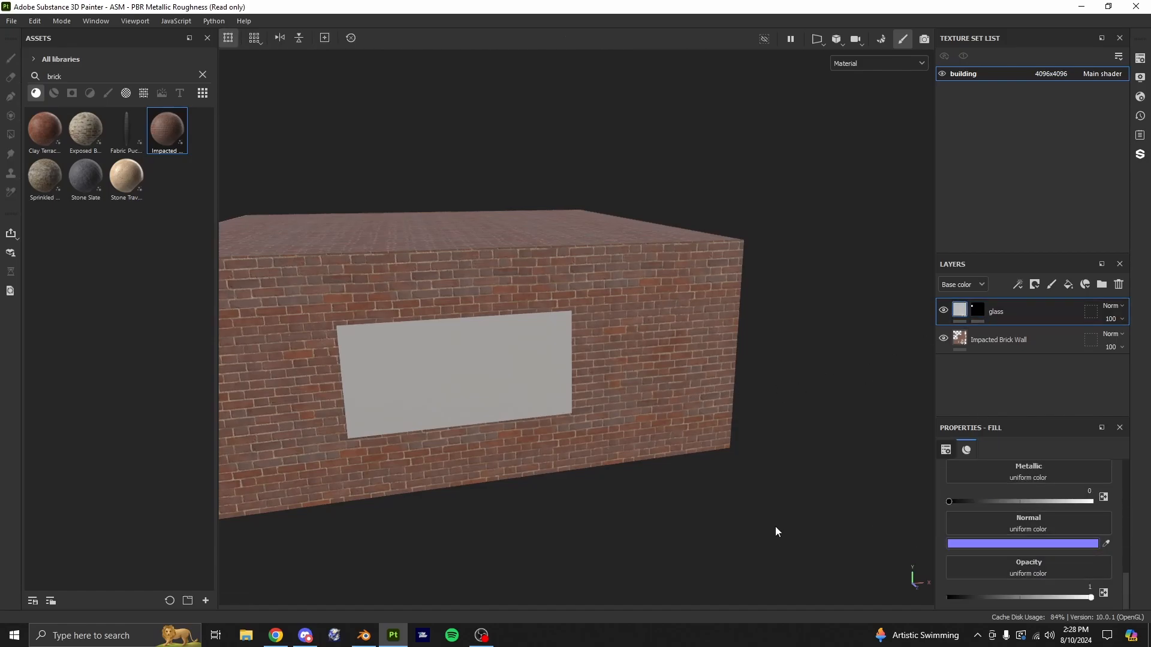
pyautogui.keyDown('alt'); pyautogui.moveTo(776, 532); pyautogui.dragTo(675, 427); pyautogui.keyUp('alt')
pyautogui.scroll(3, 1028, 539)
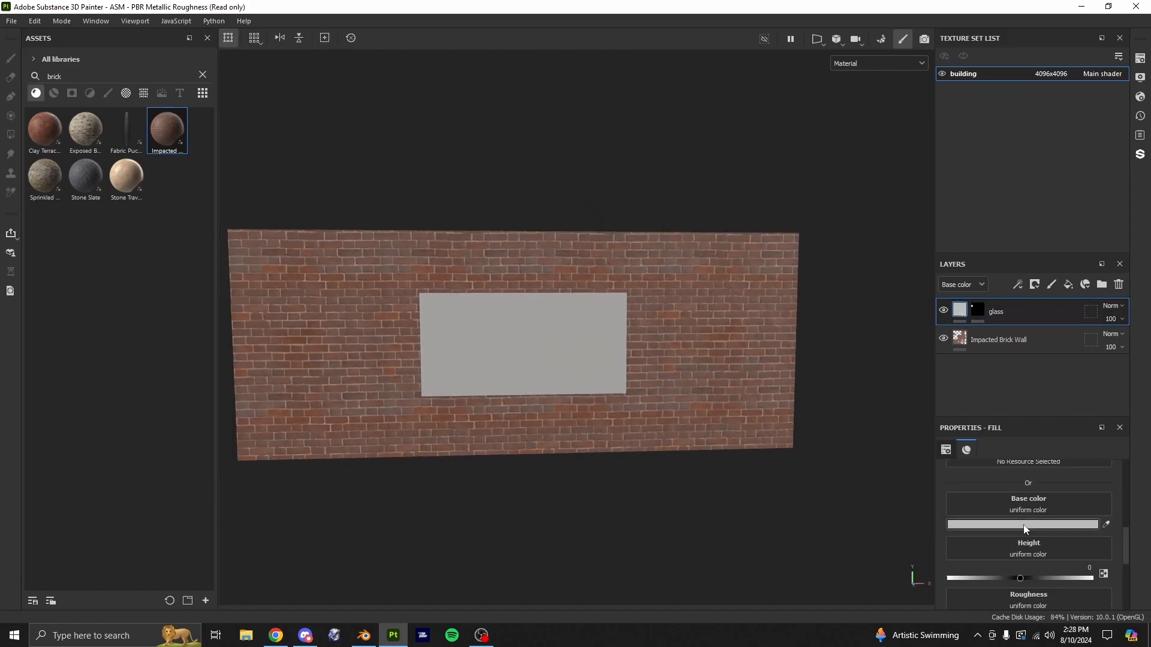
pyautogui.click(1043, 525)
pyautogui.moveTo(933, 401); pyautogui.dragTo(937, 286)
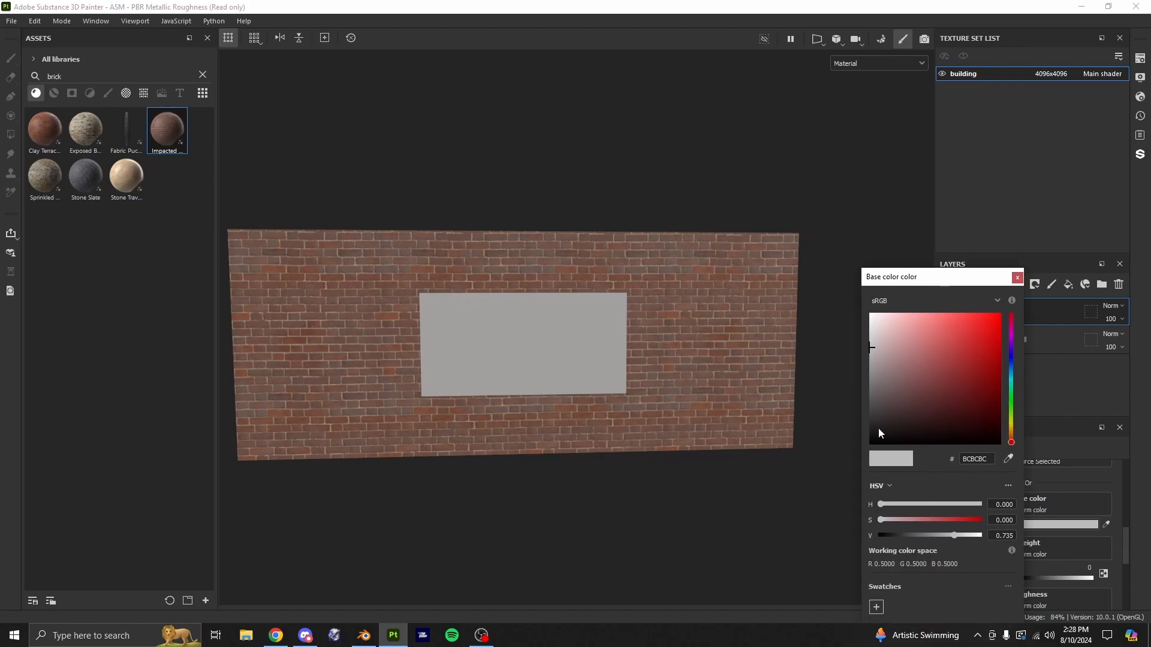
pyautogui.keyDown('alt'); pyautogui.moveTo(467, 327); pyautogui.dragTo(470, 352); pyautogui.keyUp('alt')
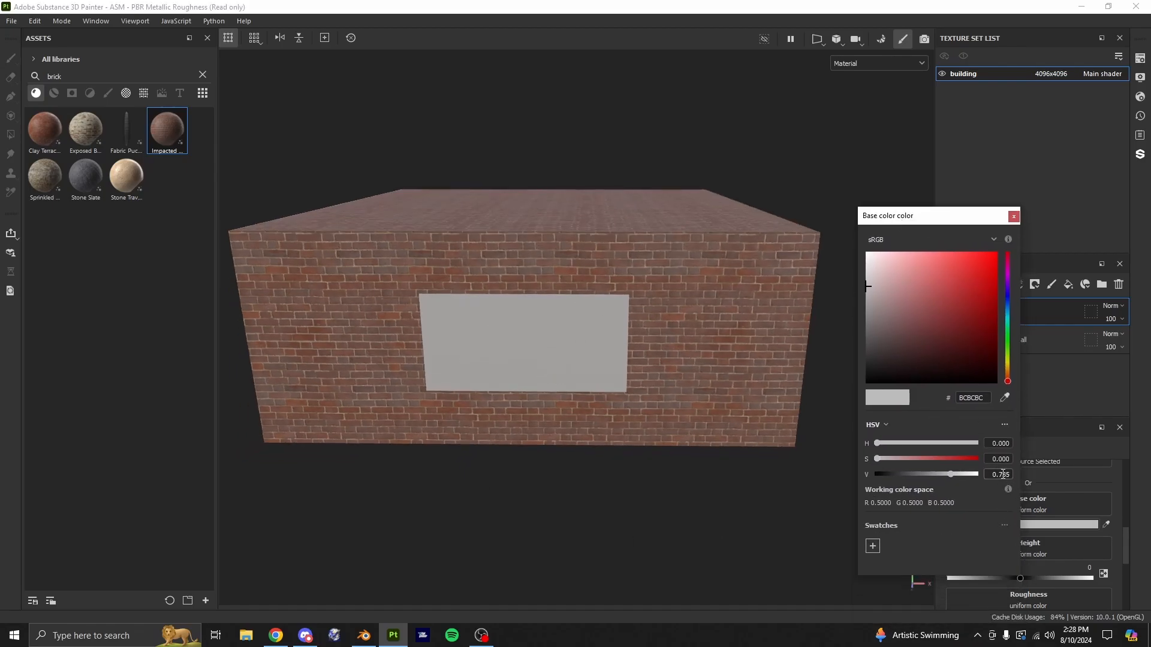
pyautogui.click(1000, 474)
pyautogui.write('1')
pyautogui.press('Return')
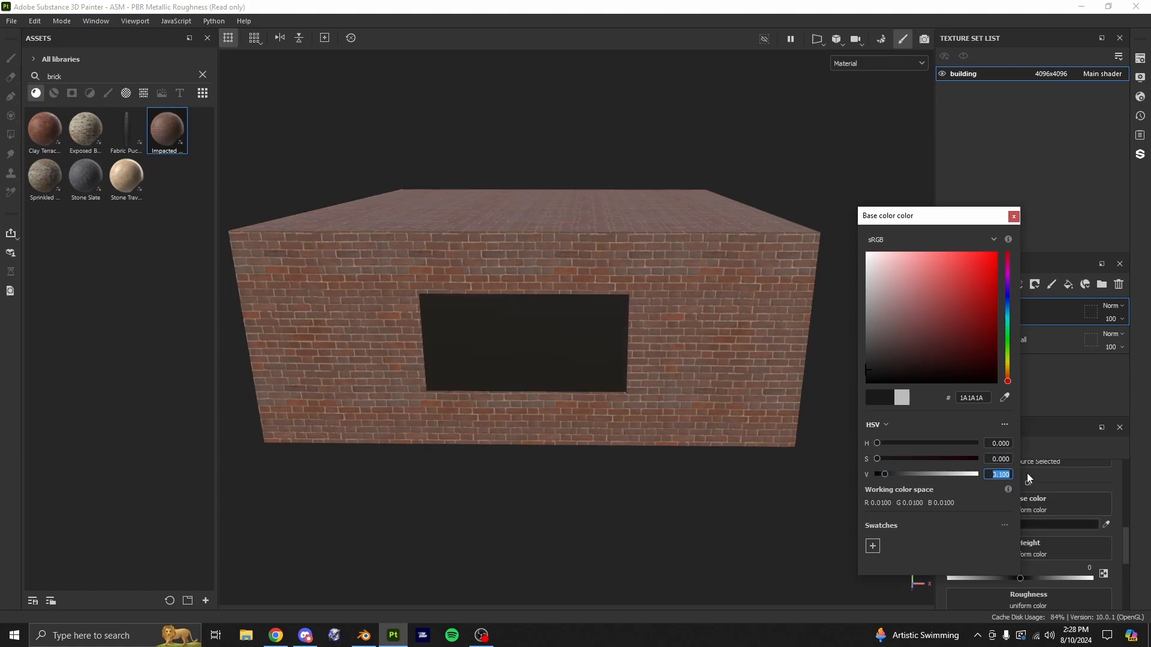
pyautogui.click(1049, 386)
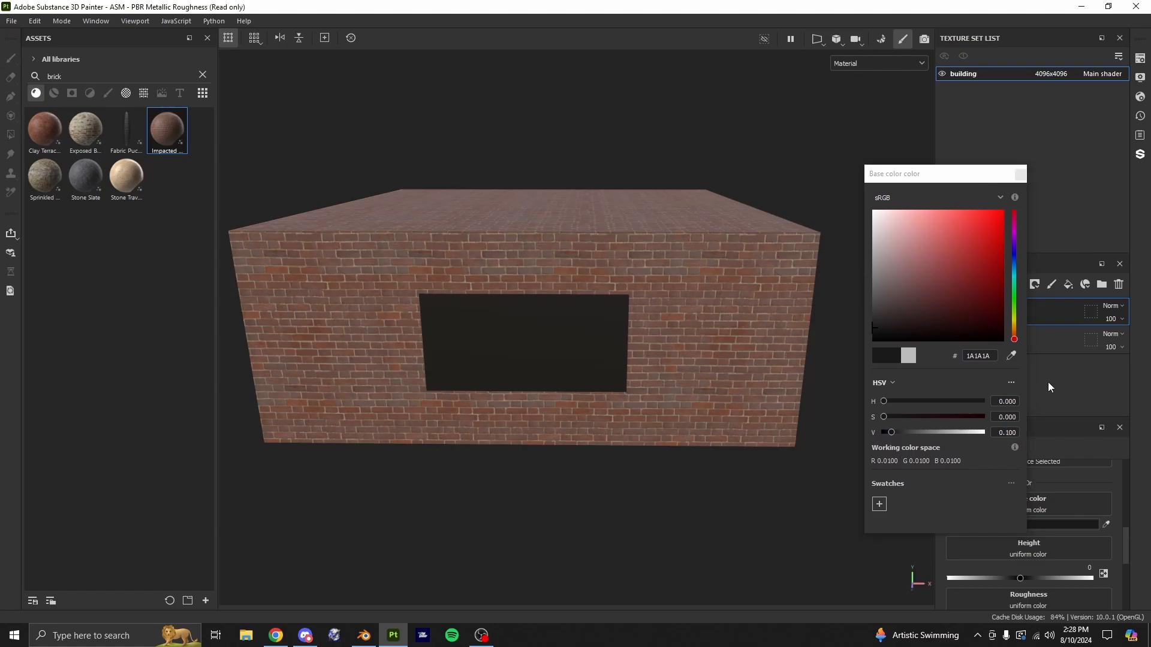
pyautogui.click(1019, 174)
pyautogui.keyDown('alt'); pyautogui.moveTo(649, 397); pyautogui.dragTo(683, 393); pyautogui.keyUp('alt')
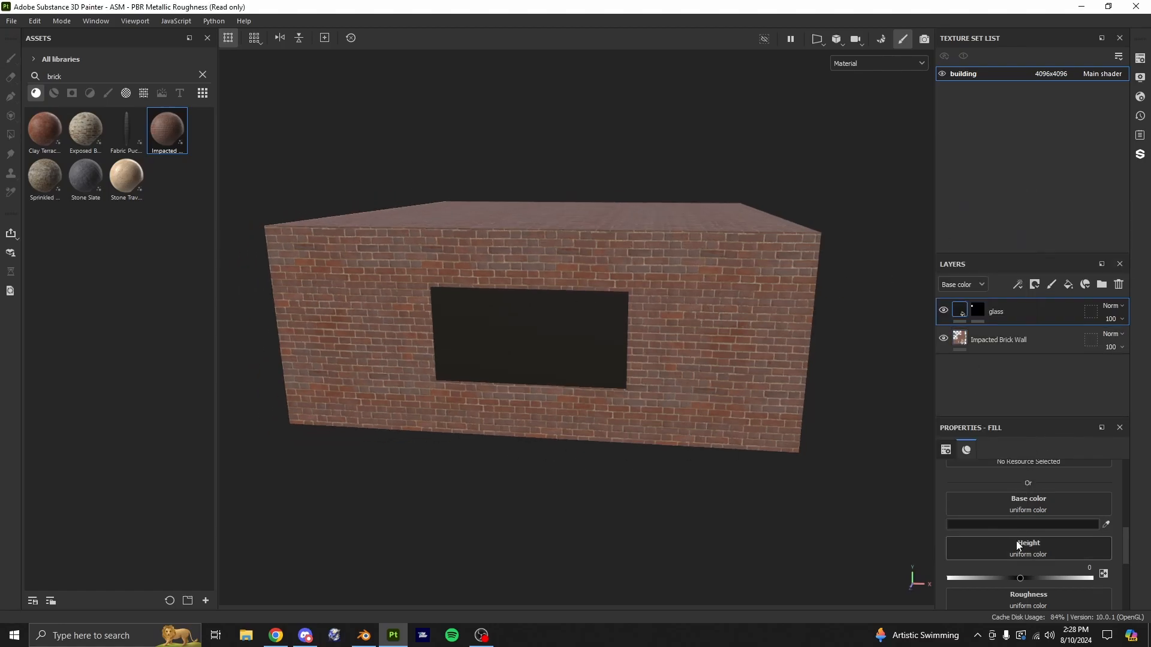
pyautogui.click(1013, 524)
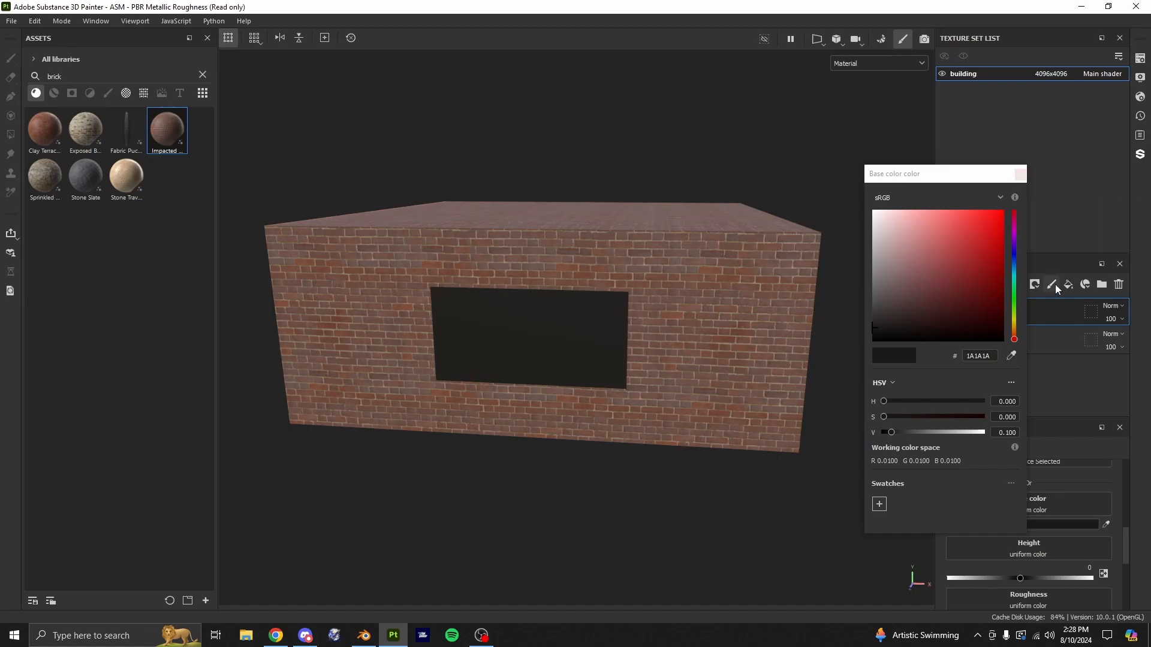
pyautogui.click(1020, 174)
# Set the glass fill layer's Opacity channel value to 0.5
pyautogui.keyDown('alt'); pyautogui.moveTo(663, 225); pyautogui.dragTo(730, 458); pyautogui.keyUp('alt')
pyautogui.scroll(-5, 1056, 542)
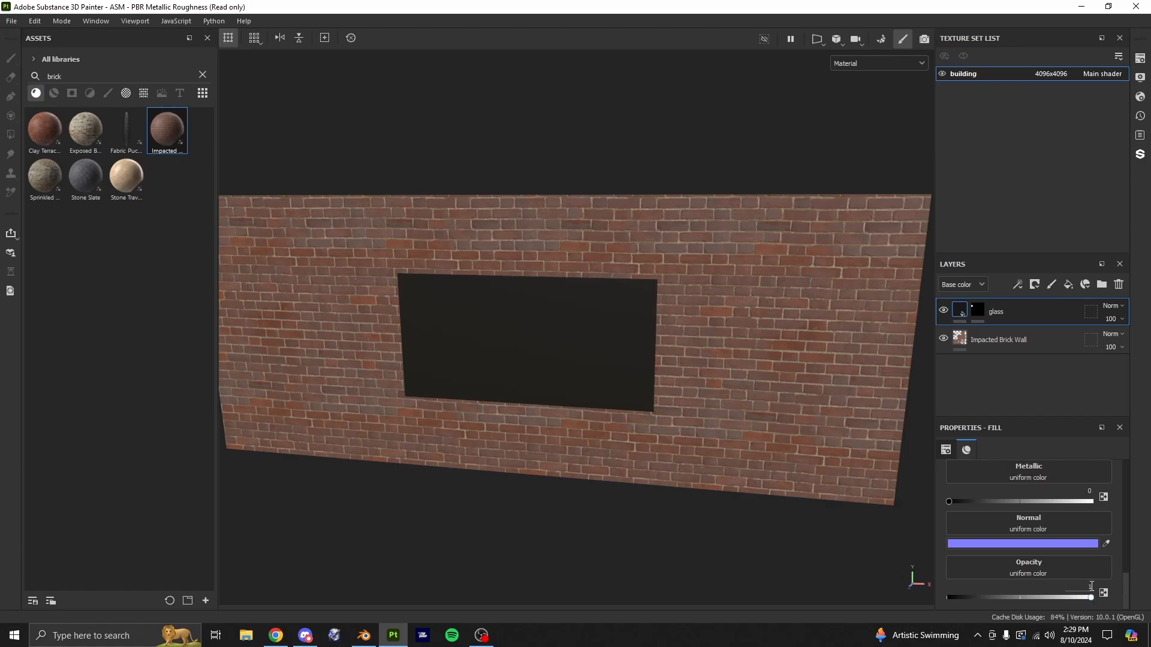
pyautogui.write('0.5')
pyautogui.press('Return')
pyautogui.keyDown('alt'); pyautogui.moveTo(695, 489); pyautogui.dragTo(749, 455); pyautogui.keyUp('alt')
# Lower the glass fill layer's roughness to 0
pyautogui.scroll(3, 1044, 558)
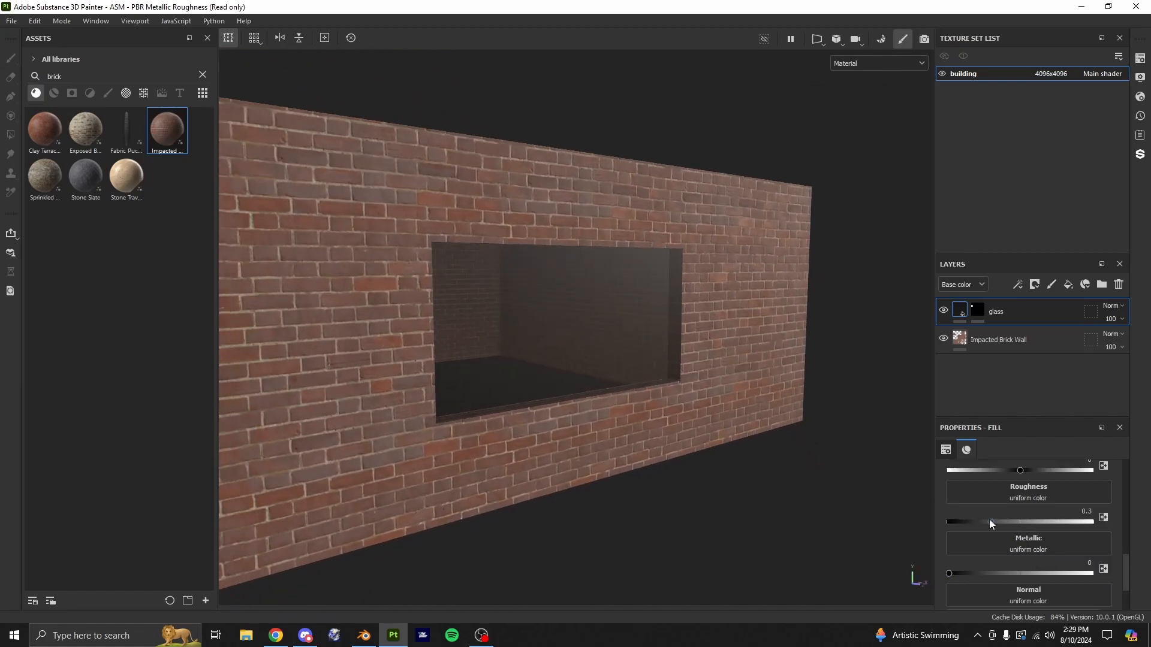
pyautogui.moveTo(990, 522); pyautogui.dragTo(949, 522)
pyautogui.moveTo(525, 415)
pyautogui.keyDown('alt'); pyautogui.mouseDown()
pyautogui.moveTo(649, 384)
pyautogui.moveTo(621, 365)
pyautogui.moveTo(408, 411)
pyautogui.moveTo(534, 403)
pyautogui.moveTo(595, 273)
pyautogui.moveTo(675, 448)
pyautogui.moveTo(586, 386)
pyautogui.moveTo(585, 419)
pyautogui.moveTo(666, 375)
pyautogui.moveTo(695, 383)
pyautogui.moveTo(527, 398)
pyautogui.mouseUp(); pyautogui.keyUp('alt')
pyautogui.scroll(-4, 603, 289)
pyautogui.scroll(1, 1033, 553)
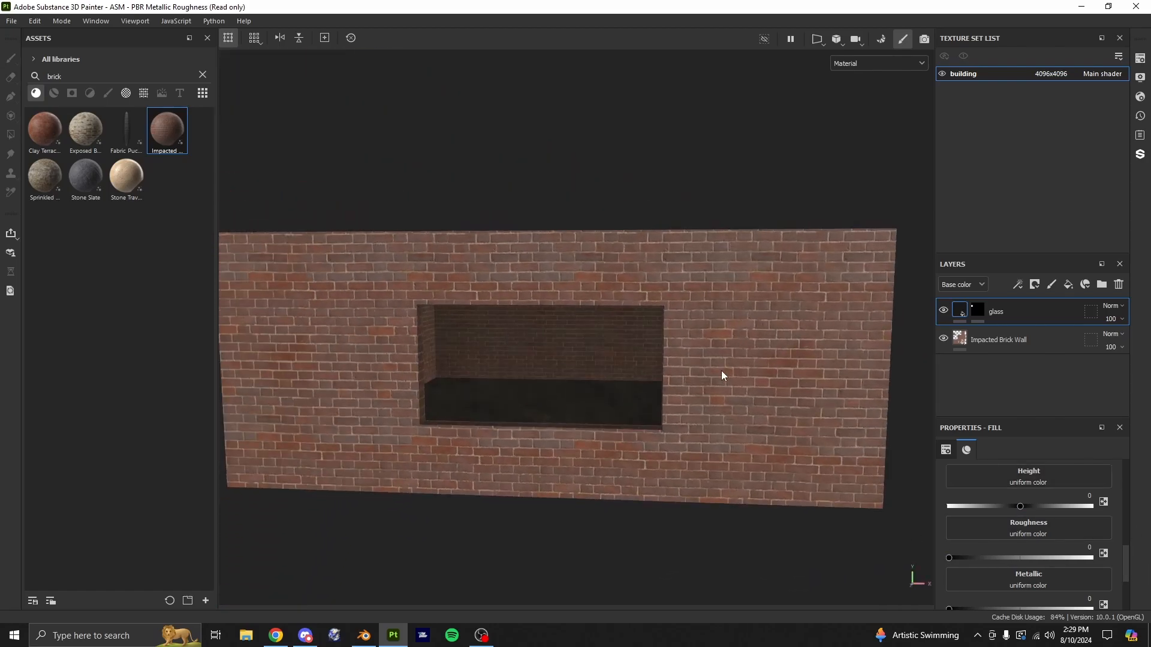
# Examine the window's transparency and reflections from several angles around the front wall
pyautogui.keyDown('alt'); pyautogui.moveTo(671, 388); pyautogui.dragTo(754, 356); pyautogui.keyUp('alt')
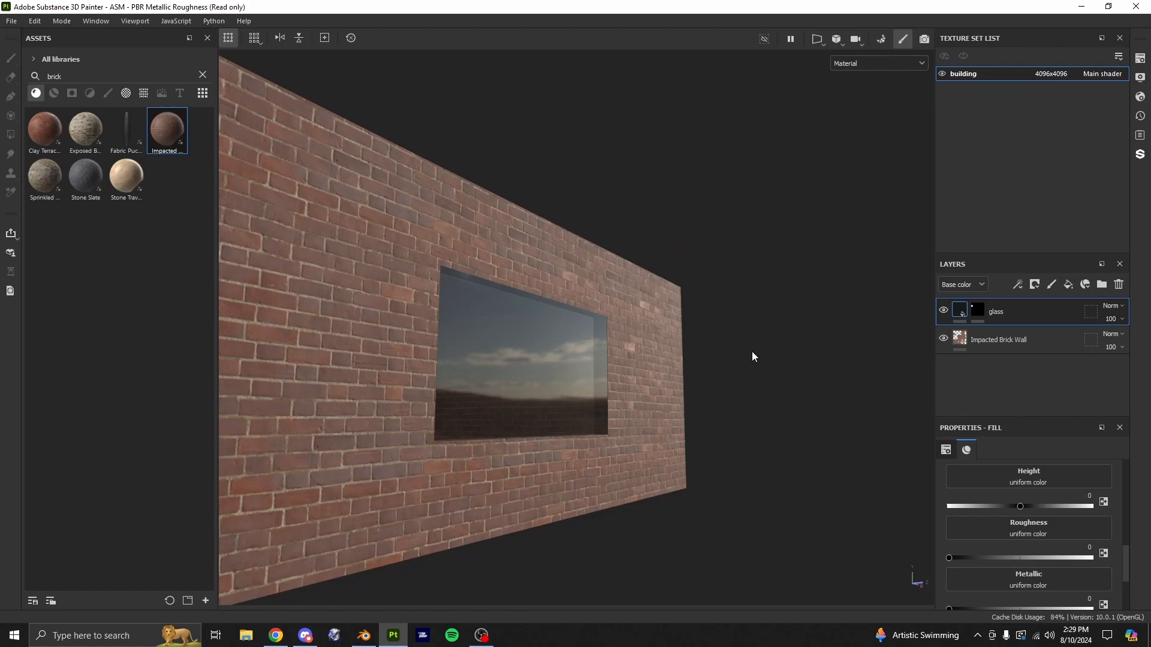
pyautogui.keyDown('alt'); pyautogui.moveTo(752, 352); pyautogui.dragTo(591, 377); pyautogui.keyUp('alt')
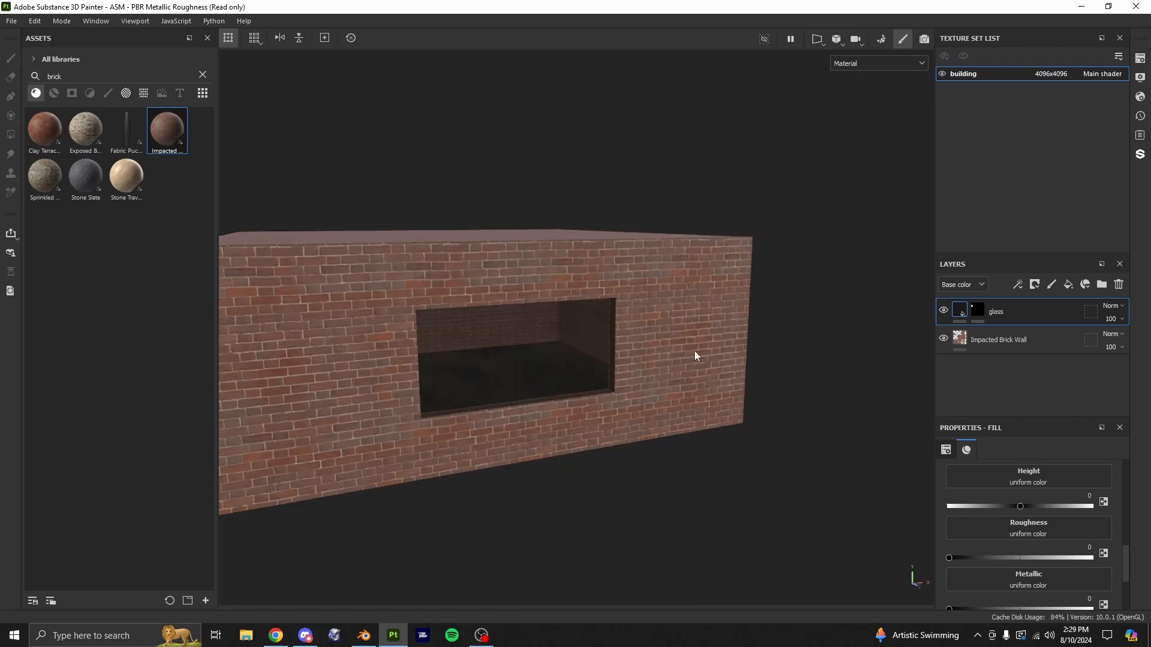
pyautogui.keyDown('alt'); pyautogui.moveTo(694, 356); pyautogui.dragTo(651, 386); pyautogui.keyUp('alt')
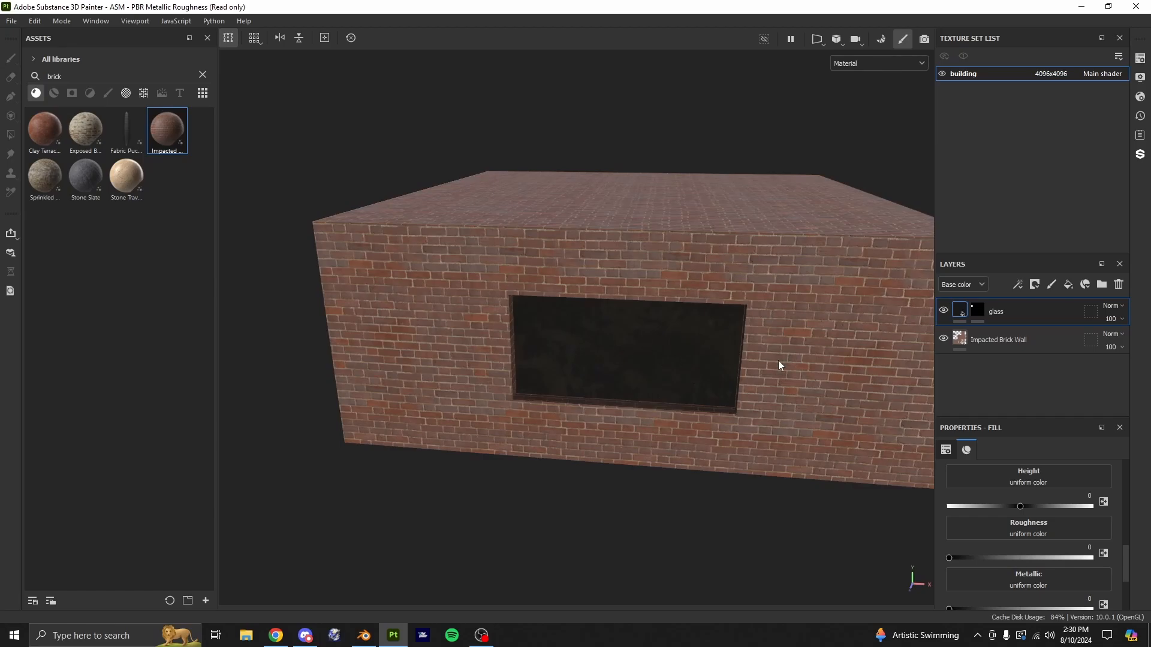
pyautogui.keyDown('alt'); pyautogui.moveTo(778, 361); pyautogui.dragTo(735, 345); pyautogui.keyUp('alt')
pyautogui.scroll(2, 734, 345)
pyautogui.scroll(-3, 1104, 511)
pyautogui.keyDown('alt'); pyautogui.moveTo(778, 418); pyautogui.dragTo(736, 334); pyautogui.keyUp('alt')
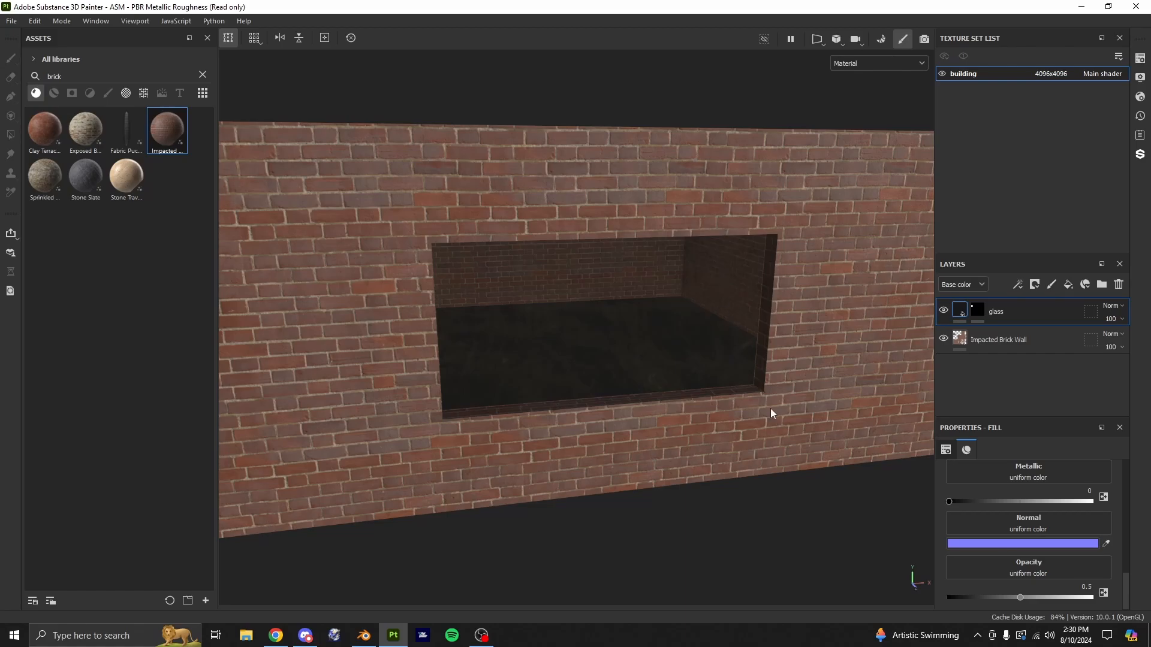
pyautogui.click(771, 425)
pyautogui.moveTo(771, 425)
pyautogui.keyDown('alt'); pyautogui.mouseDown()
pyautogui.moveTo(698, 360)
pyautogui.moveTo(689, 337)
pyautogui.moveTo(810, 342)
pyautogui.moveTo(662, 330)
pyautogui.mouseUp(); pyautogui.keyUp('alt')
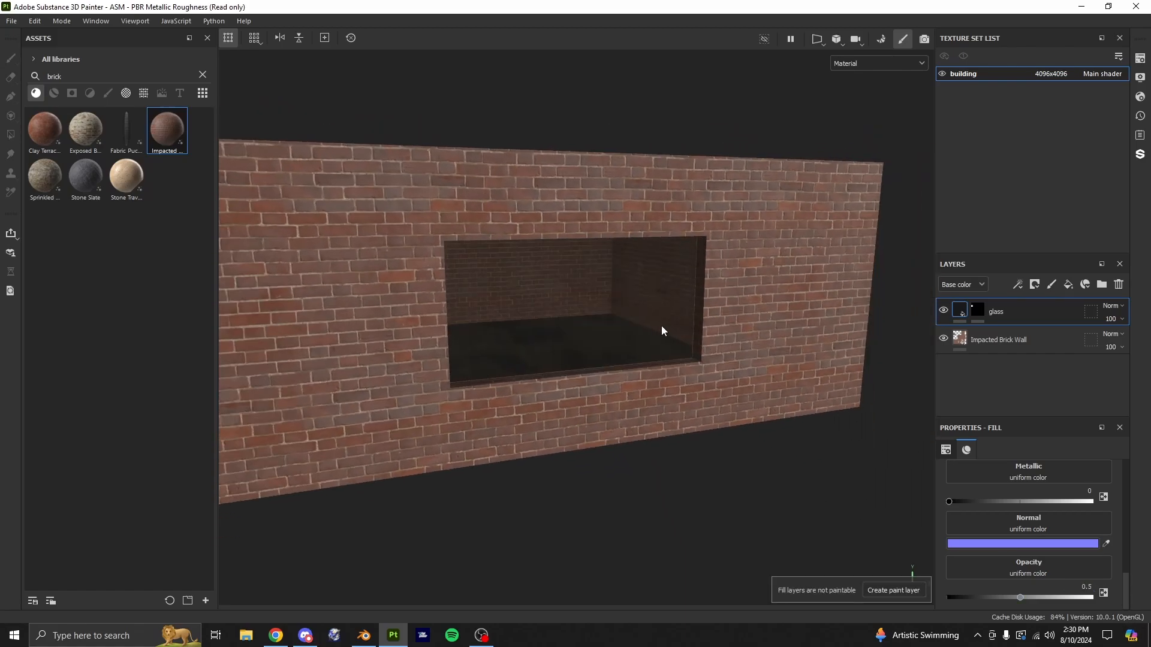
pyautogui.moveTo(828, 331)
pyautogui.keyDown('alt'); pyautogui.mouseDown()
pyautogui.moveTo(646, 317)
pyautogui.moveTo(815, 324)
pyautogui.mouseUp(); pyautogui.keyUp('alt')
pyautogui.scroll(3, 688, 342)
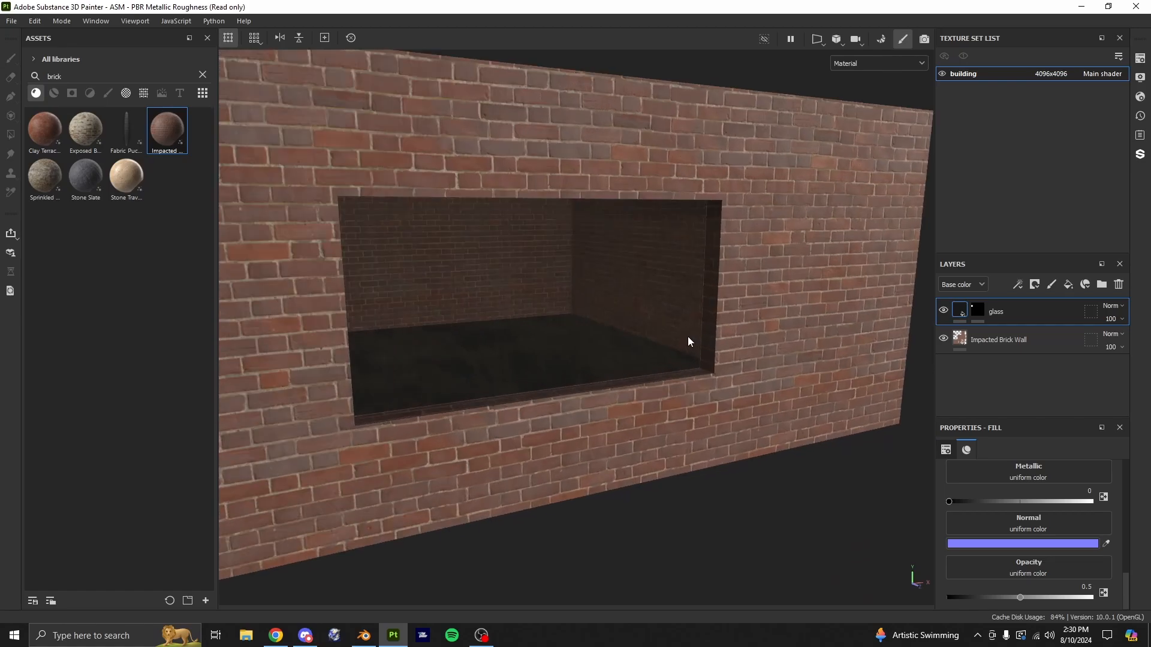
pyautogui.keyDown('alt'); pyautogui.moveTo(688, 342); pyautogui.dragTo(649, 353); pyautogui.keyUp('alt')
# Set the glass fill layer's Opacity channel value to 0.8 and check the tinted window from different angles
pyautogui.click(1086, 587)
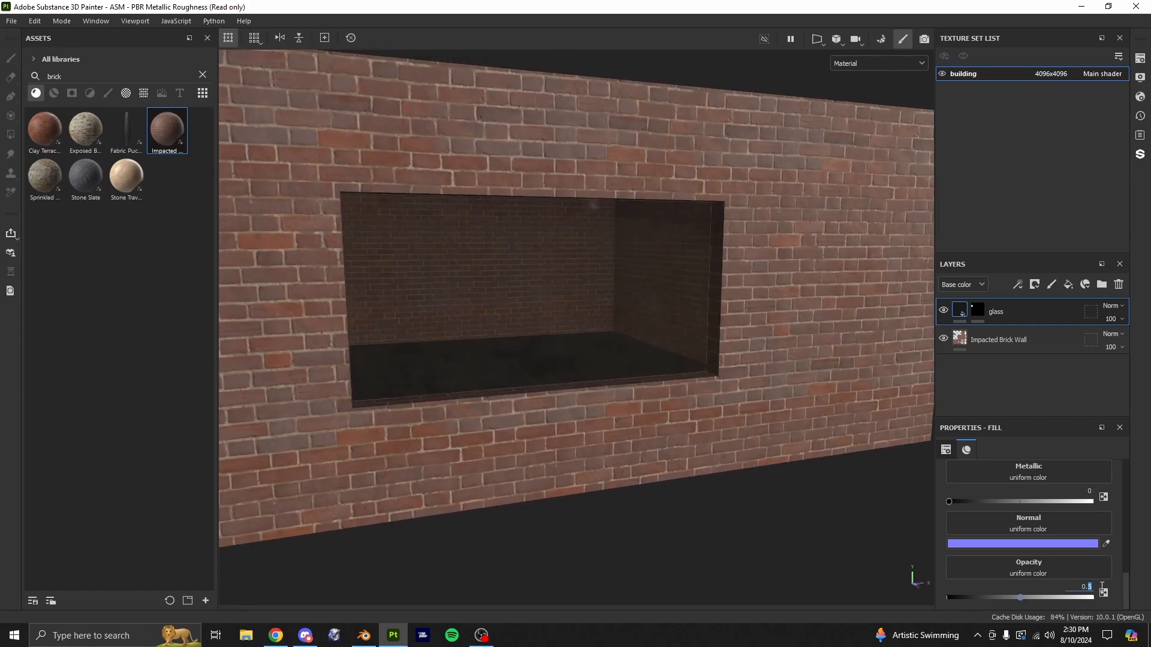
pyautogui.write('0.8')
pyautogui.press('Return')
pyautogui.keyDown('alt'); pyautogui.moveTo(694, 398); pyautogui.dragTo(610, 348); pyautogui.keyUp('alt')
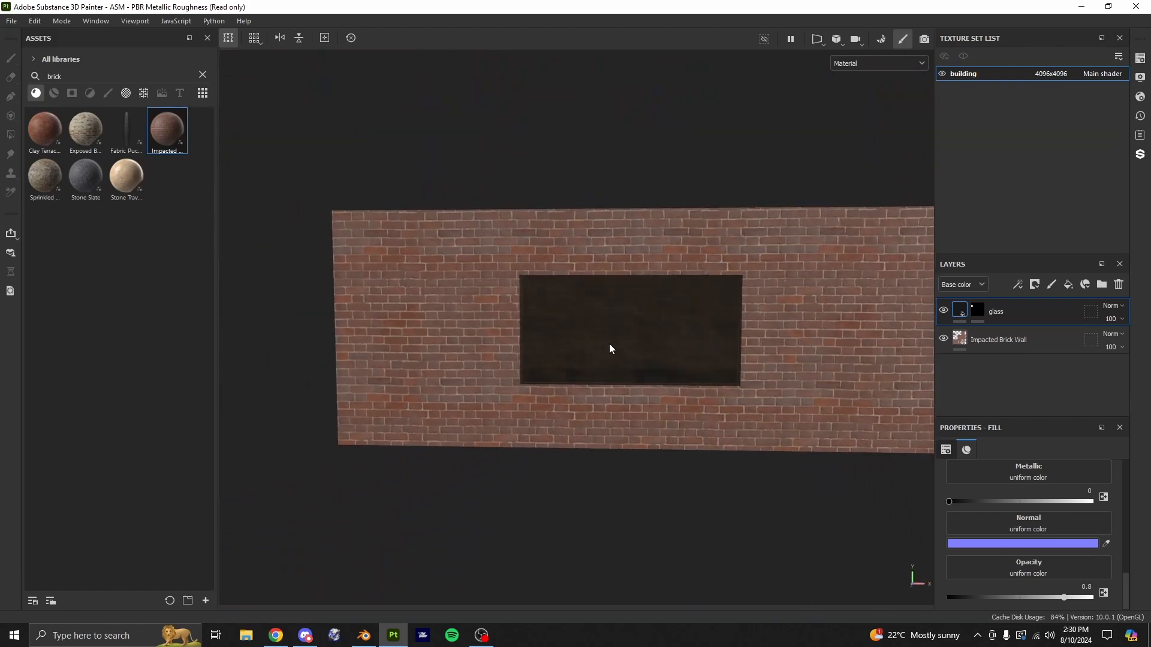
pyautogui.scroll(3, 671, 340)
pyautogui.scroll(-5, 685, 336)
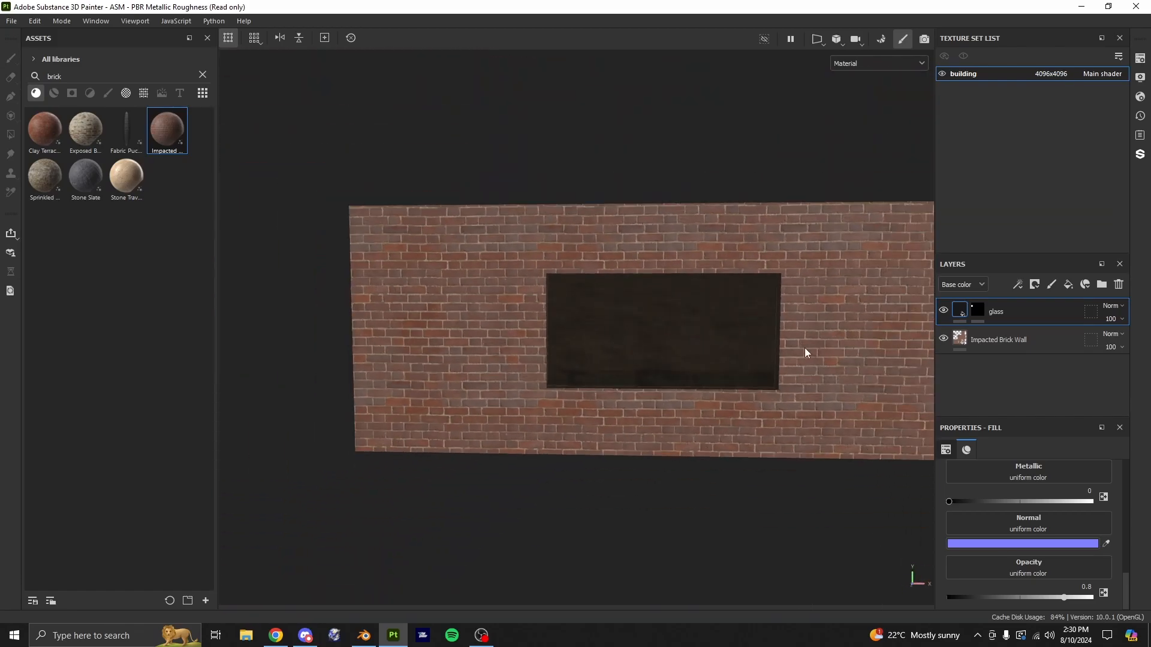
pyautogui.keyDown('alt'); pyautogui.moveTo(804, 351); pyautogui.dragTo(772, 356); pyautogui.keyUp('alt')
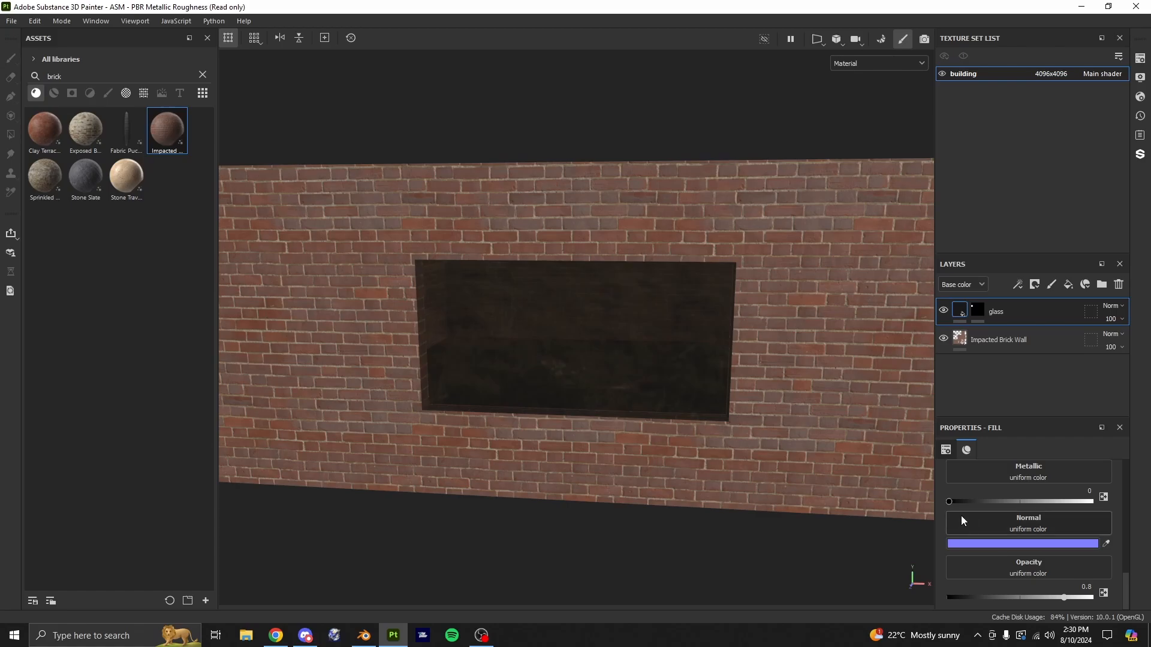
pyautogui.keyDown('alt'); pyautogui.moveTo(634, 341); pyautogui.dragTo(531, 274); pyautogui.keyUp('alt')
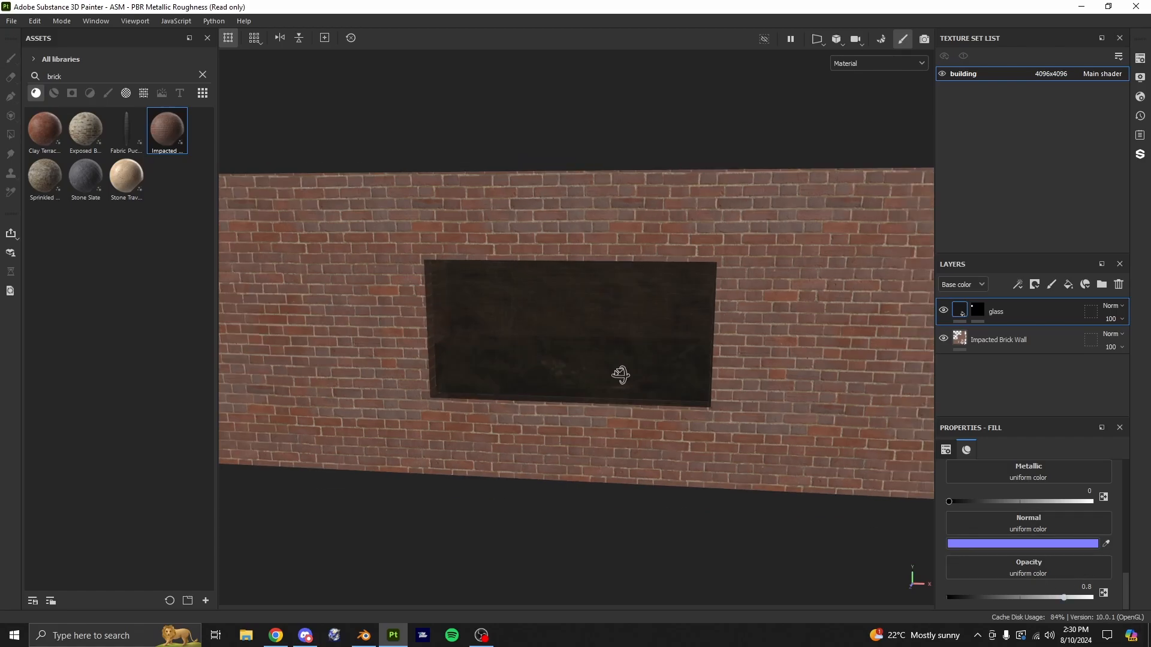
pyautogui.moveTo(619, 376)
pyautogui.keyDown('alt'); pyautogui.mouseDown()
pyautogui.moveTo(650, 404)
pyautogui.moveTo(484, 329)
pyautogui.moveTo(607, 360)
pyautogui.mouseUp(); pyautogui.keyUp('alt')
# Start a texture export and choose the glass tutorial folder as the output directory
pyautogui.click(11, 21)
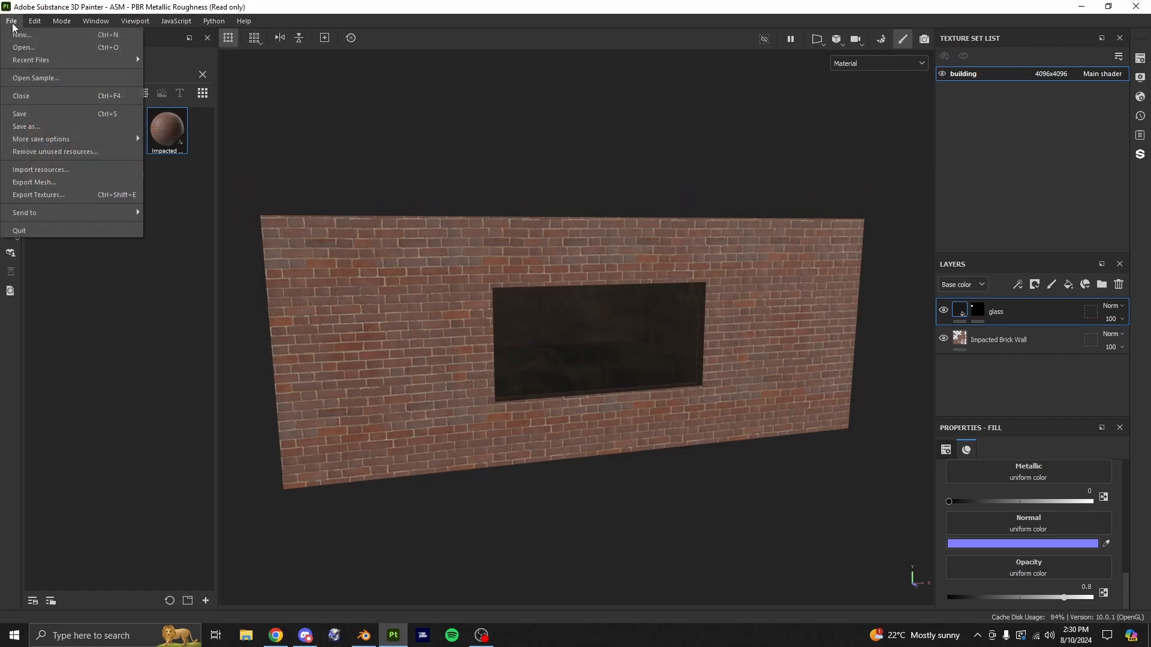
pyautogui.click(37, 195)
pyautogui.click(617, 167)
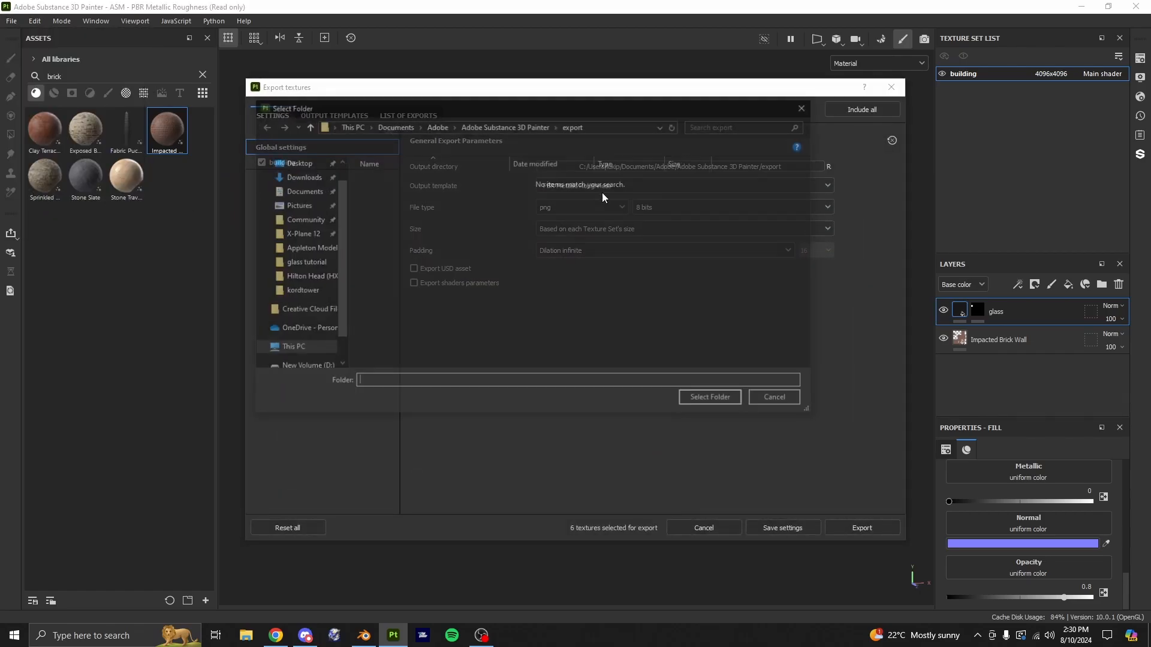
pyautogui.click(303, 262)
pyautogui.click(713, 399)
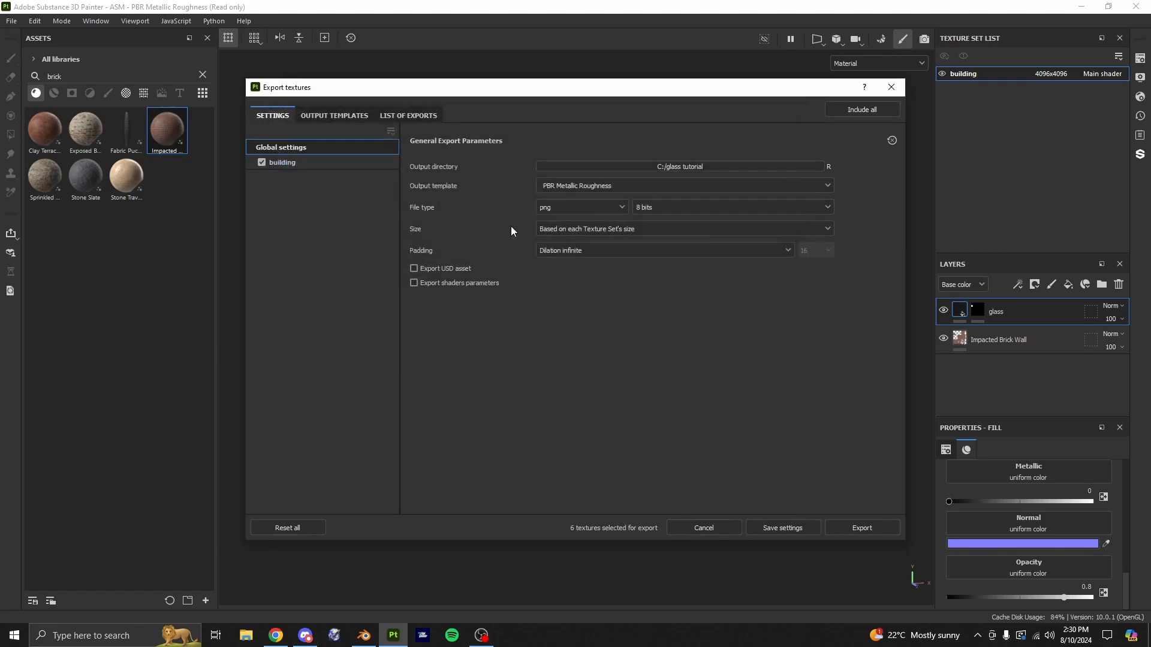
# Choose the X-Plane output template for the texture export
pyautogui.click(618, 187)
pyautogui.click(605, 186)
pyautogui.click(641, 182)
pyautogui.moveTo(832, 248); pyautogui.dragTo(655, 313)
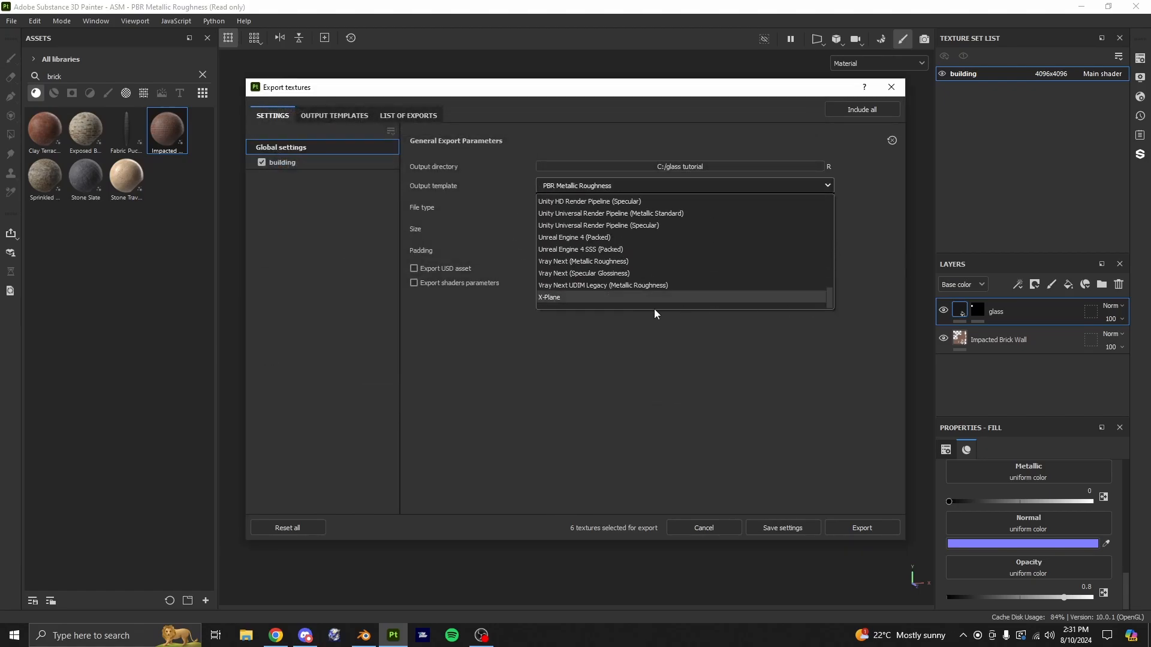
pyautogui.click(568, 298)
pyautogui.click(546, 187)
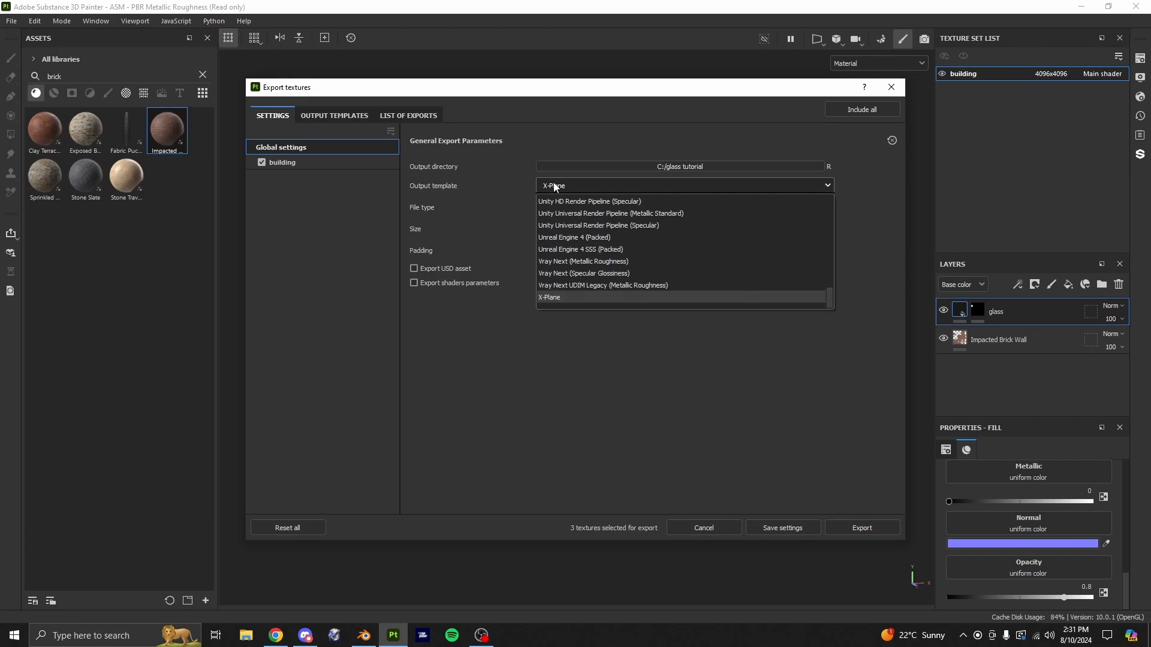
pyautogui.click(539, 189)
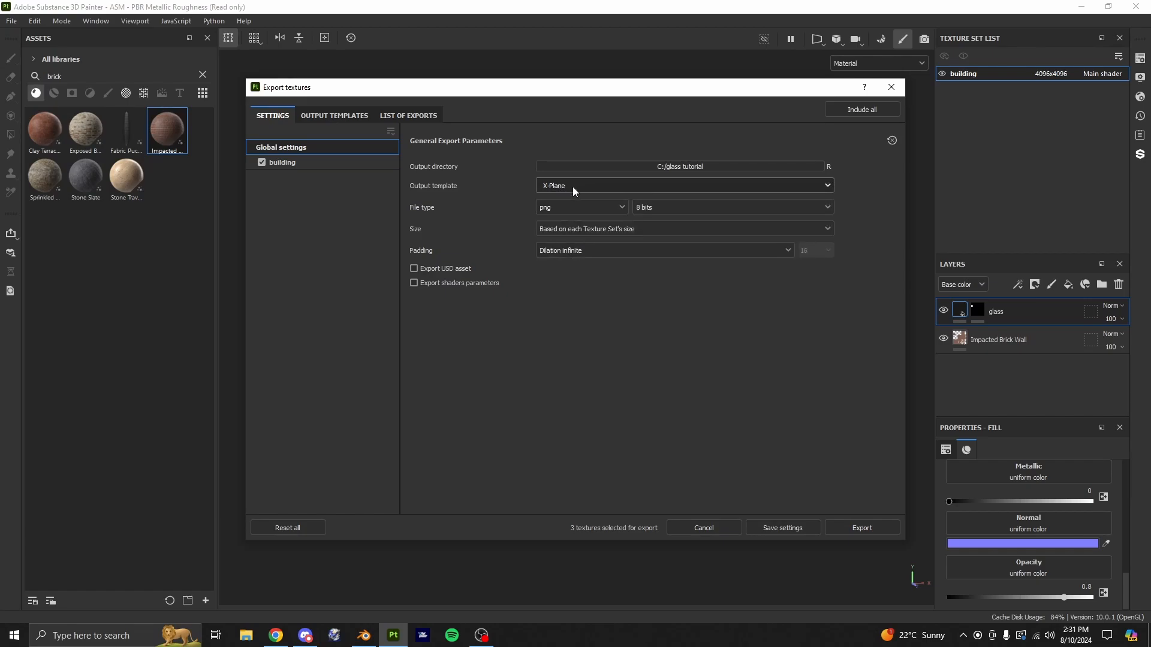
# Set the export size to 4096 and export the textures
pyautogui.click(662, 229)
pyautogui.click(595, 332)
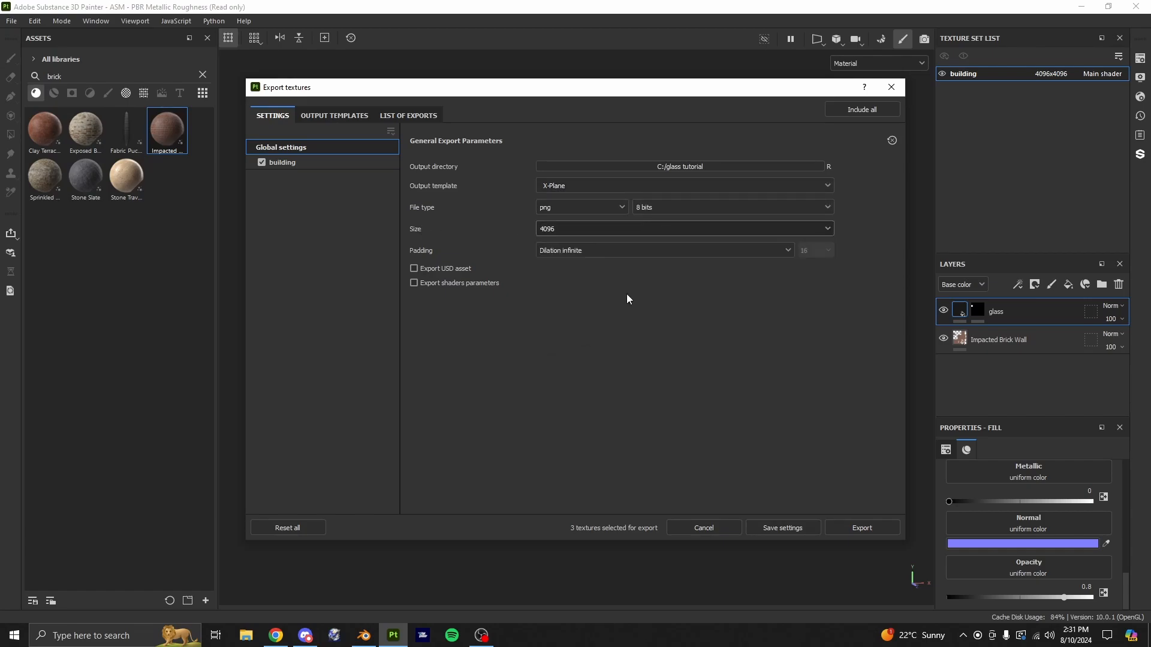
pyautogui.click(577, 229)
pyautogui.click(563, 334)
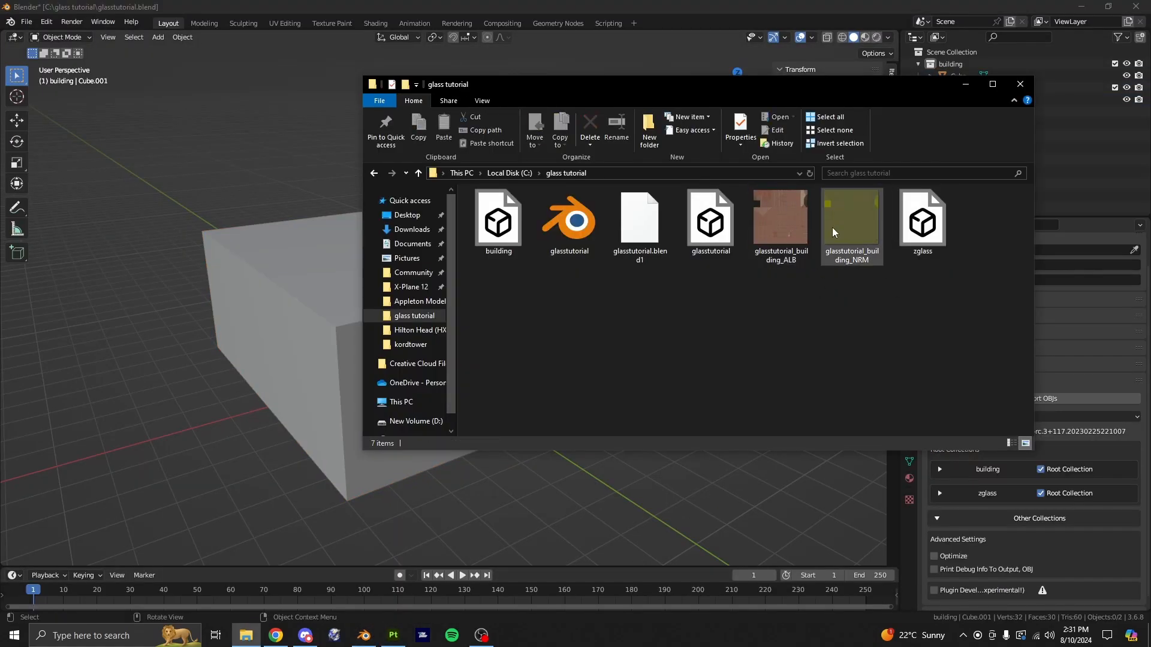
# In the glass tutorial folder in File Explorer, rename the glasstutorial_building_ALB texture to glasstutorial
pyautogui.click(802, 204)
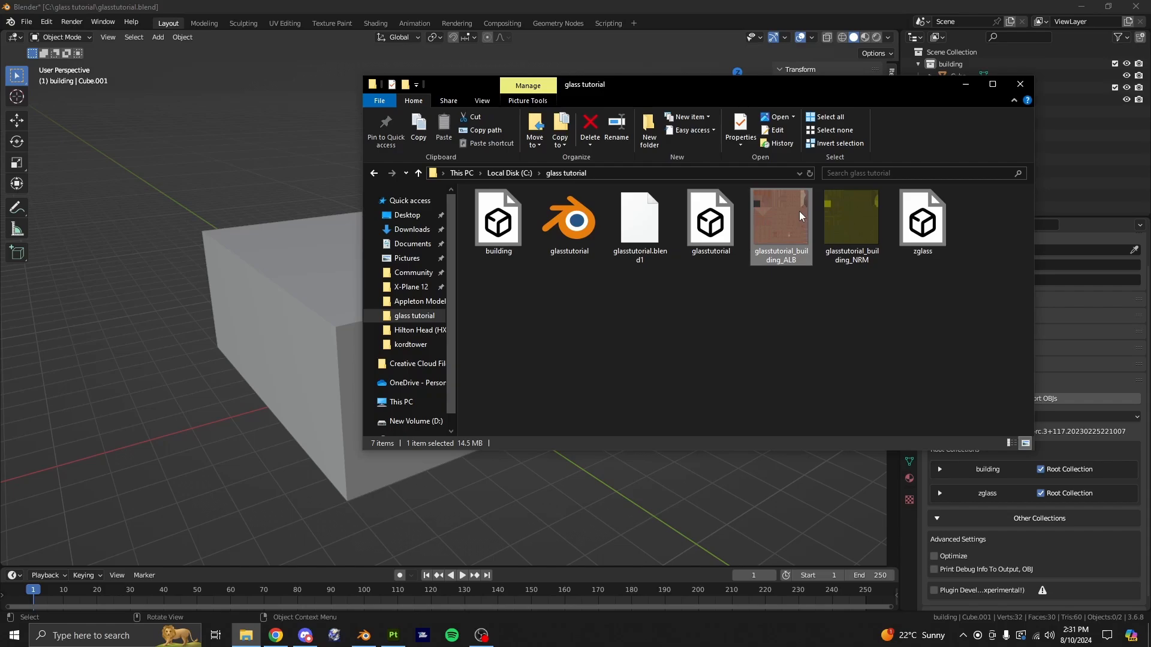
pyautogui.rightClick(781, 241)
pyautogui.click(814, 588)
pyautogui.moveTo(796, 260); pyautogui.dragTo(789, 247)
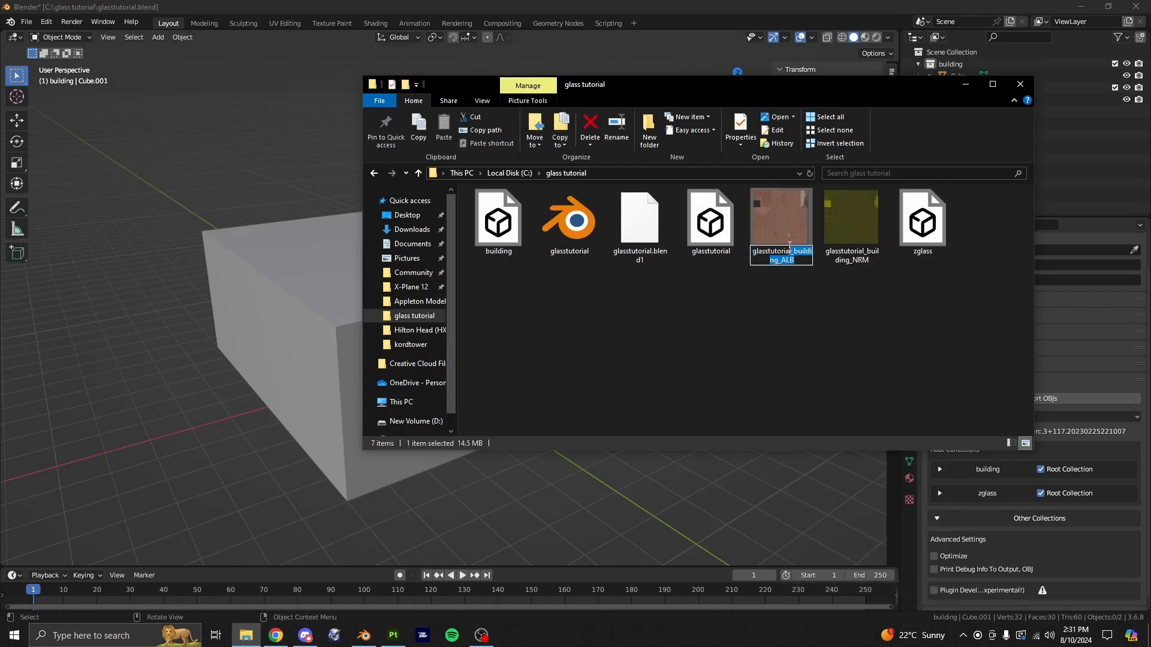
pyautogui.click(835, 244)
# Rename the glasstutorial_building_NRM texture file and switch back to Blender
pyautogui.rightClick(862, 235)
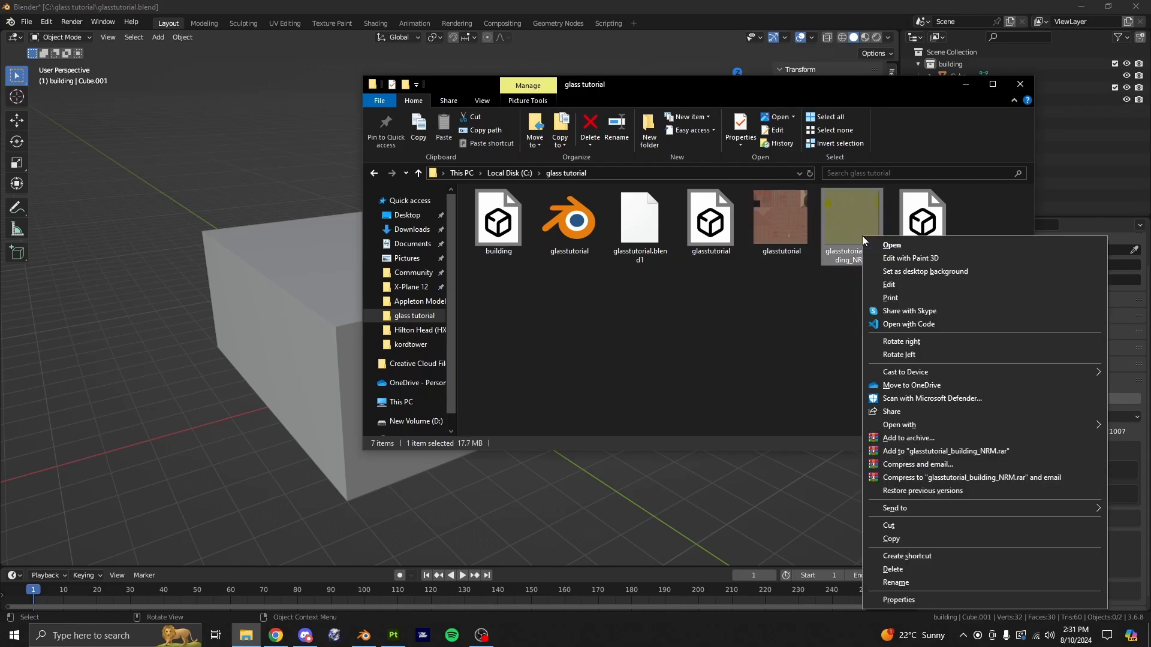
pyautogui.click(823, 481)
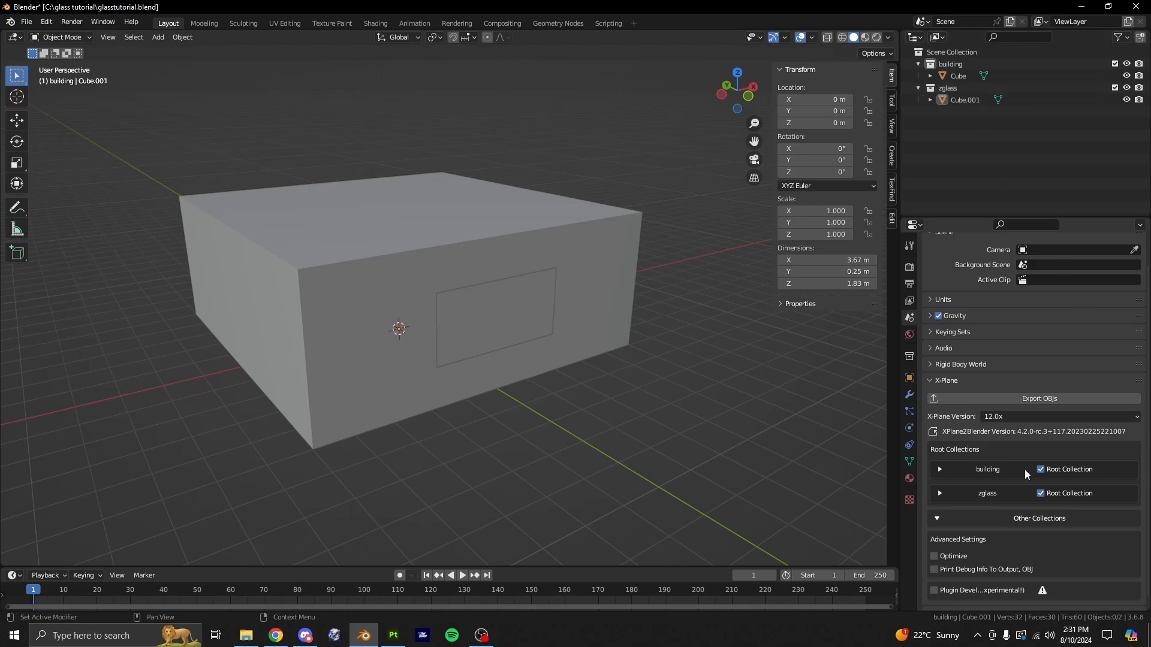
# For the building root collection, assign glasstutorial.png as the default texture and glasstutorial_NRM.png as the normal texture
pyautogui.click(979, 473)
pyautogui.click(1087, 474)
pyautogui.scroll(2, 577, 379)
pyautogui.click(959, 470)
pyautogui.scroll(-4, 959, 470)
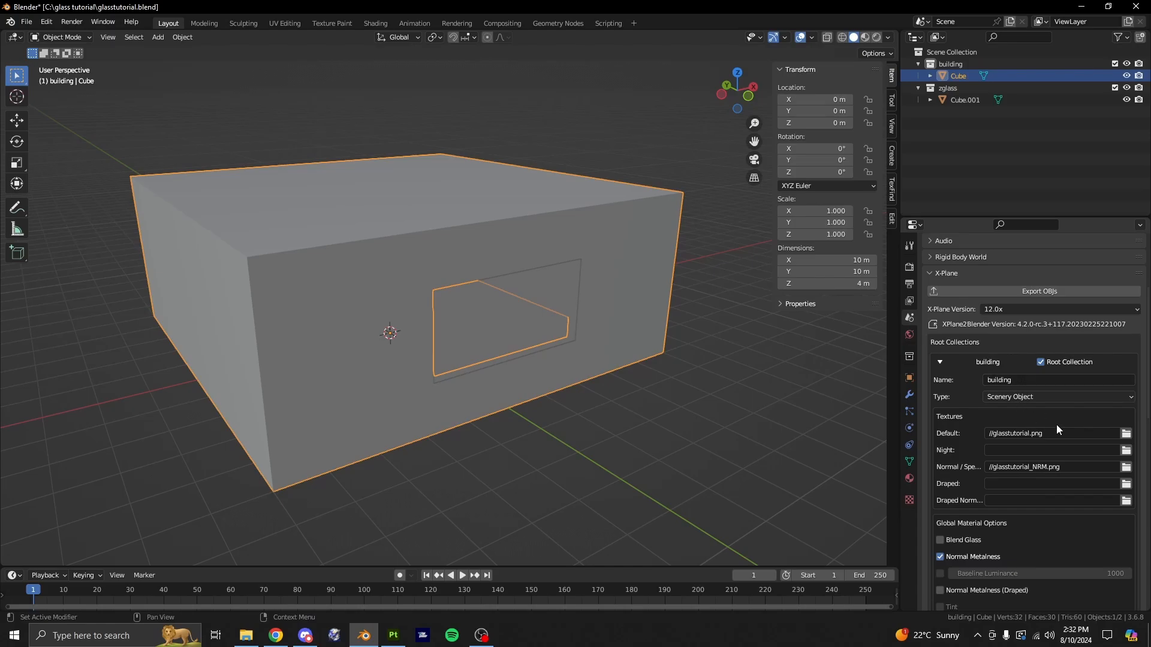
pyautogui.click(1126, 433)
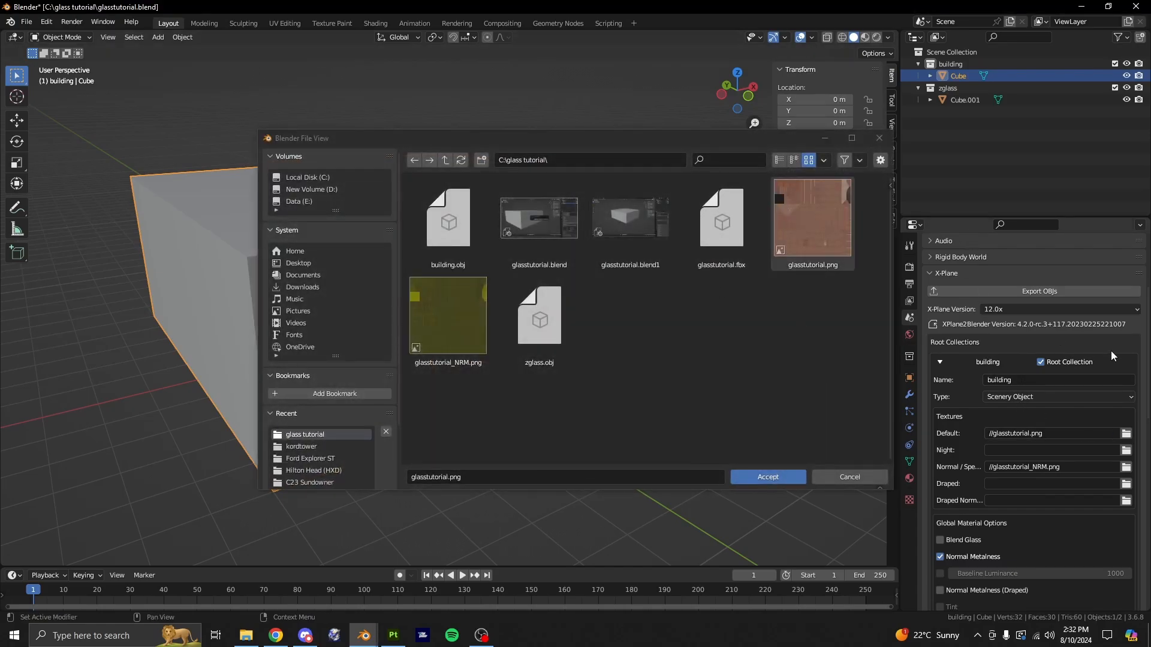
pyautogui.click(800, 475)
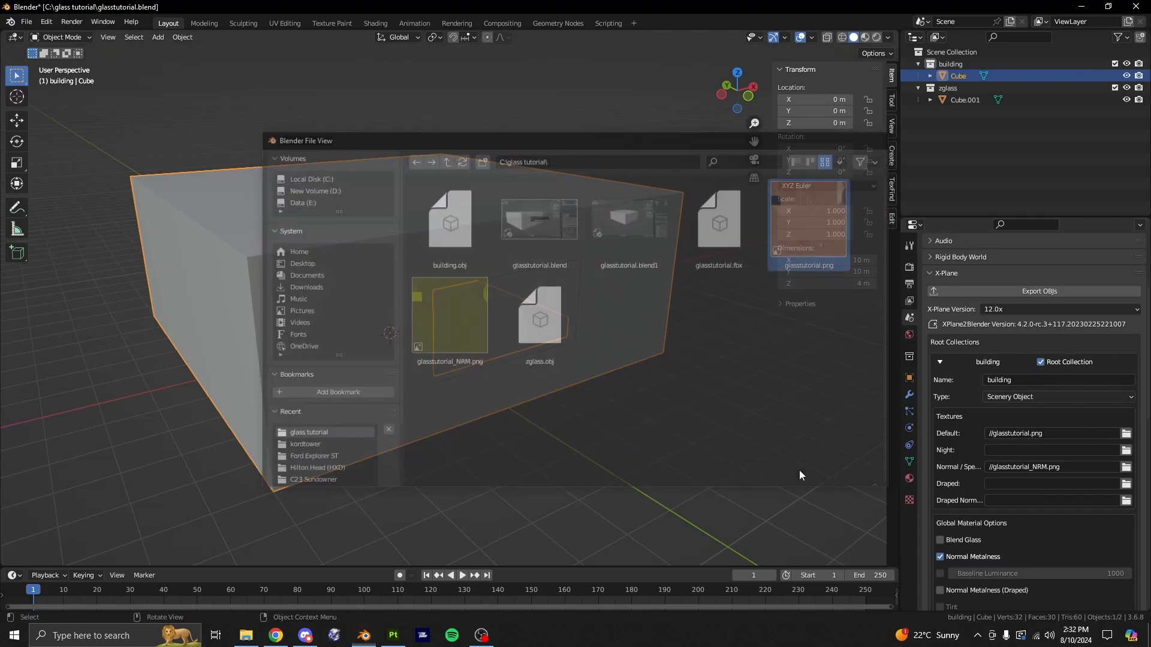
pyautogui.click(1126, 468)
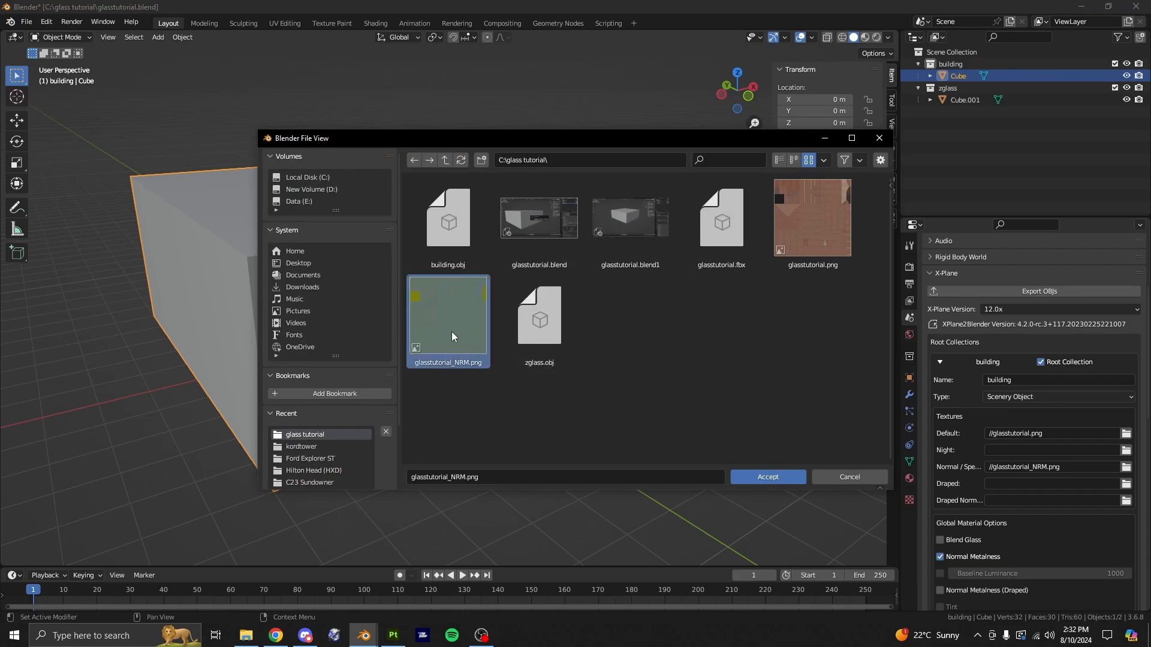
pyautogui.click(778, 480)
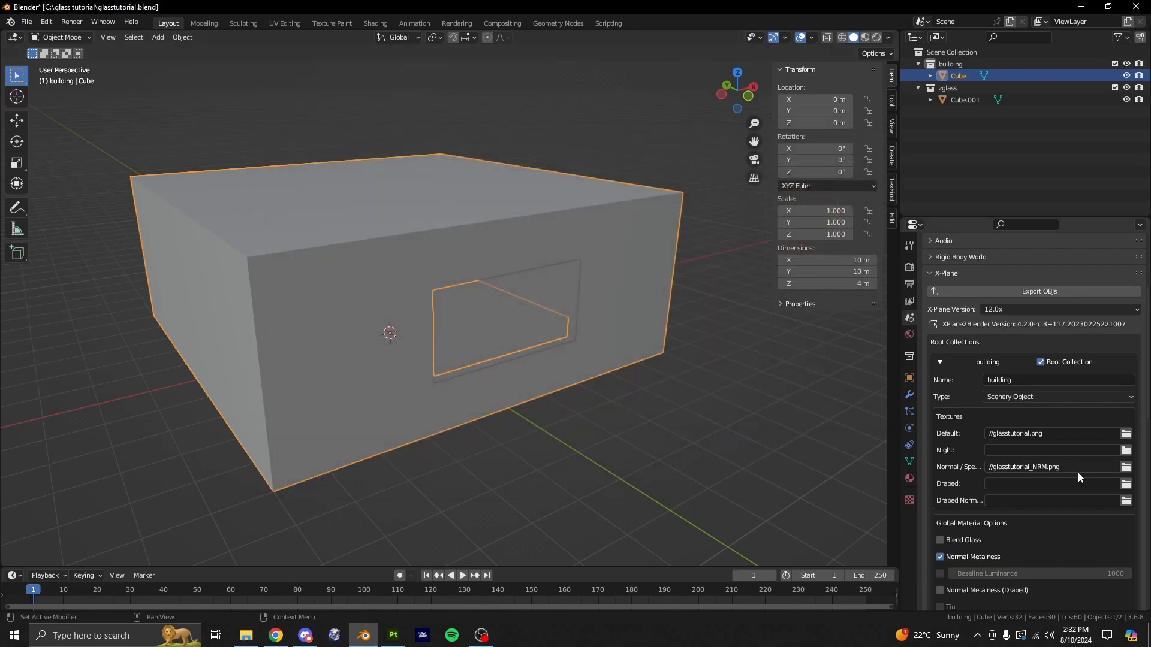
pyautogui.scroll(-3, 1078, 472)
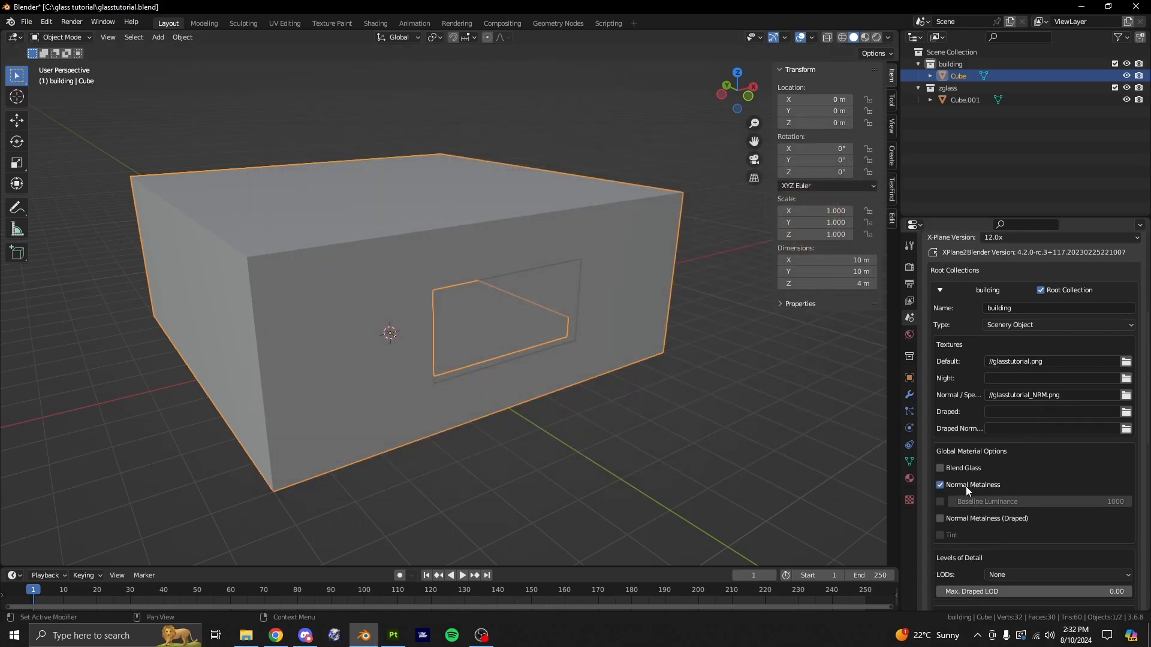
pyautogui.scroll(3, 1076, 461)
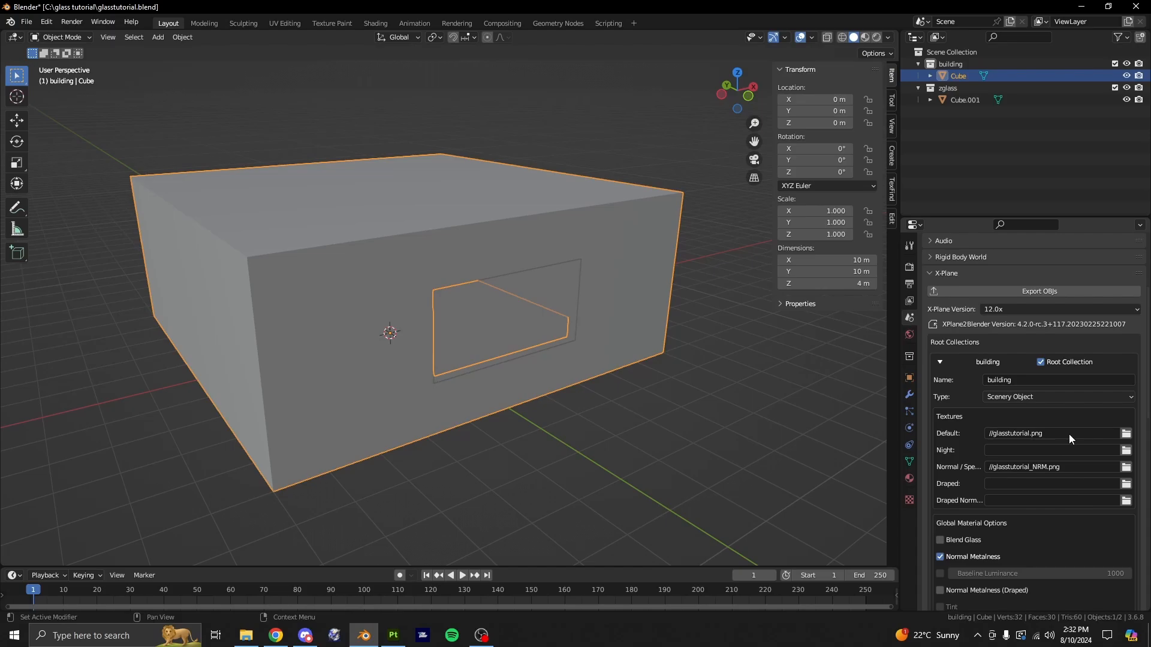
# For the zglass root collection, assign glasstutorial.png as the default texture and glasstutorial_NRM.png as the normal texture
pyautogui.click(960, 364)
pyautogui.click(995, 482)
pyautogui.scroll(-4, 1030, 463)
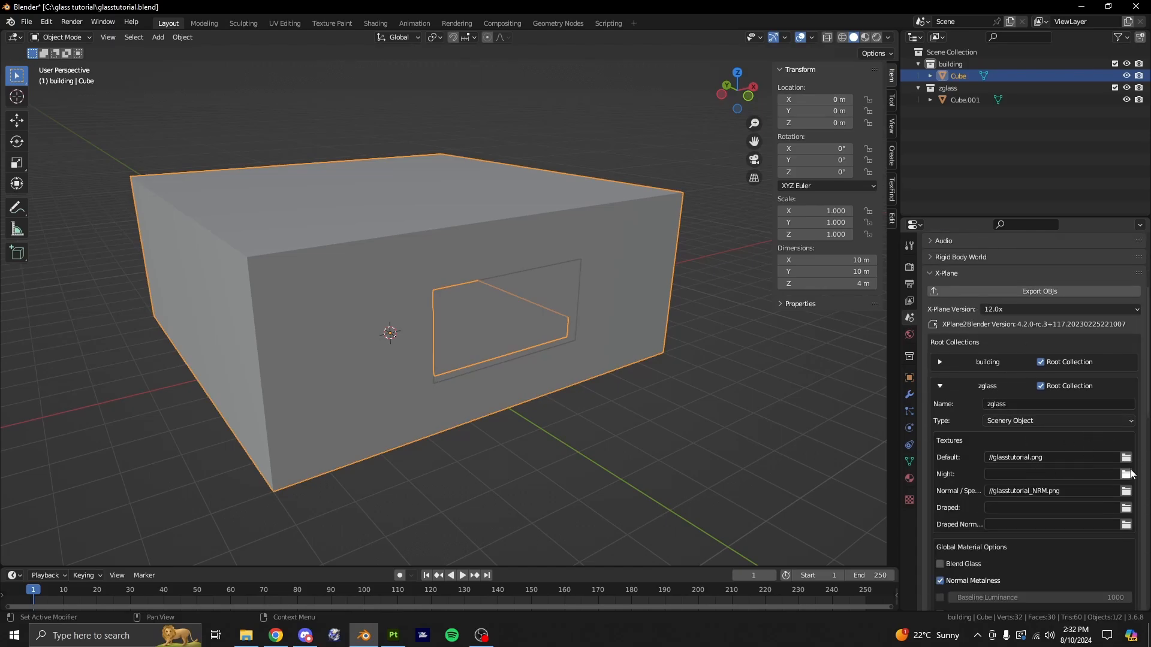
pyautogui.click(1127, 474)
pyautogui.click(786, 214)
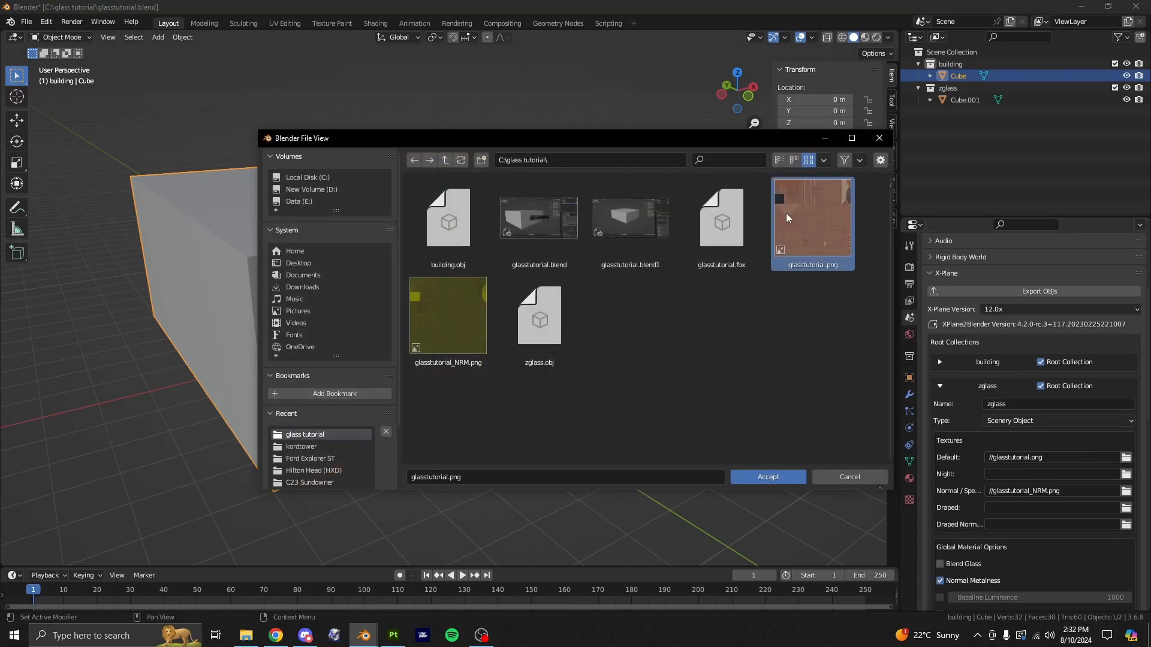
pyautogui.click(786, 475)
pyautogui.click(1127, 491)
pyautogui.click(453, 327)
pyautogui.click(768, 476)
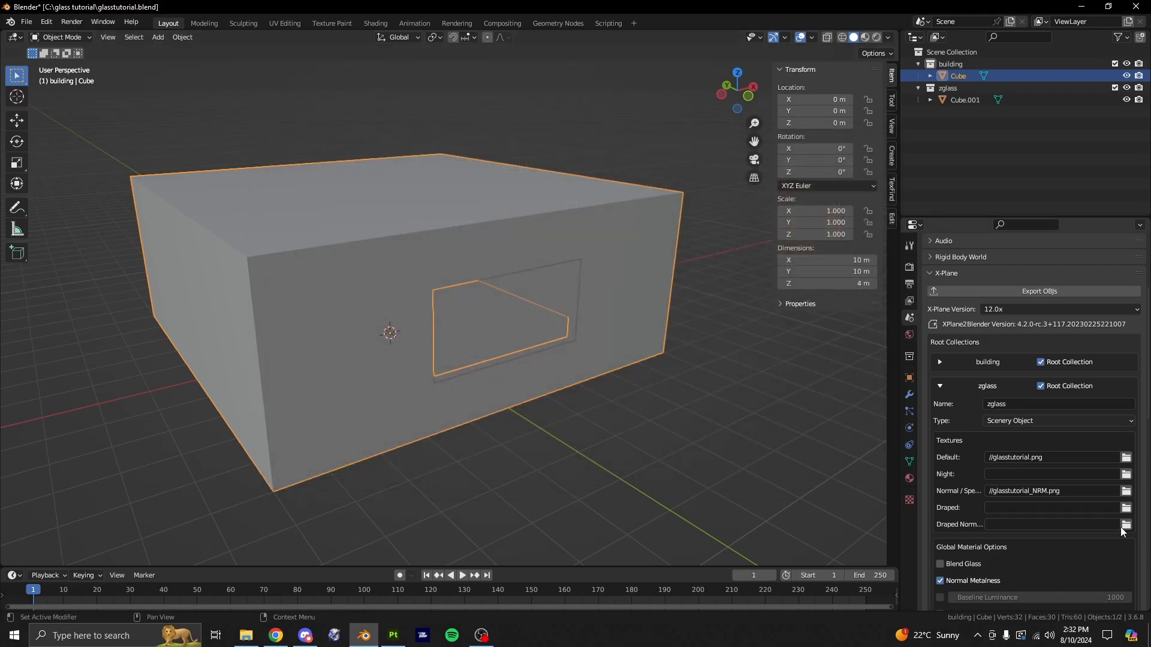
pyautogui.scroll(-3, 1148, 399)
pyautogui.click(981, 509)
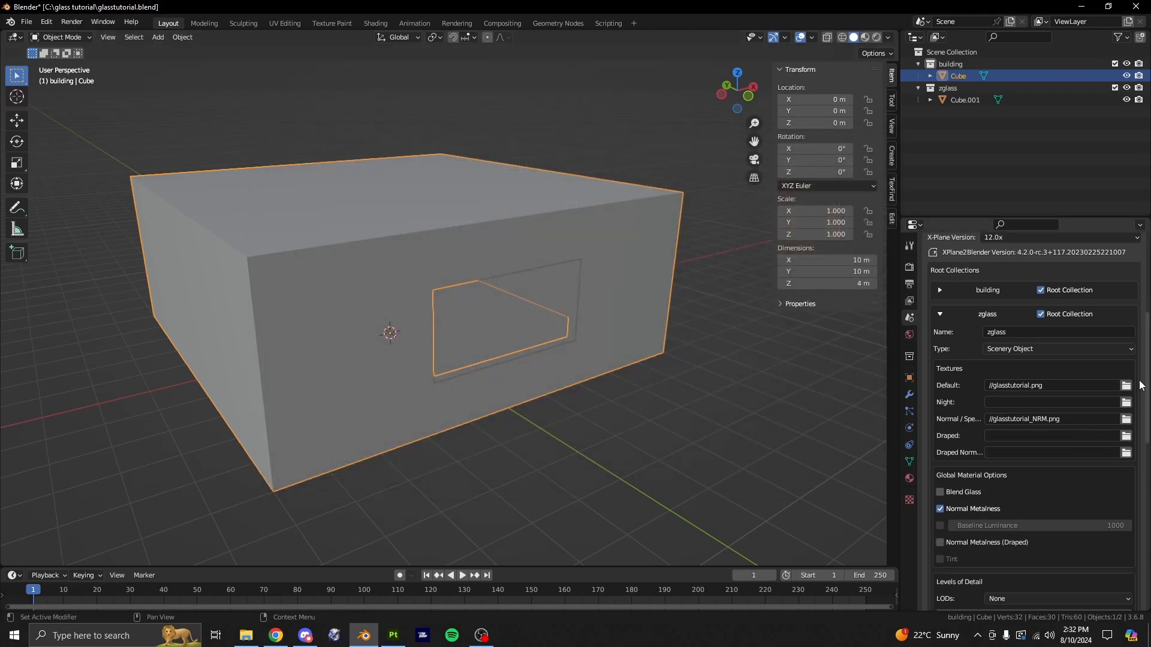
# Set the zglass collection's layer group to Objects with a layer group offset of 1
pyautogui.scroll(-2, 1146, 366)
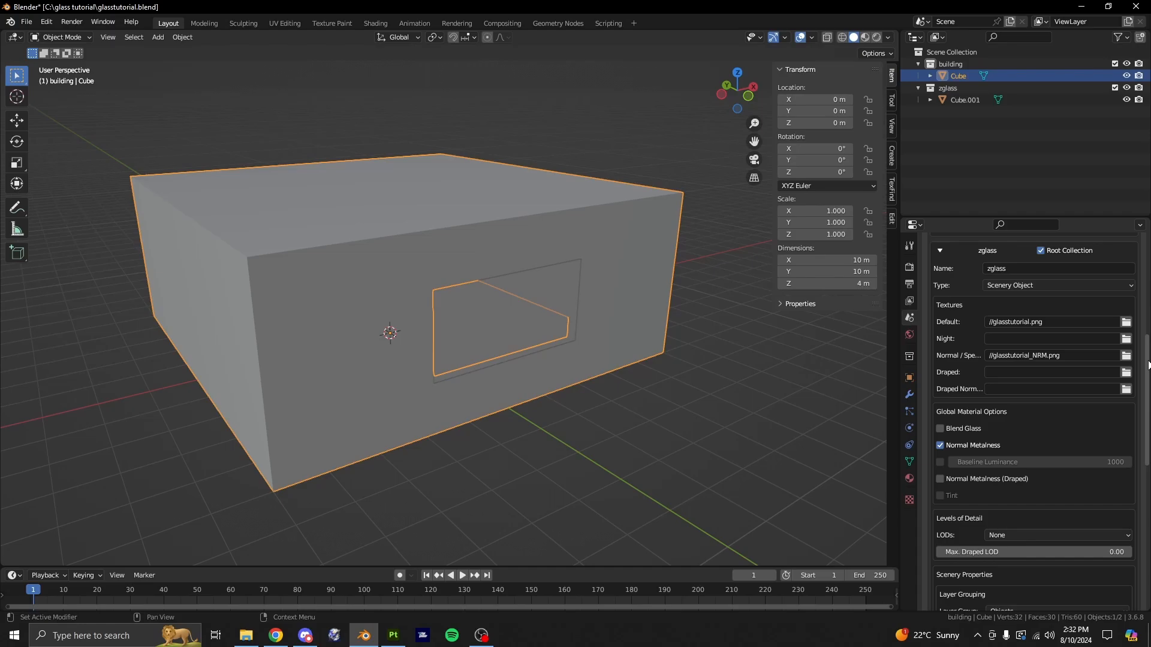
pyautogui.scroll(-7, 1148, 365)
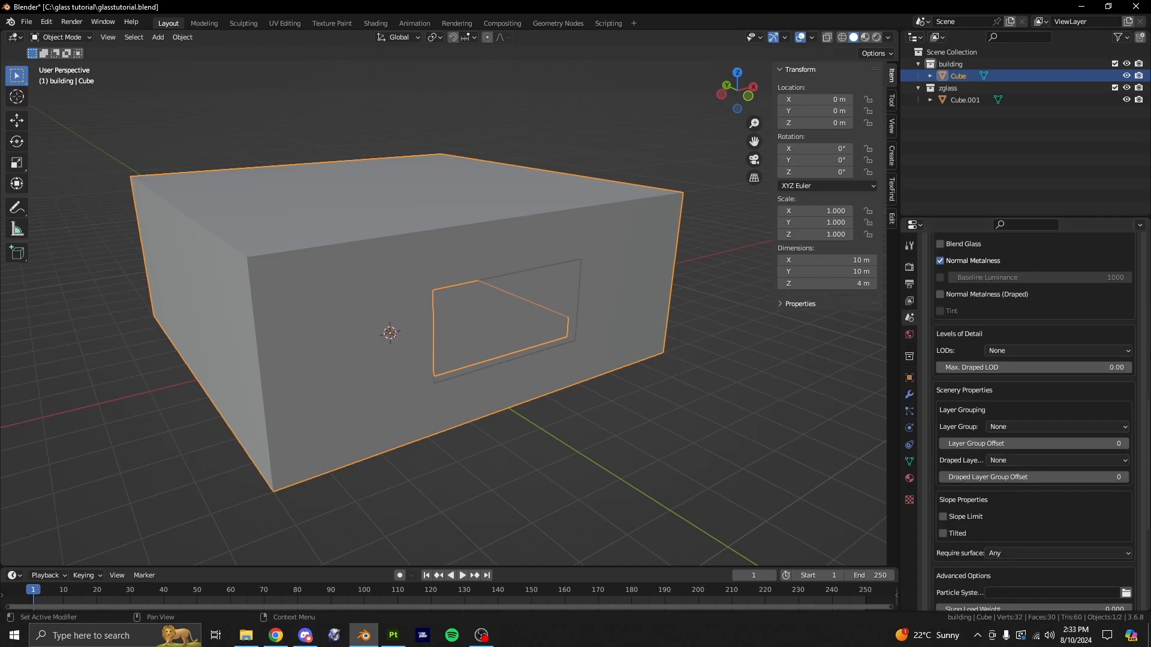
pyautogui.scroll(-15, 1143, 406)
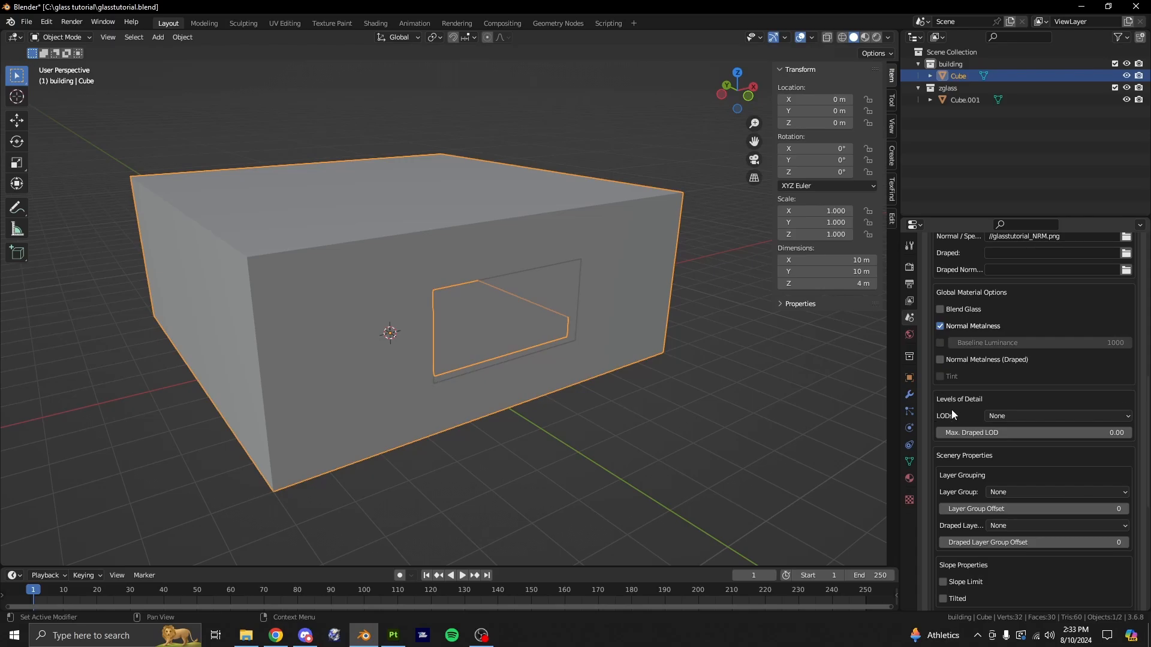
pyautogui.scroll(-2, 995, 462)
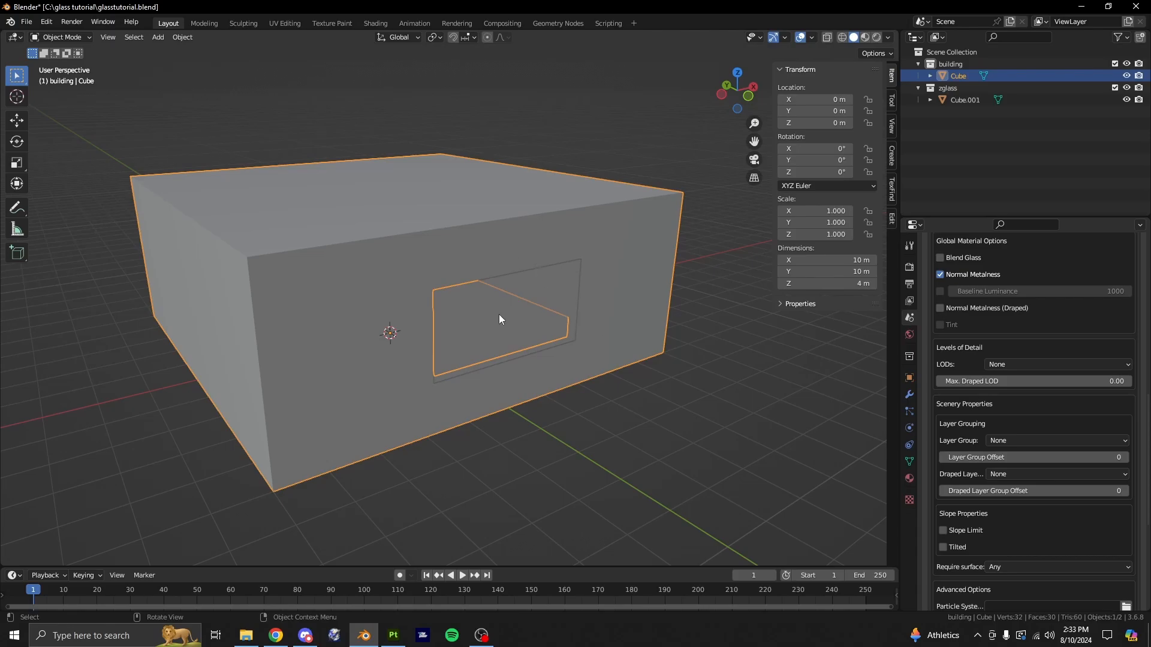
pyautogui.click(513, 303)
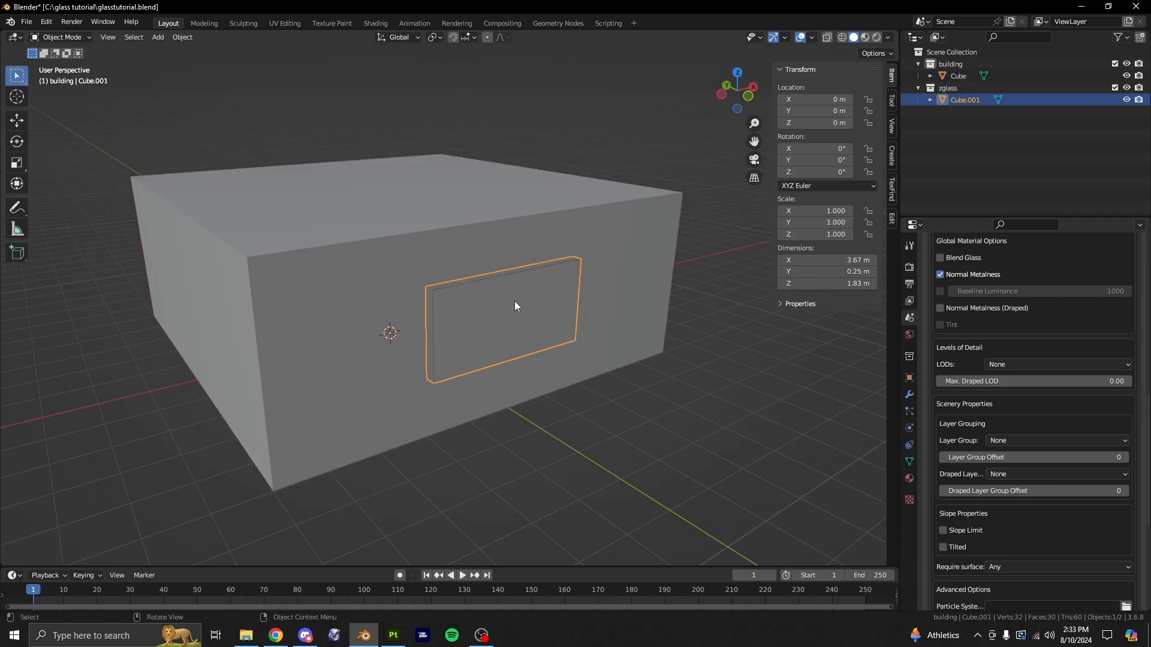
pyautogui.scroll(6, 1077, 256)
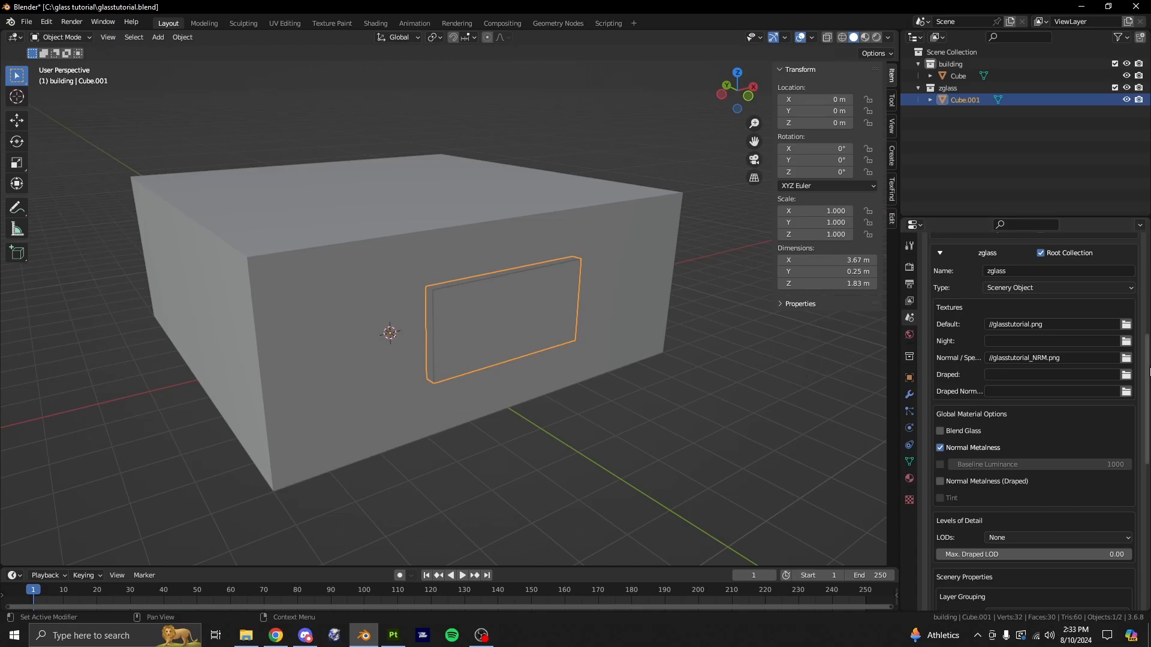
pyautogui.scroll(-6, 1002, 436)
pyautogui.click(1021, 449)
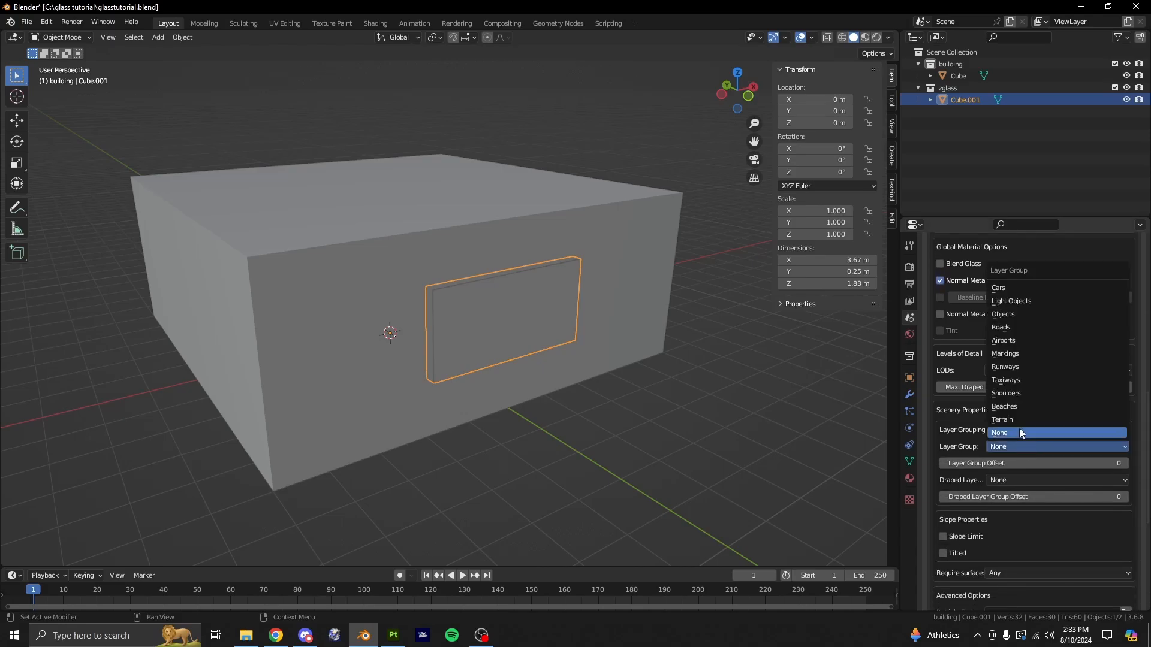
pyautogui.click(1018, 314)
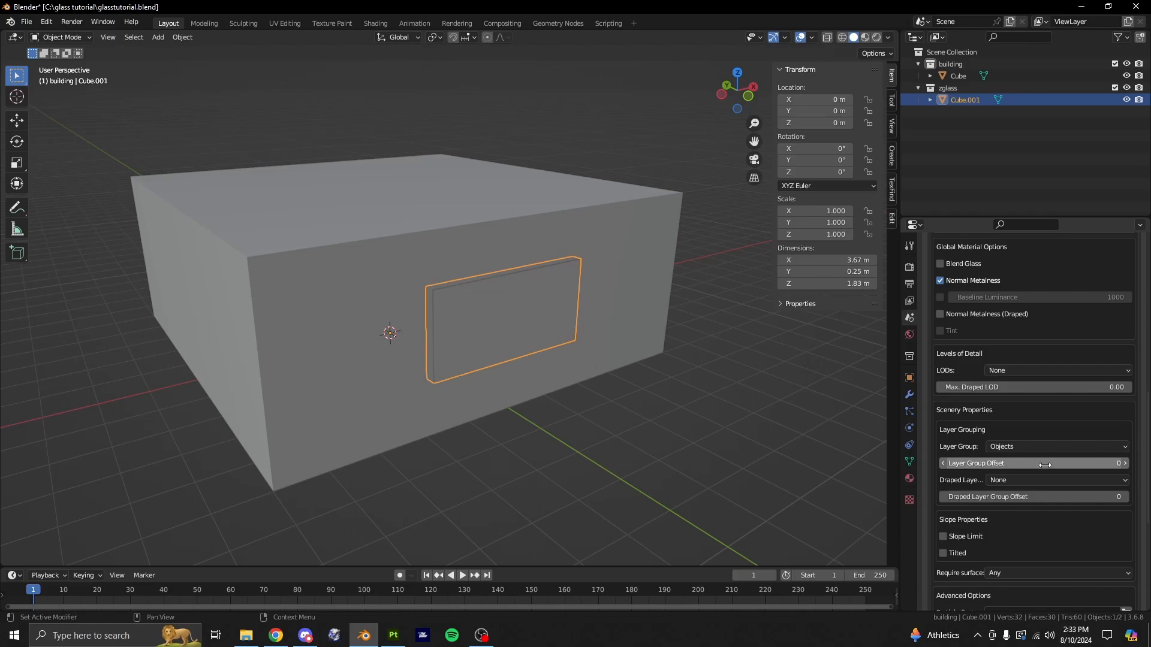
pyautogui.click(1118, 463)
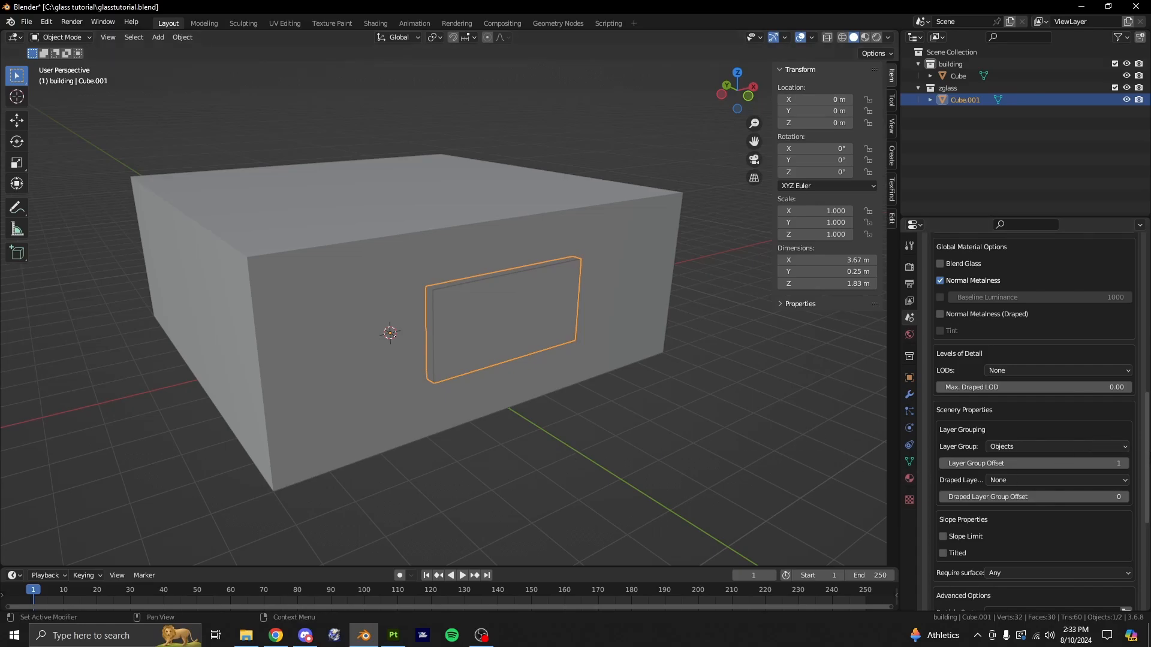
# Collapse the zglass collection settings and export the X-Plane OBJs
pyautogui.scroll(2, 1111, 434)
pyautogui.moveTo(757, 418)
pyautogui.mouseDown(button='middle')
pyautogui.moveTo(706, 408)
pyautogui.moveTo(743, 430)
pyautogui.mouseUp(button='middle')
pyautogui.click(736, 430)
pyautogui.moveTo(861, 451); pyautogui.dragTo(841, 438, button='middle')
pyautogui.moveTo(1148, 480); pyautogui.dragTo(1146, 362)
pyautogui.click(965, 432)
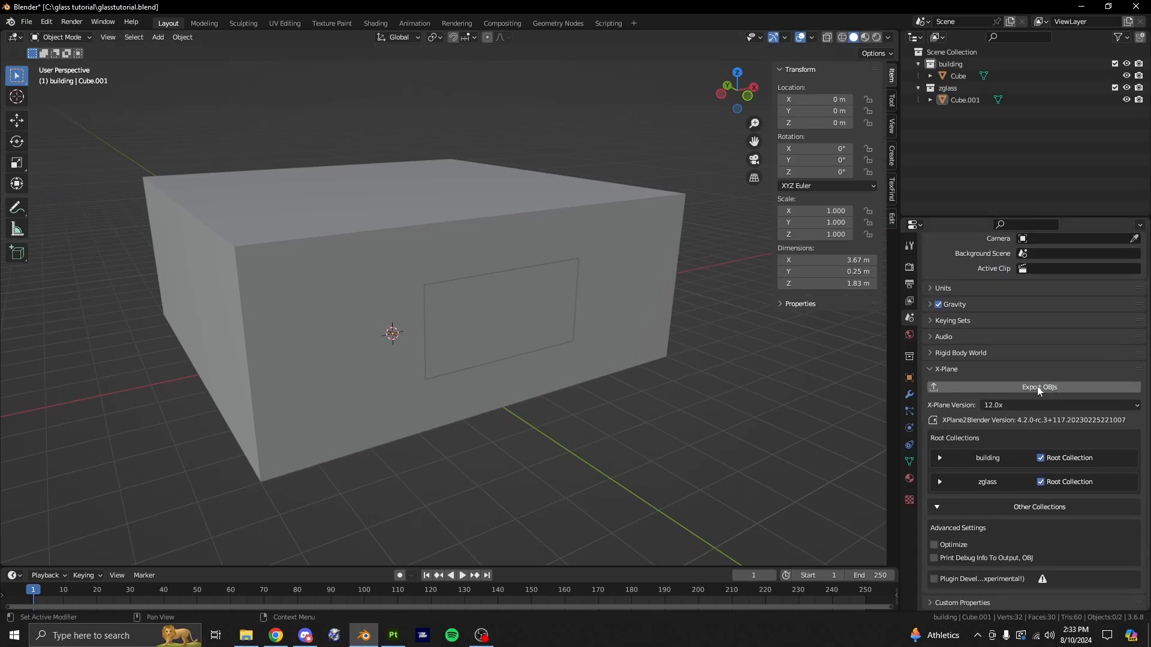
pyautogui.click(1037, 386)
# In File Explorer, copy the glasstutorial model, both glasstutorial textures and the zglass object from the glass tutorial folder
pyautogui.click(257, 639)
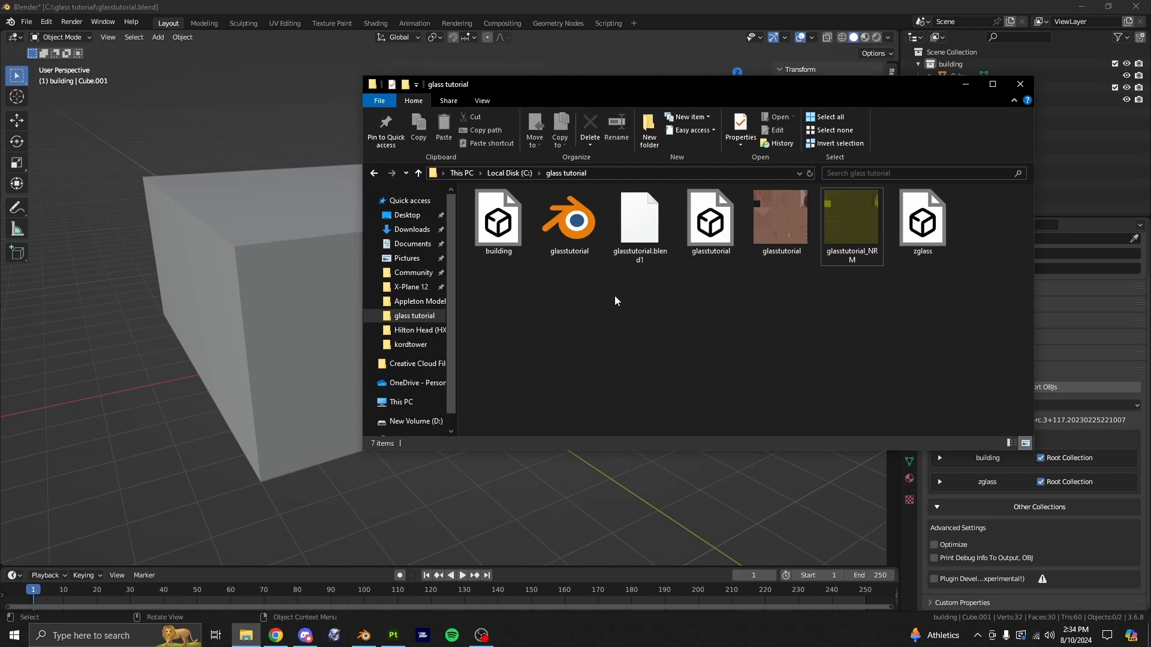
pyautogui.click(714, 237)
pyautogui.keyDown('shift'); pyautogui.click(944, 235); pyautogui.keyUp('shift')
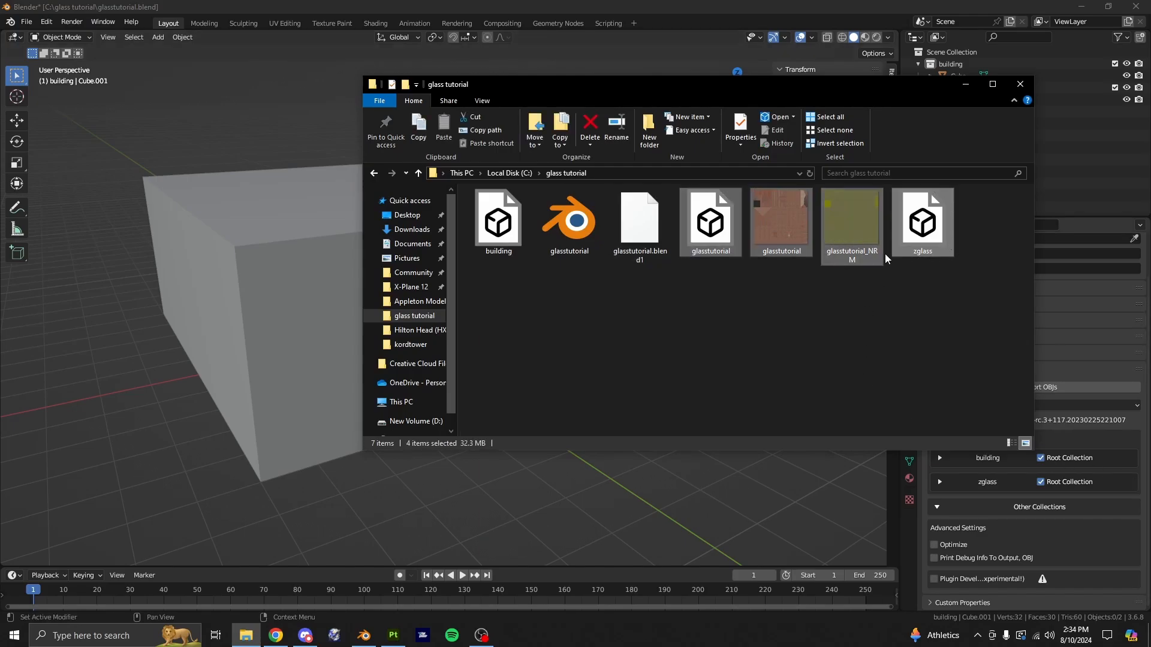
pyautogui.rightClick(775, 212)
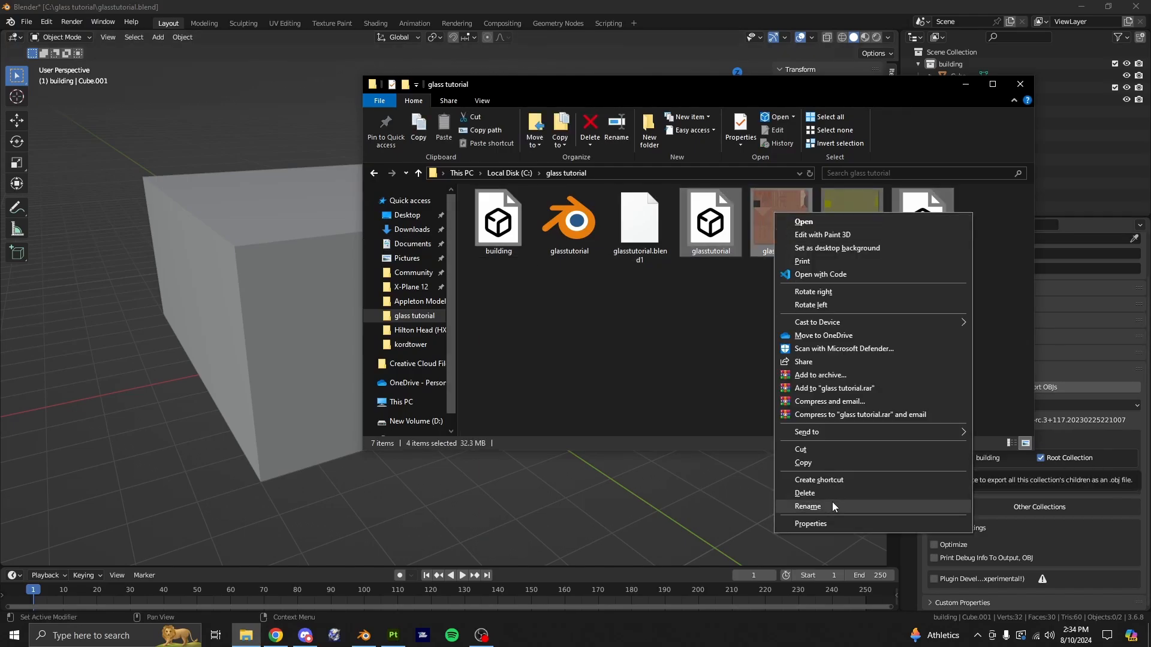
pyautogui.click(803, 462)
pyautogui.click(711, 370)
# Paste the copied files into the objects folder of the KJVL - Southern Wisconsin Rgnl custom scenery in X-Plane 12, replacing existing files
pyautogui.rightClick(246, 636)
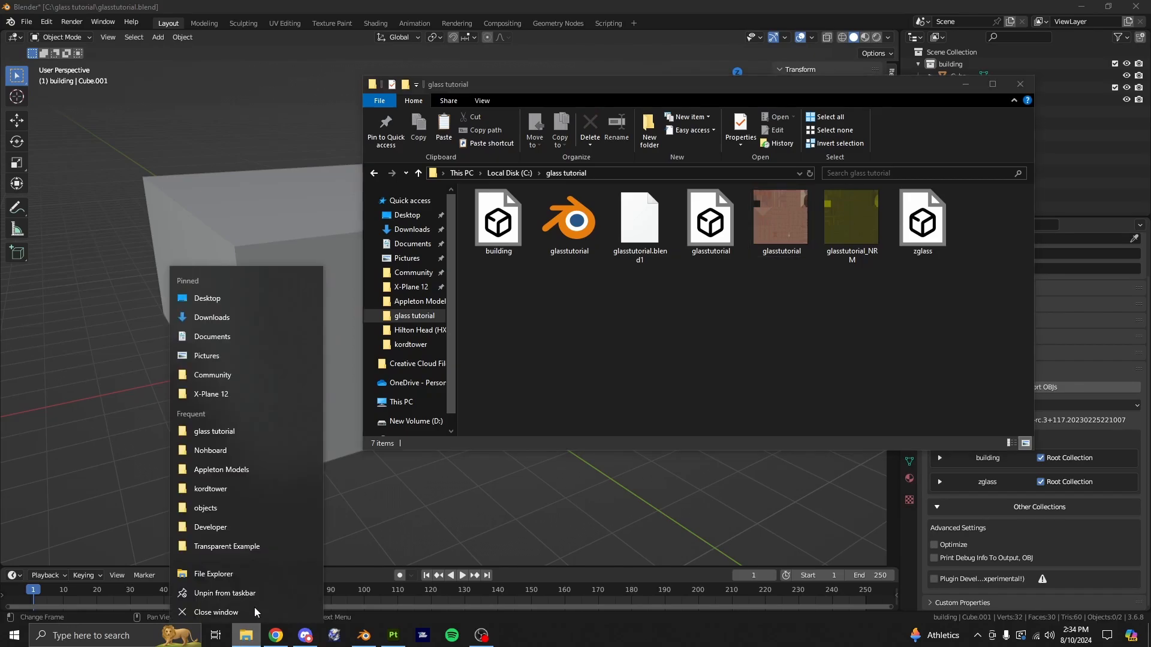
pyautogui.click(234, 394)
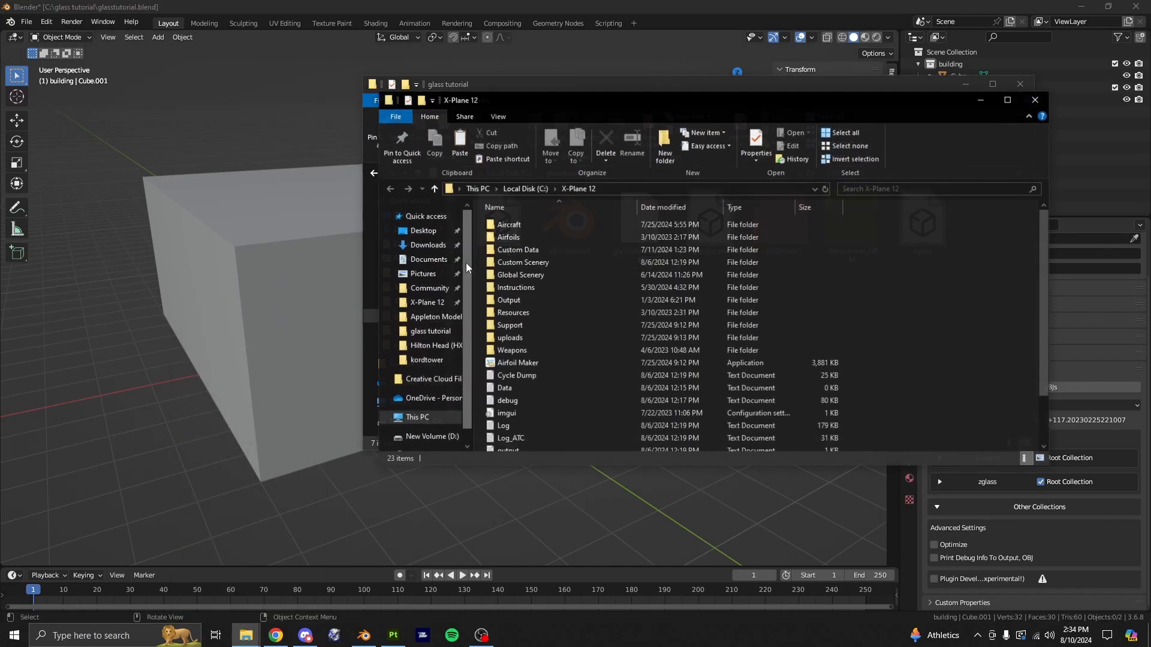
pyautogui.doubleClick(539, 262)
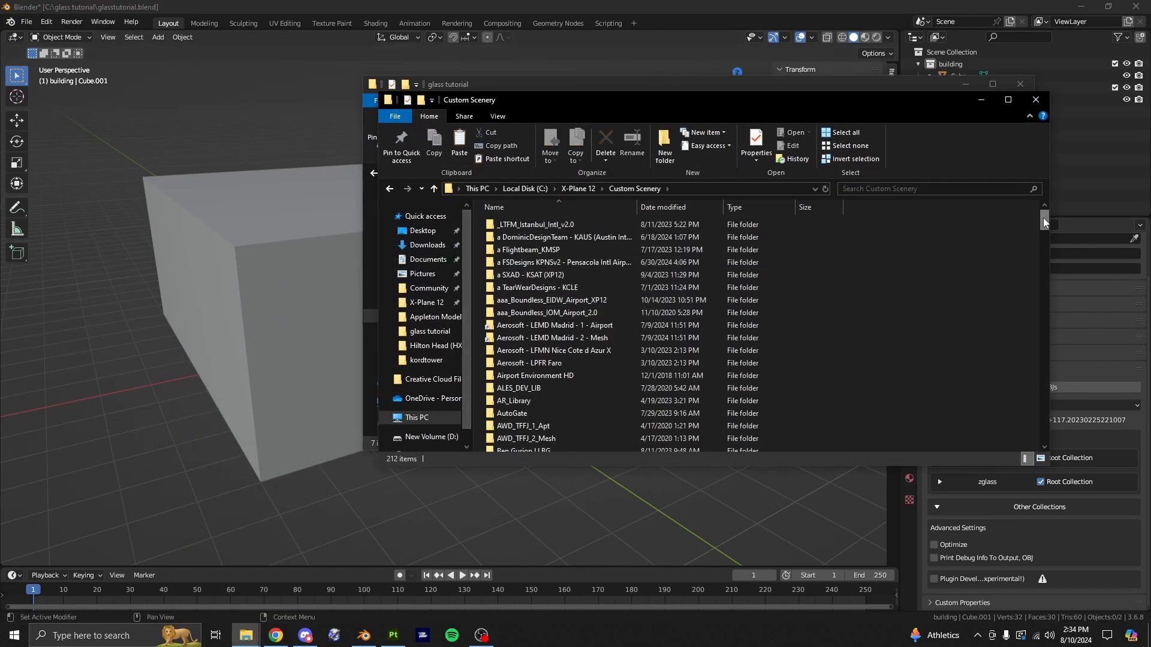
pyautogui.moveTo(1045, 223); pyautogui.dragTo(1044, 258)
pyautogui.click(520, 257)
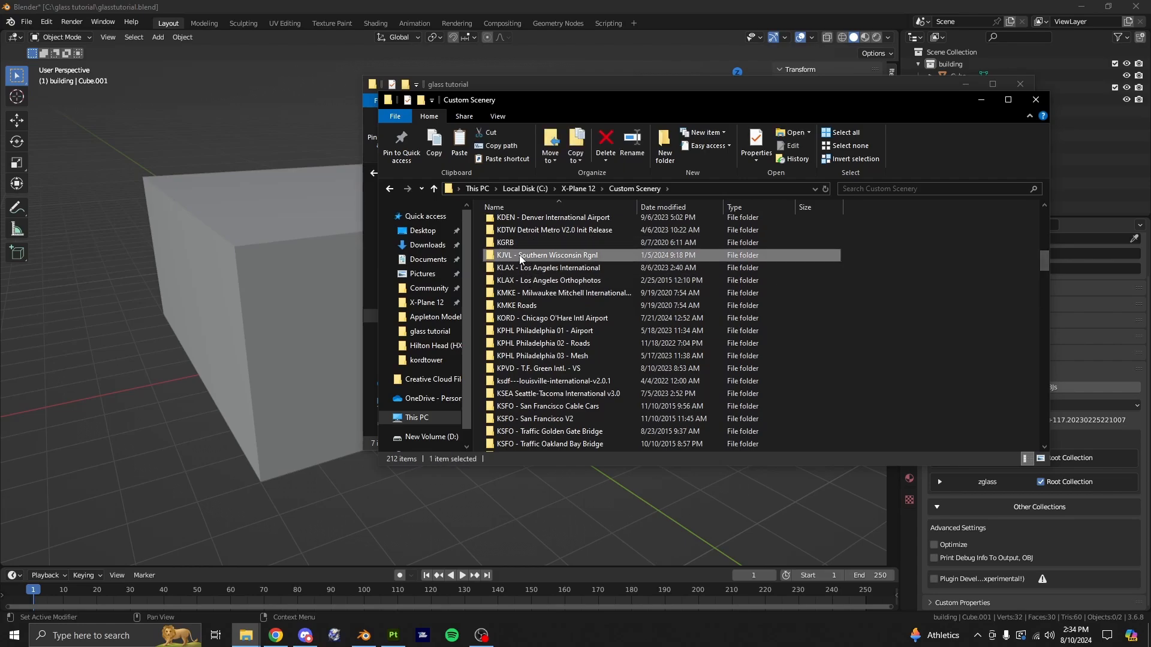
pyautogui.doubleClick(520, 257)
pyautogui.doubleClick(524, 235)
pyautogui.hotkey('ctrl', 'v')
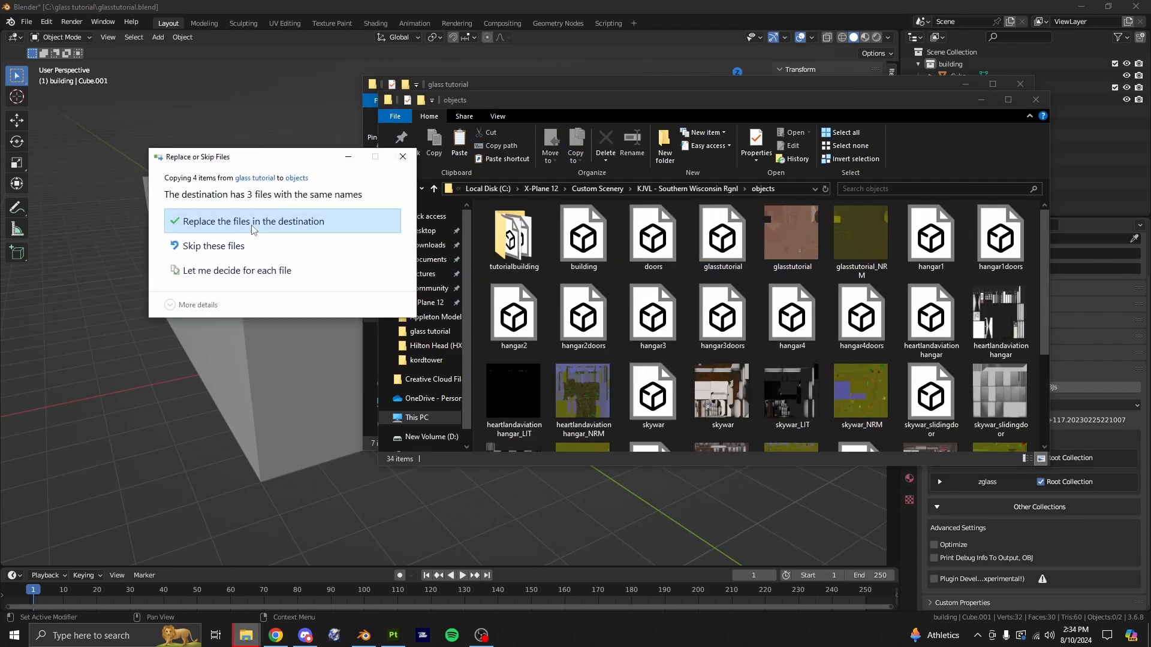
pyautogui.click(252, 226)
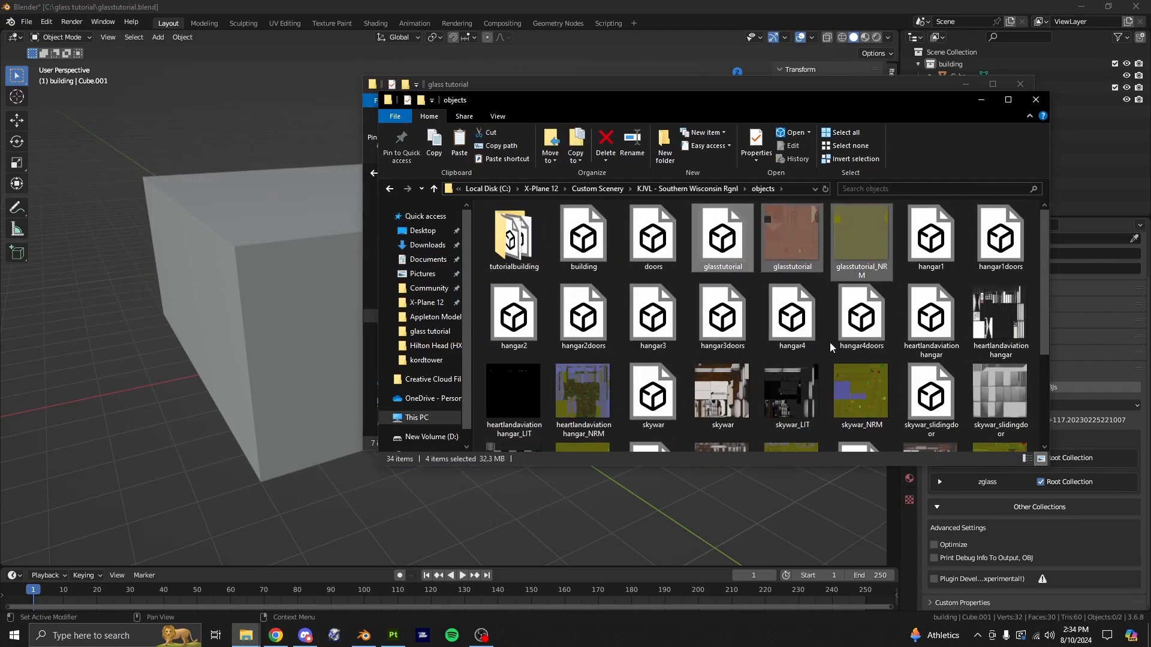
# Delete the unneeded glasstutorial model file from the KJVL objects folder
pyautogui.click(731, 258)
pyautogui.rightClick(731, 257)
pyautogui.click(780, 502)
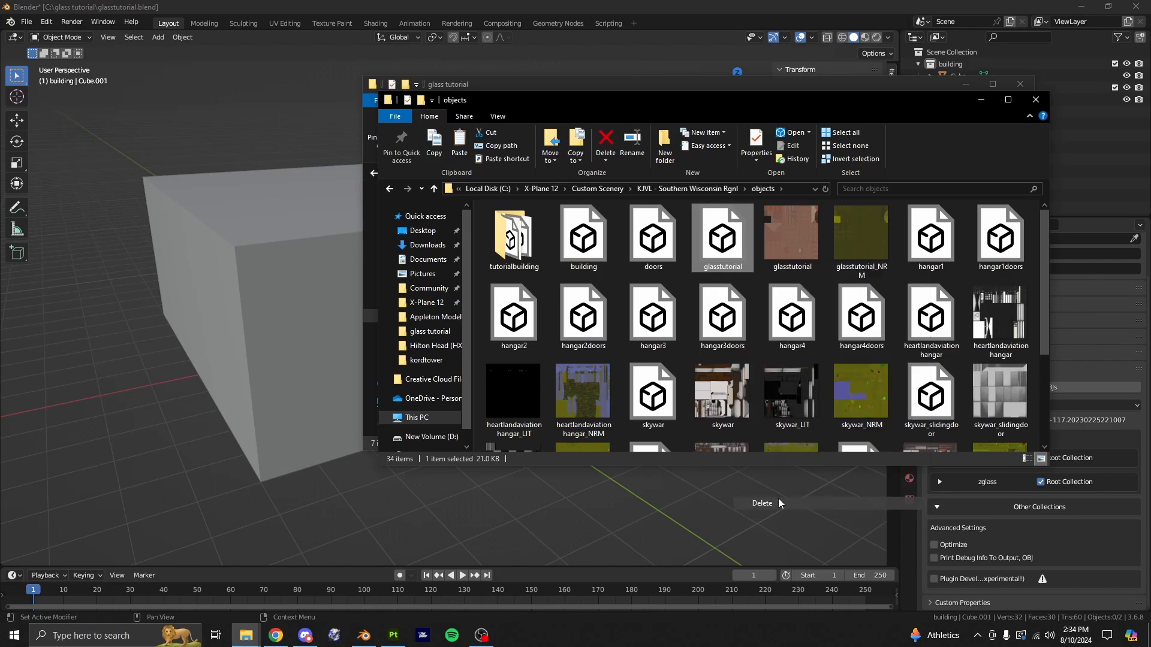
# Copy the building and zglass objects from the glass tutorial folder into the KJVL objects folder, replacing the existing files
pyautogui.moveTo(585, 102); pyautogui.dragTo(674, 319)
pyautogui.click(816, 267)
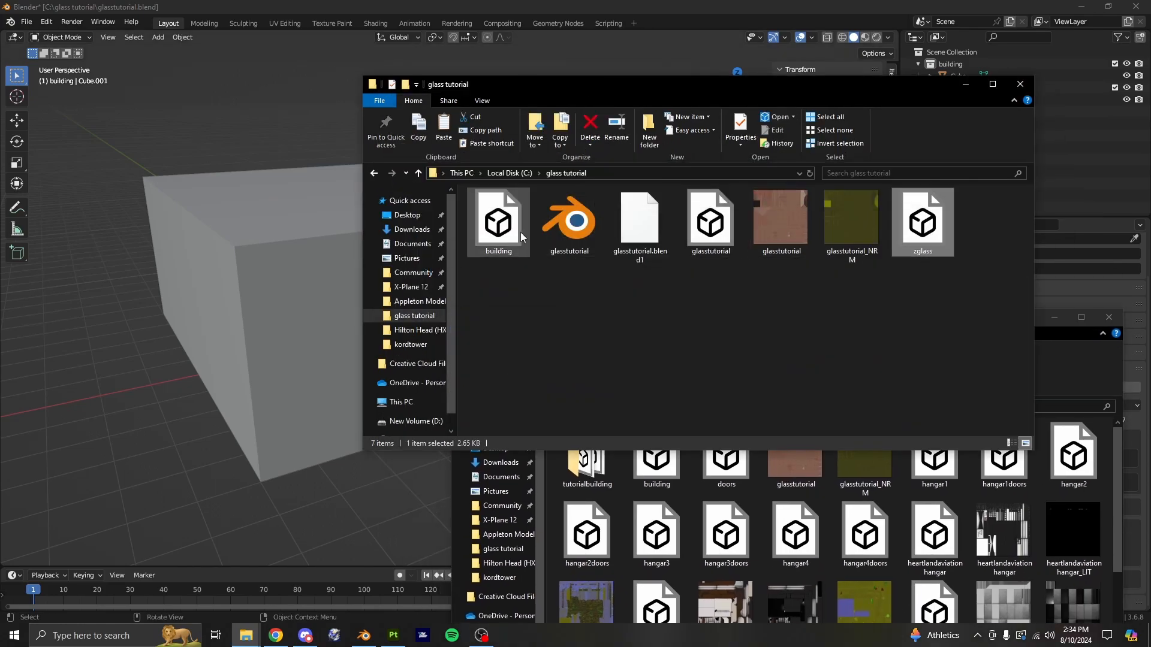
pyautogui.click(497, 230)
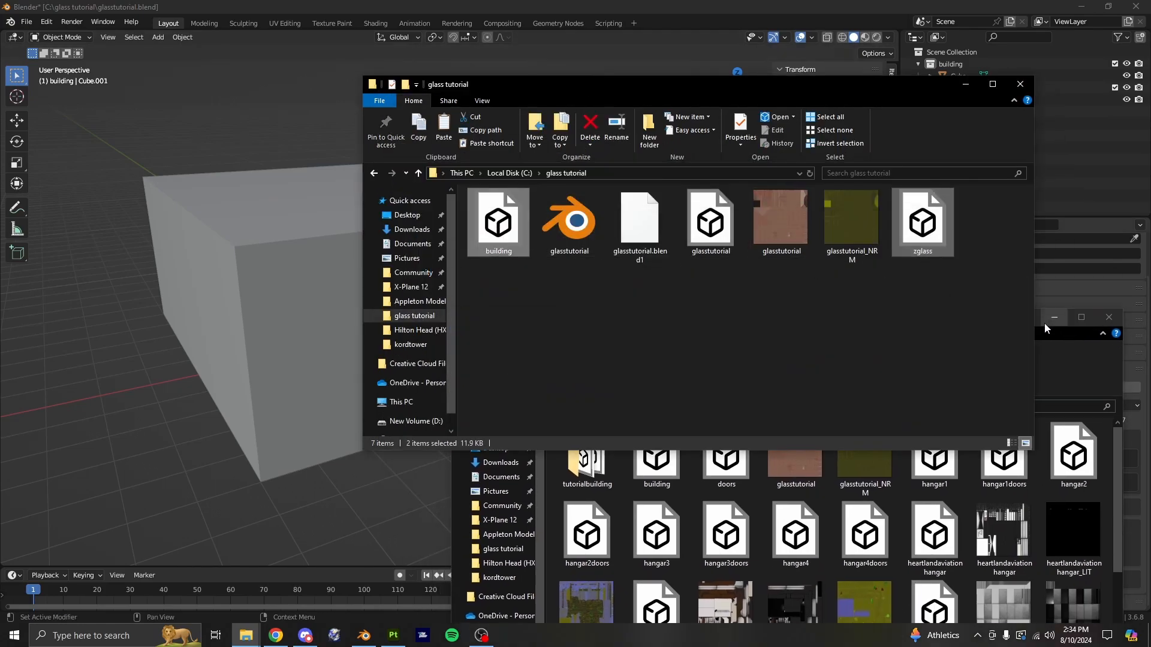
pyautogui.click(1019, 317)
pyautogui.moveTo(922, 222); pyautogui.dragTo(785, 485)
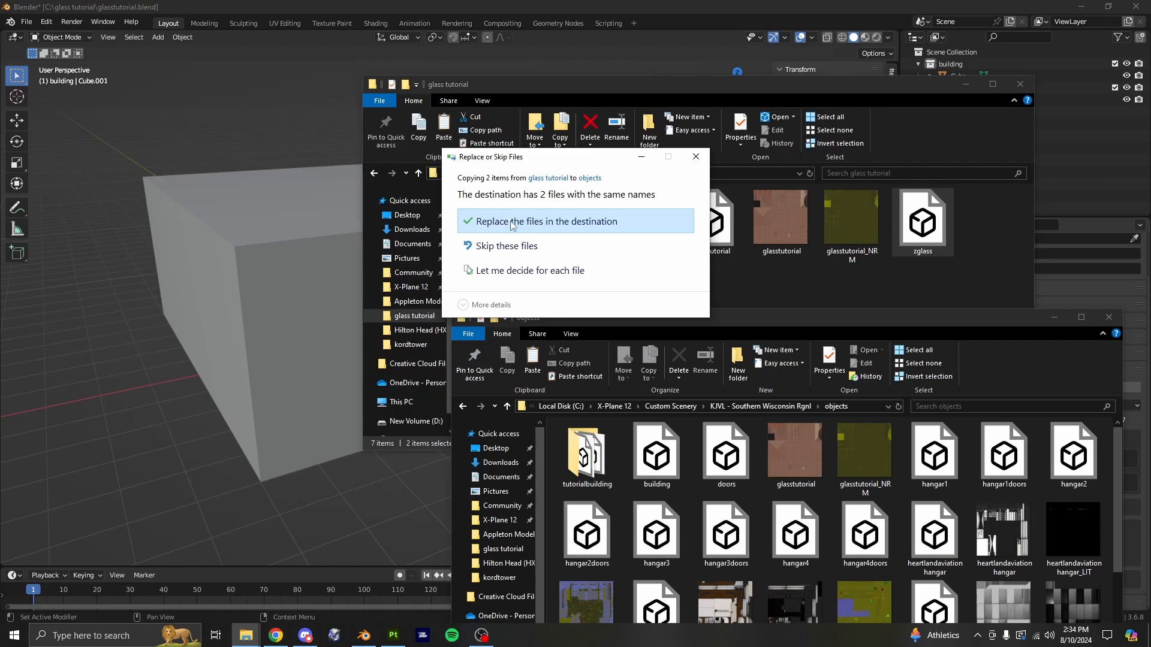
pyautogui.press('Return')
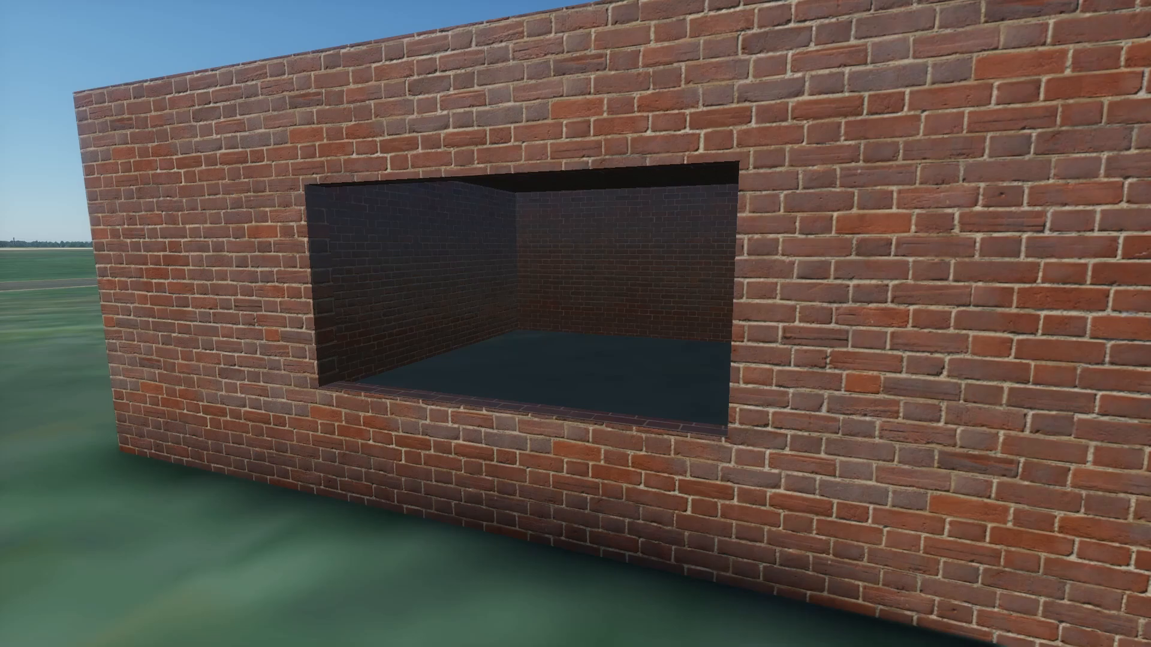
pyautogui.moveTo(978, 480); pyautogui.dragTo(815, 409, button='right')
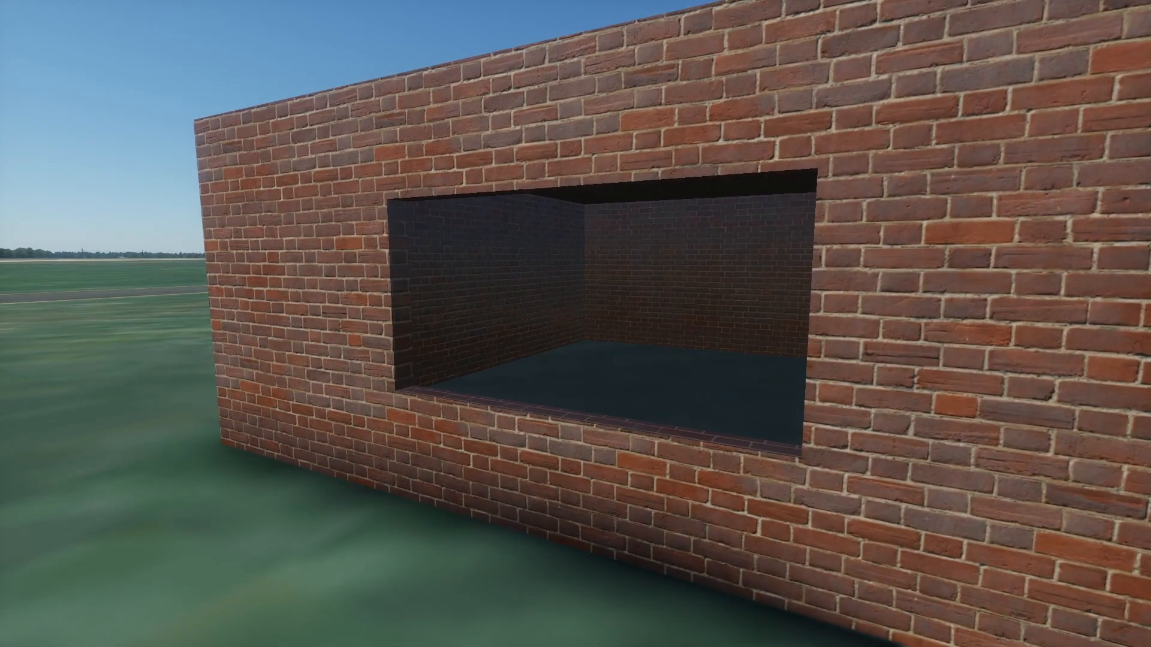